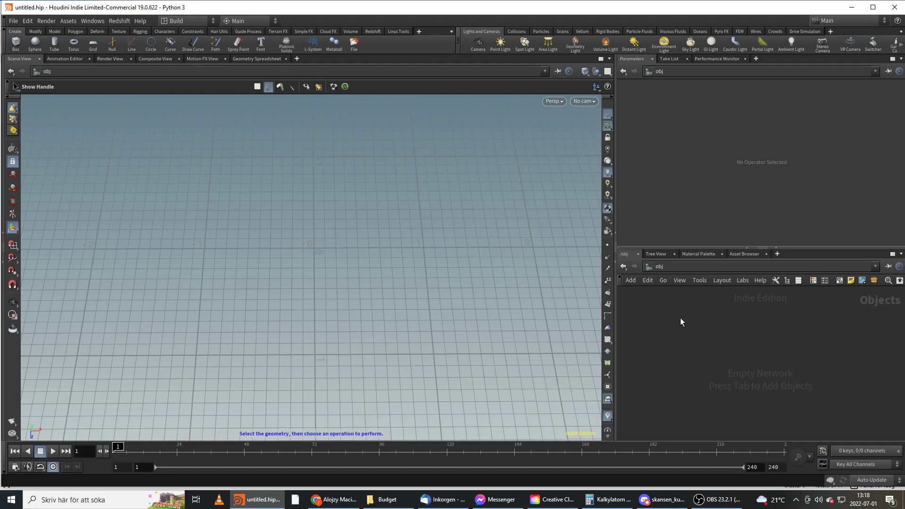
# Create a Geometry object in the obj network and go inside it
pyautogui.press('Tab')
pyautogui.write('geo')
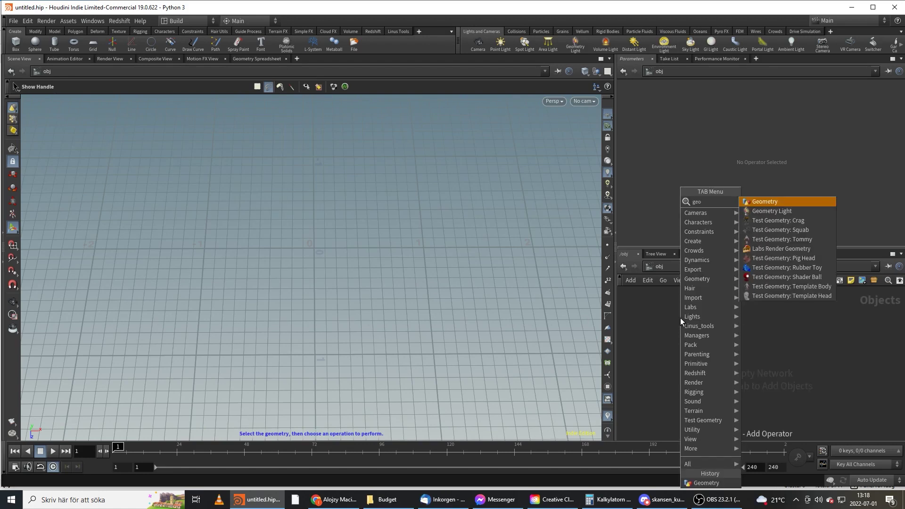
pyautogui.press('Return')
pyautogui.click(680, 317)
pyautogui.doubleClick(687, 318)
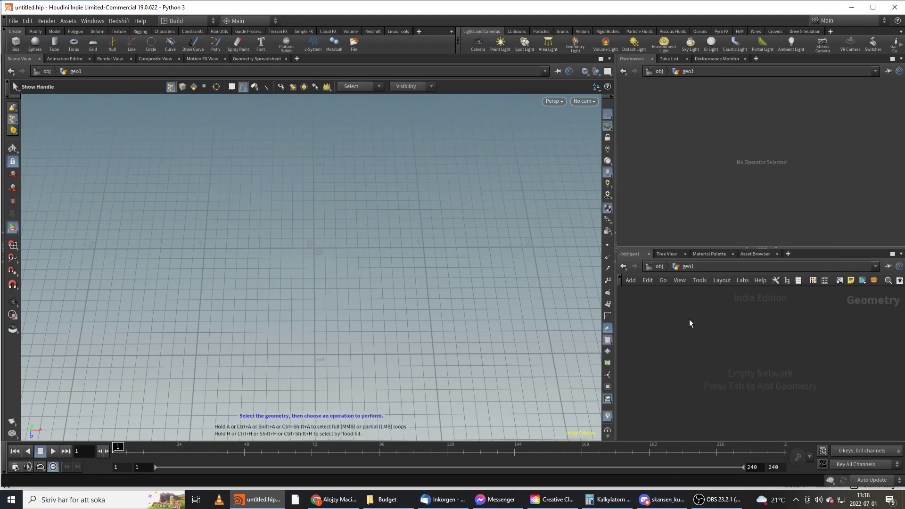
# Add a Grid node to the empty geometry network
pyautogui.press('Tab')
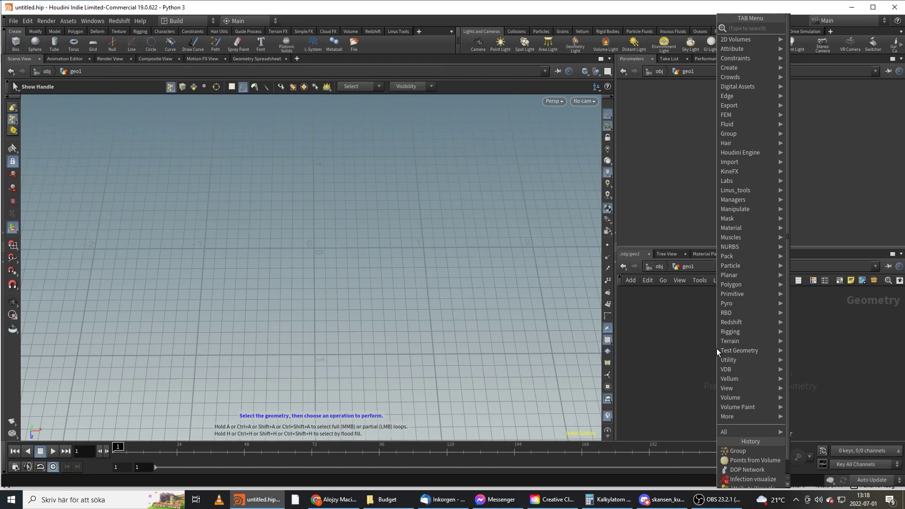
pyautogui.write('grid')
pyautogui.press('Return')
pyautogui.click(717, 348)
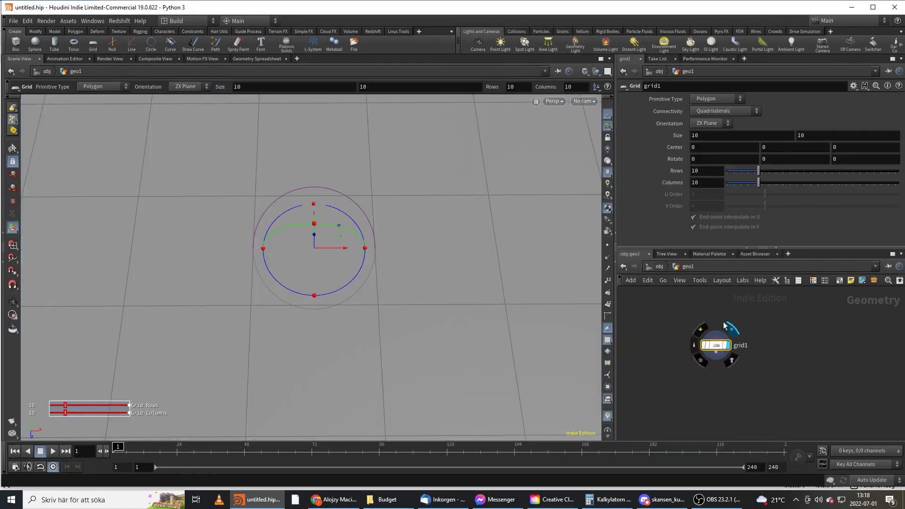
pyautogui.keyDown('alt'); pyautogui.moveTo(424, 316); pyautogui.dragTo(189, 318, button='right'); pyautogui.keyUp('alt')
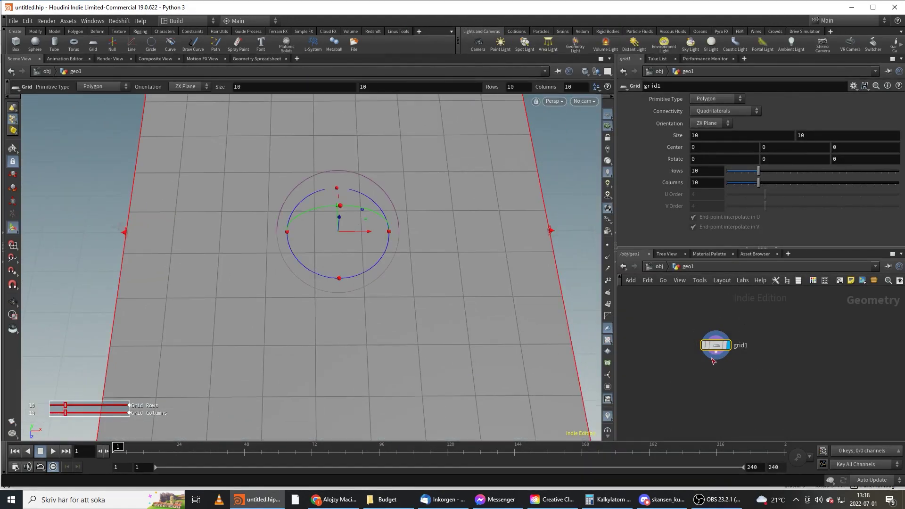
# Connect a Scatter node to the grid, set Force Total Count to 100000 and display the scattered points
pyautogui.moveTo(713, 359); pyautogui.dragTo(727, 398)
pyautogui.write('scat')
pyautogui.press('Return')
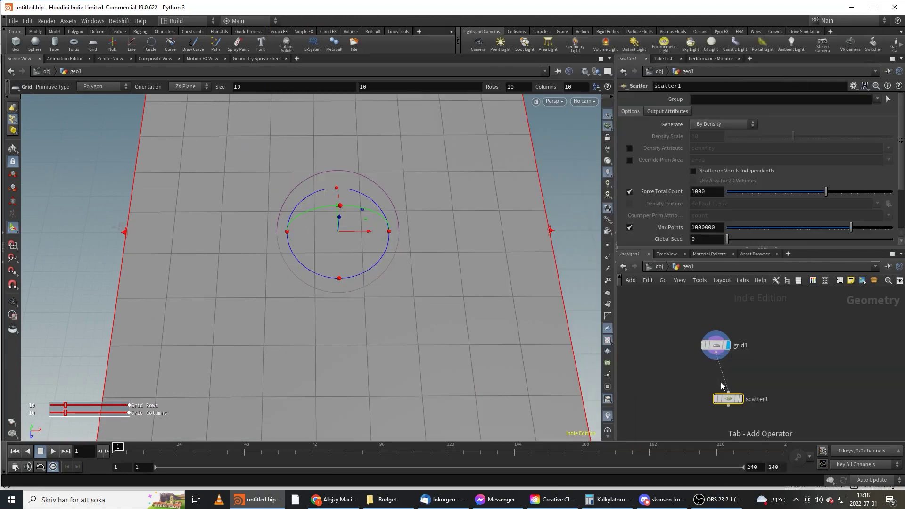
pyautogui.click(720, 192)
pyautogui.write('00')
pyautogui.press('Return')
pyautogui.click(740, 399)
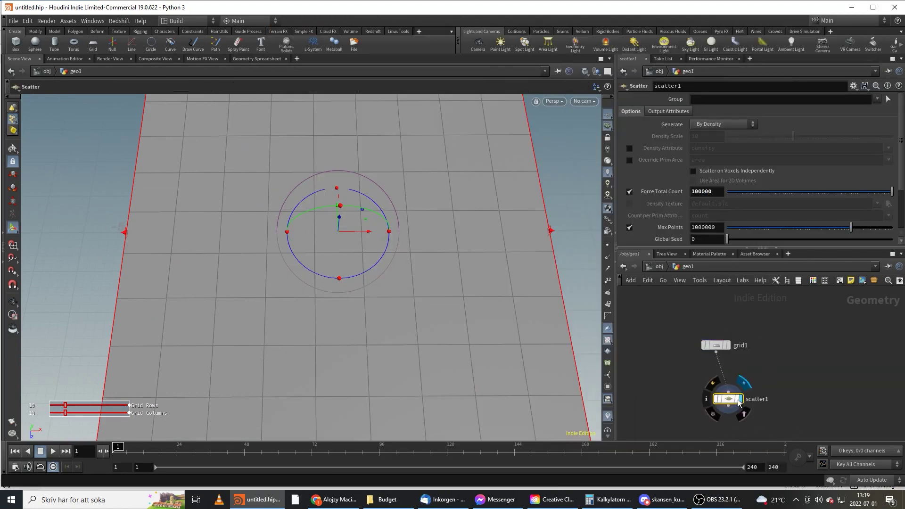
pyautogui.moveTo(753, 408); pyautogui.dragTo(754, 383, button='middle')
pyautogui.moveTo(396, 259); pyautogui.dragTo(384, 297)
# Add a Group node fed by the scatter node
pyautogui.press('Tab')
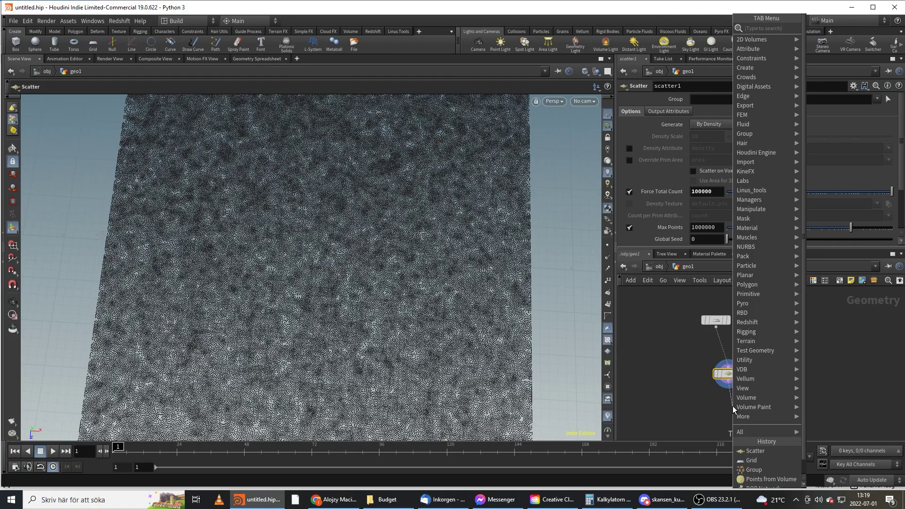
pyautogui.write('group')
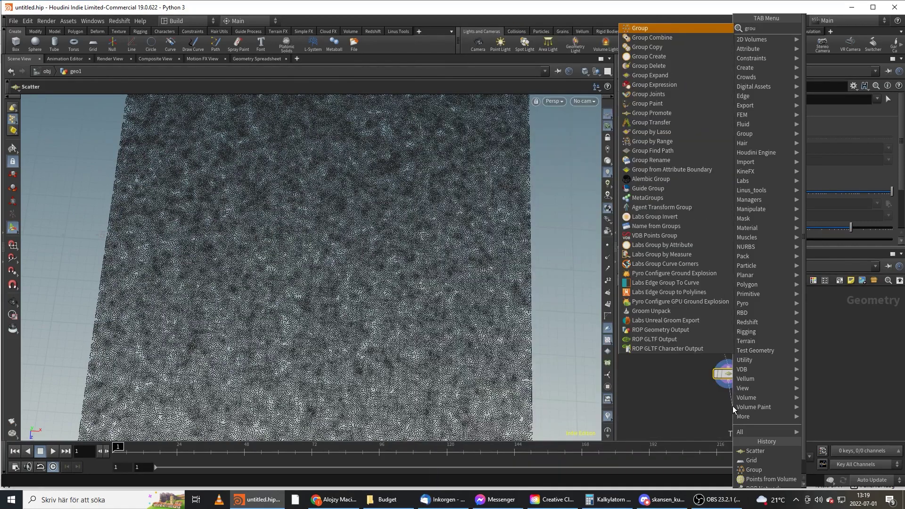
pyautogui.press('Return')
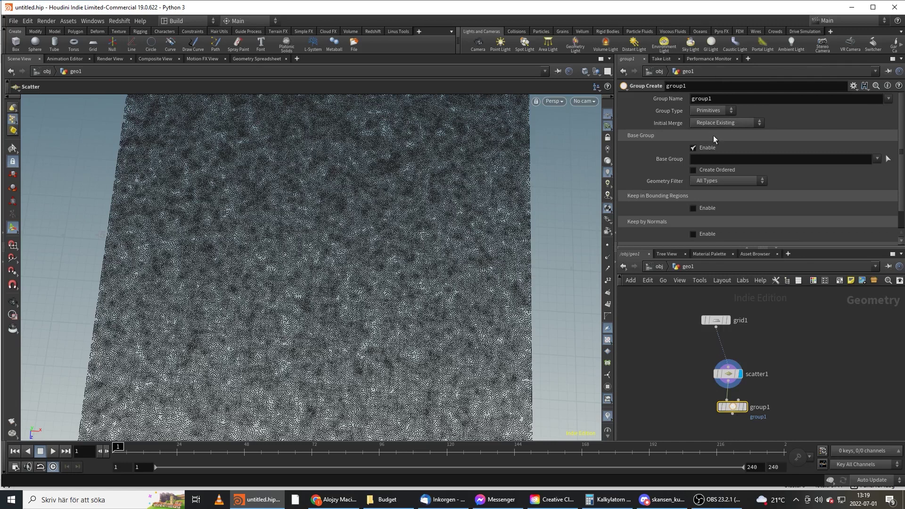
# Make the group select points inside a bounding sphere of size 2.4, with the base group disabled, and display the node
pyautogui.click(693, 148)
pyautogui.click(693, 174)
pyautogui.click(719, 184)
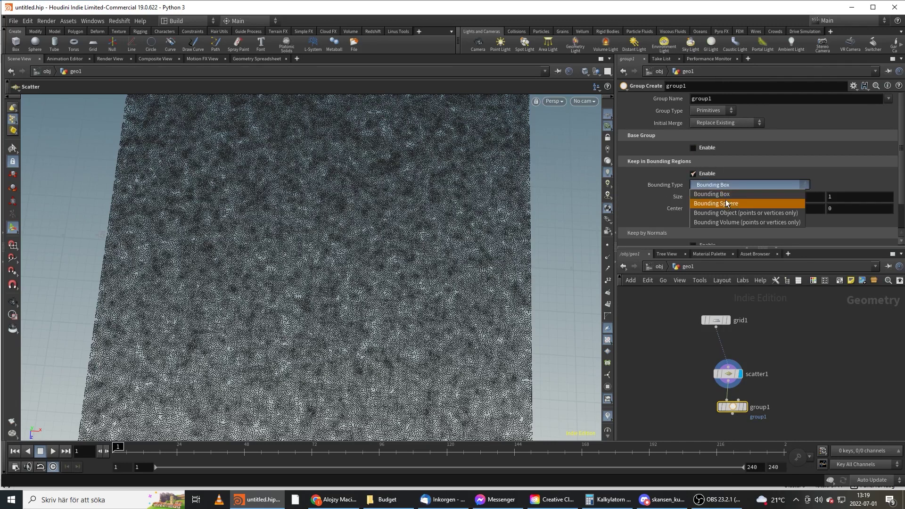
pyautogui.click(726, 197)
pyautogui.click(746, 407)
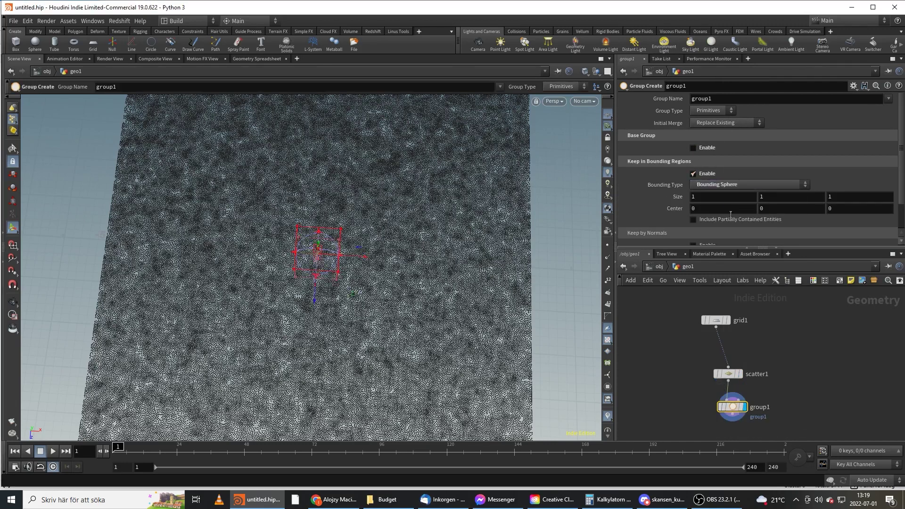
pyautogui.click(706, 111)
pyautogui.click(703, 132)
pyautogui.moveTo(670, 201); pyautogui.dragTo(672, 197, button='middle')
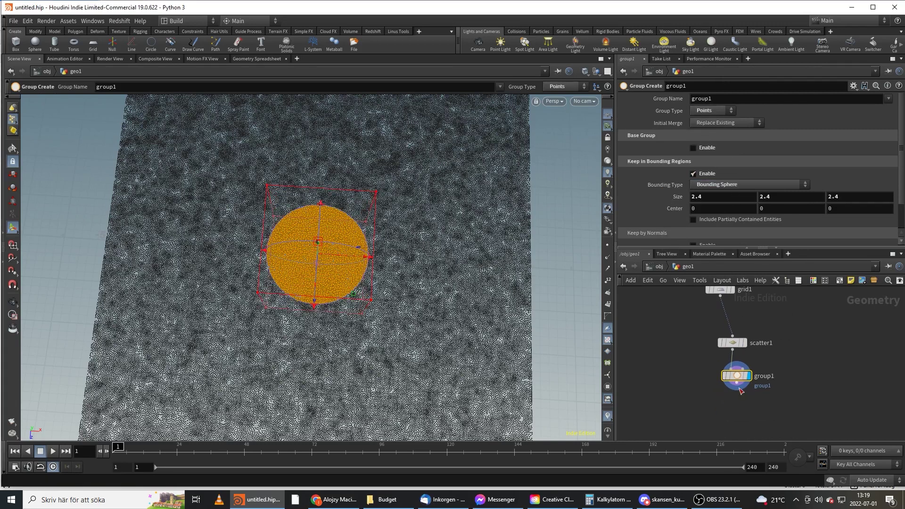
pyautogui.click(736, 397)
pyautogui.press('Tab')
pyautogui.write('wra')
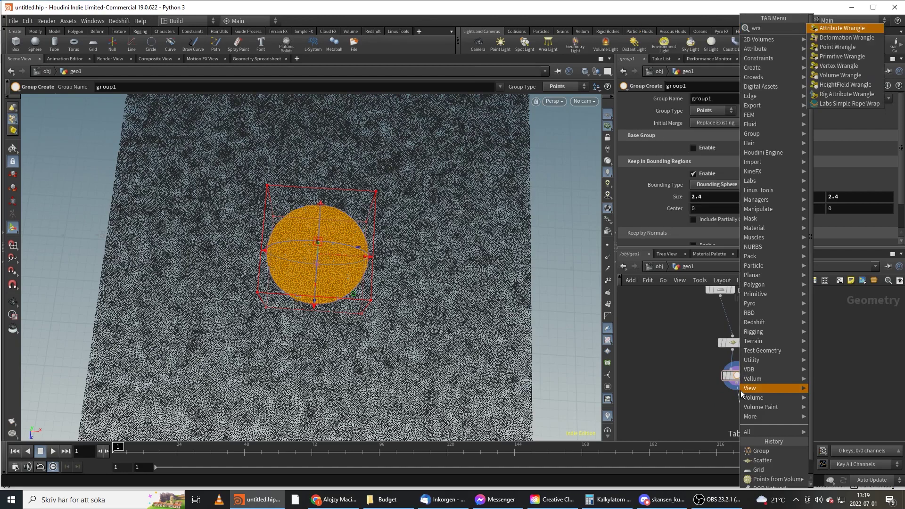
pyautogui.press('Return')
pyautogui.press('Return')
pyautogui.click(720, 188)
pyautogui.write('@')
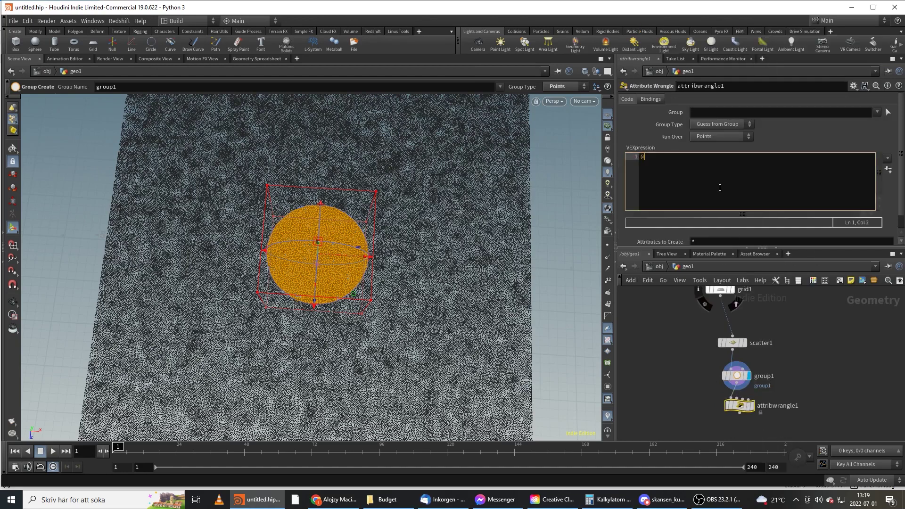
pyautogui.write('density =) 1;')
# Restrict the attribute wrangle to group1 and display its output
pyautogui.click(877, 113)
pyautogui.click(884, 124)
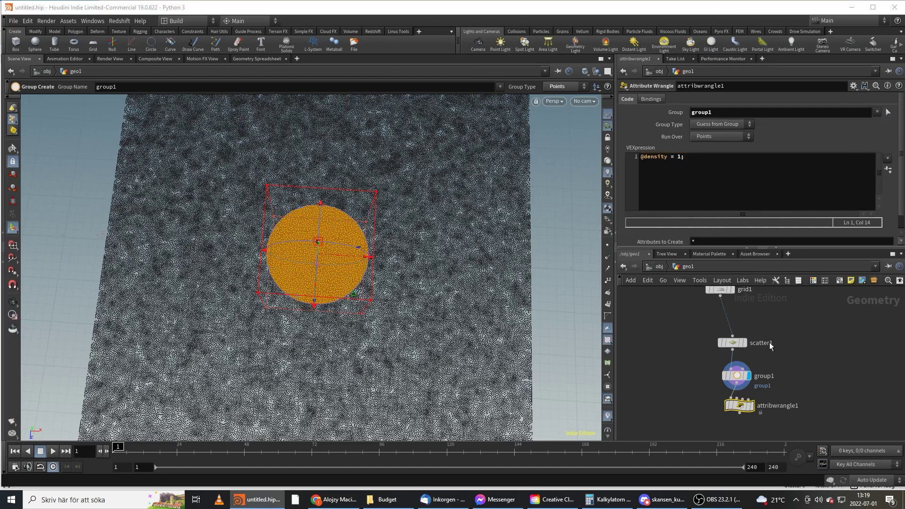
pyautogui.click(753, 407)
# Attach an Infection visualize node to the attribute wrangle and display it to check the density
pyautogui.moveTo(763, 423); pyautogui.dragTo(765, 387, button='middle')
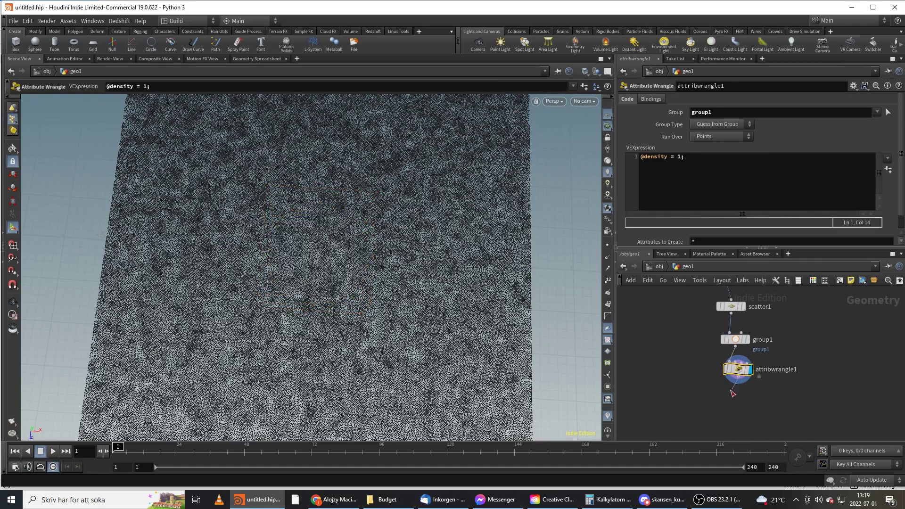
pyautogui.press('Tab')
pyautogui.write('inf')
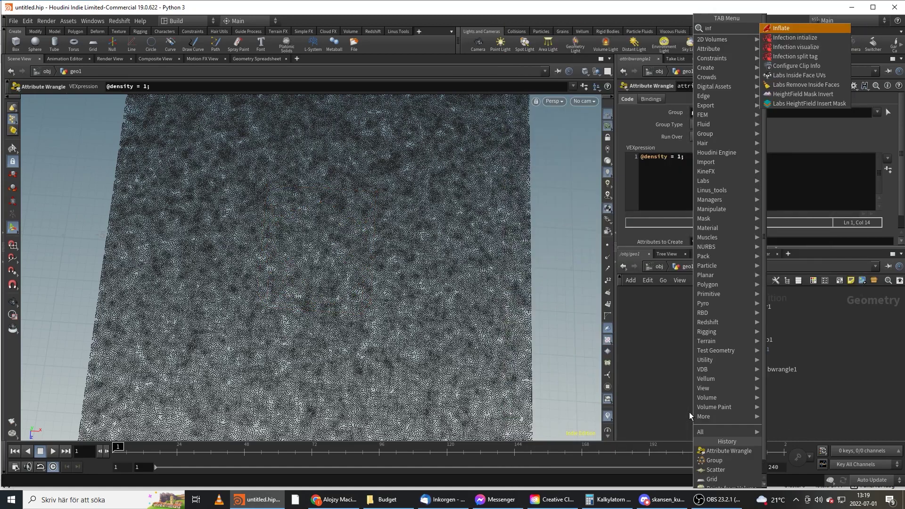
pyautogui.press('Down')
pyautogui.press('Down')
pyautogui.press('Return')
pyautogui.click(689, 412)
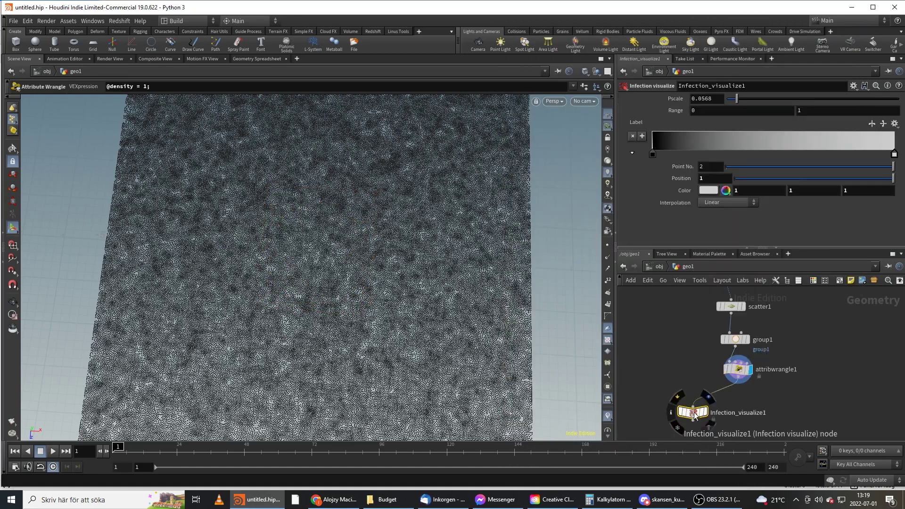
pyautogui.click(705, 413)
pyautogui.keyDown('alt'); pyautogui.moveTo(334, 308); pyautogui.dragTo(373, 281, button='middle'); pyautogui.keyUp('alt')
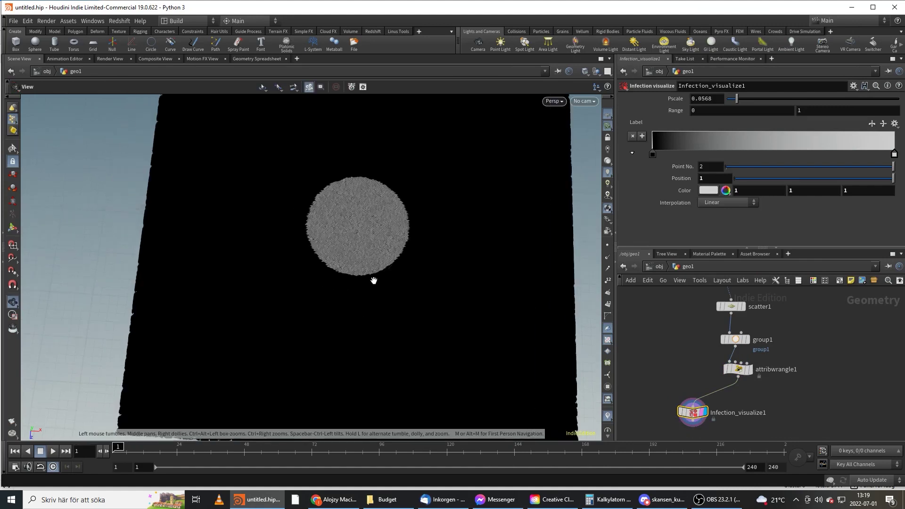
pyautogui.keyDown('alt'); pyautogui.moveTo(373, 281); pyautogui.dragTo(403, 231, button='right'); pyautogui.keyUp('alt')
pyautogui.press('Return')
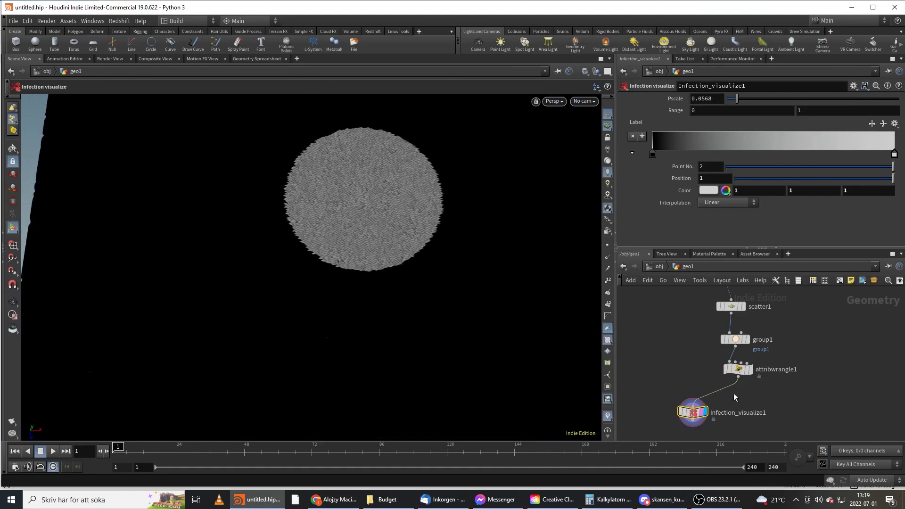
# Display the attribute wrangle again and connect an Infection intialize node to its output
pyautogui.click(748, 371)
pyautogui.press('Tab')
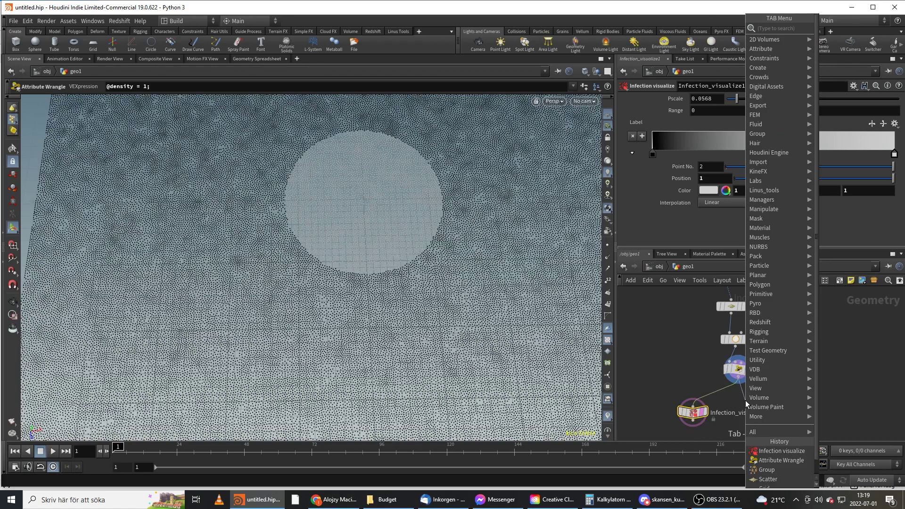
pyautogui.write('int')
pyautogui.press('Up')
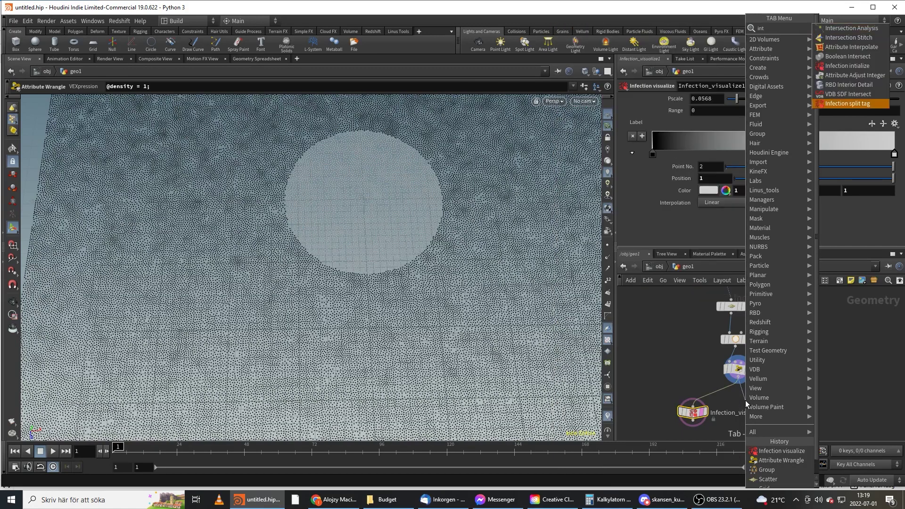
pyautogui.press('Up')
pyautogui.press('Up')
pyautogui.press('Up')
pyautogui.press('Up')
pyautogui.press('Return')
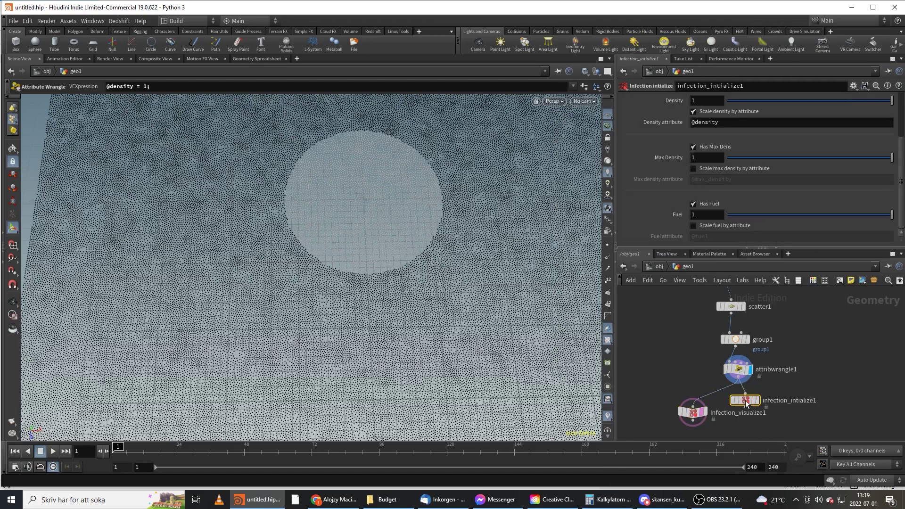
# Delete the Infection visualize node and display the Infection intialize node
pyautogui.moveTo(661, 385); pyautogui.dragTo(707, 424)
pyautogui.press('Delete')
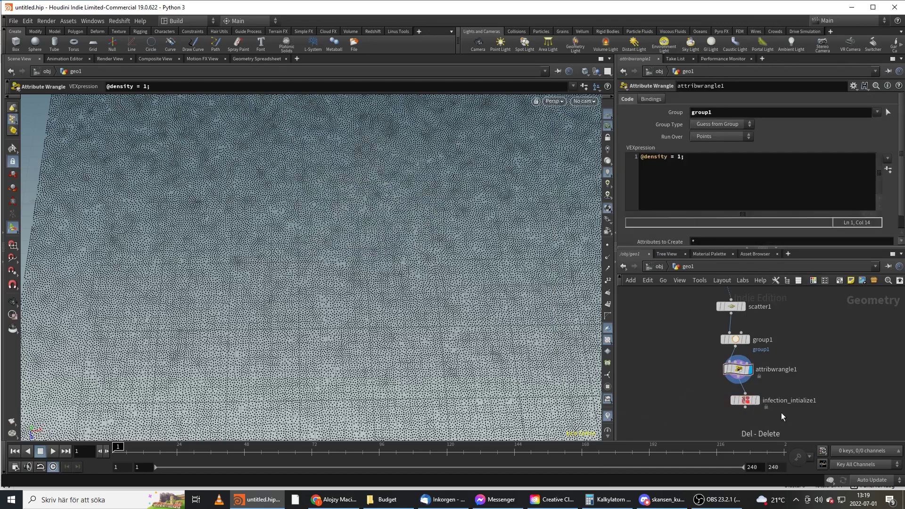
pyautogui.click(758, 401)
pyautogui.click(748, 401)
# Examine the Infection intialize node's moveable, density, max density and fuel attributes and its number-of-points setting
pyautogui.scroll(-2, 652, 185)
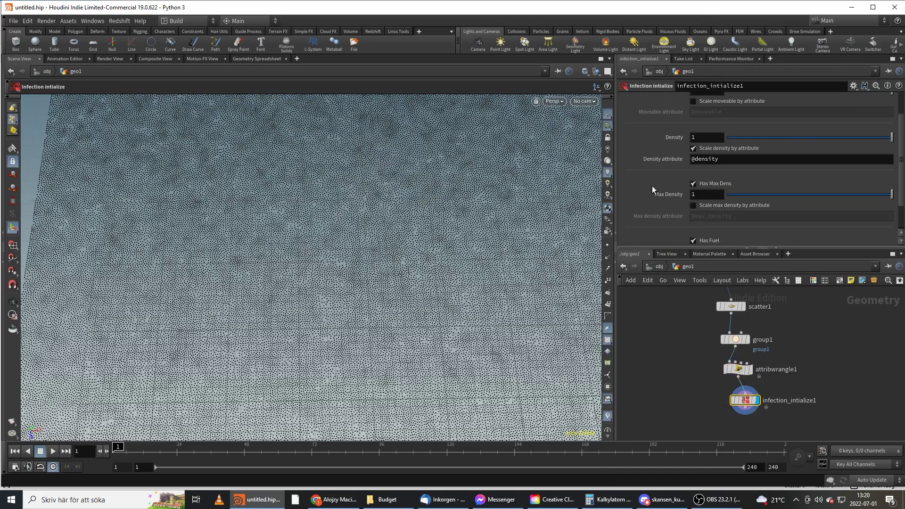
pyautogui.keyDown('alt'); pyautogui.moveTo(393, 220); pyautogui.dragTo(375, 205, button='right'); pyautogui.keyUp('alt')
pyautogui.scroll(2, 662, 193)
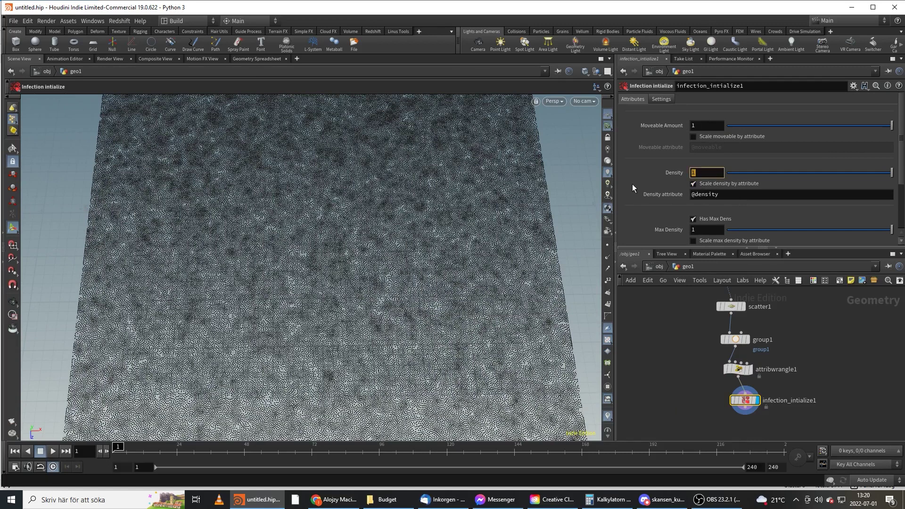
pyautogui.click(703, 197)
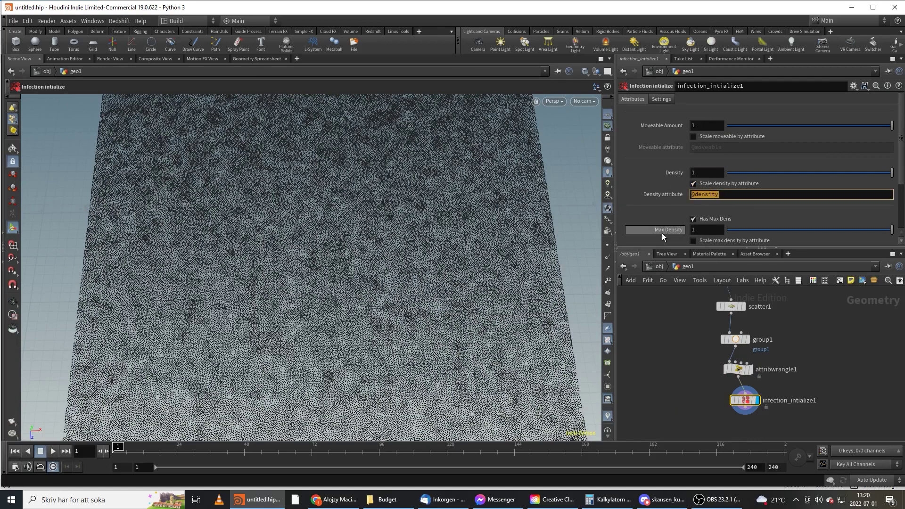
pyautogui.scroll(-3, 662, 233)
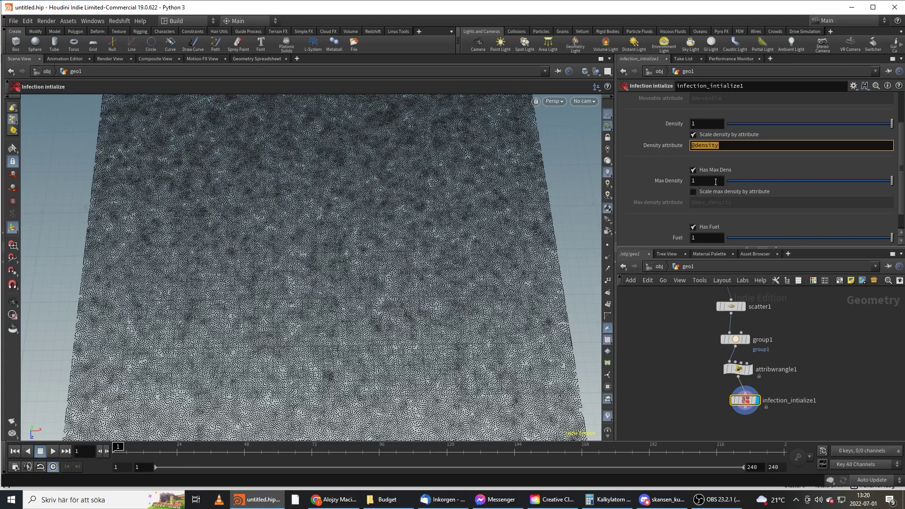
pyautogui.press('Tab')
pyautogui.scroll(-1, 660, 217)
pyautogui.press('Tab')
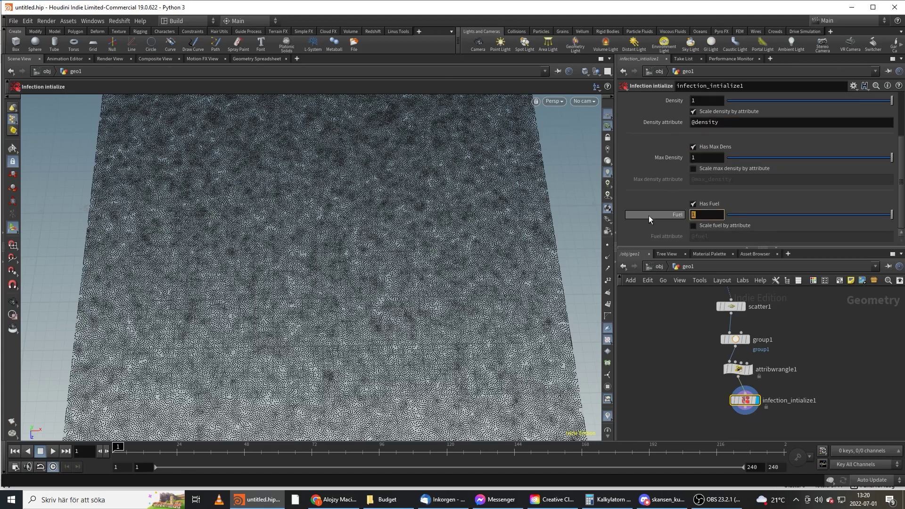
pyautogui.scroll(5, 713, 198)
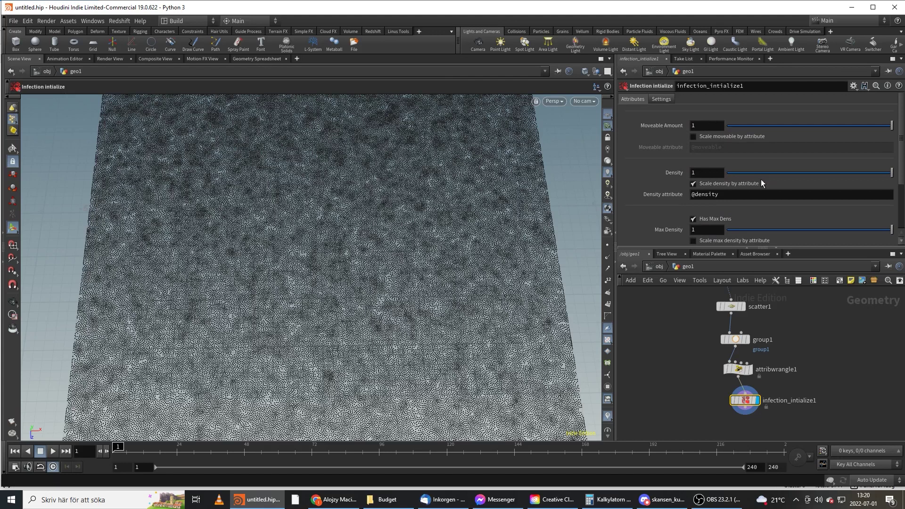
pyautogui.scroll(-3, 721, 202)
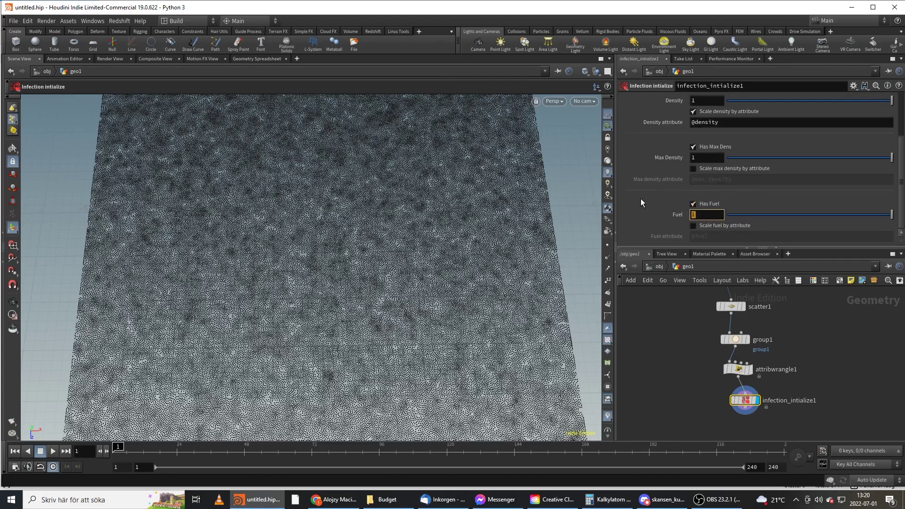
pyautogui.scroll(3, 646, 194)
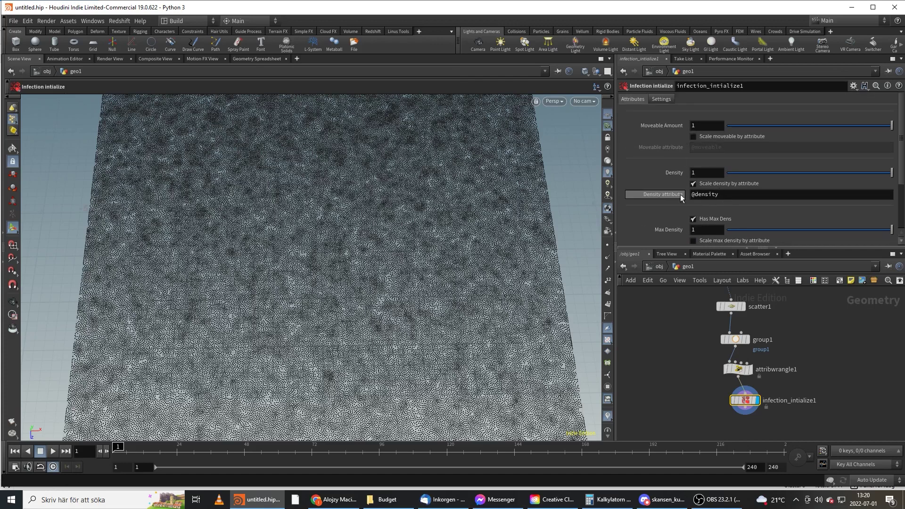
pyautogui.click(662, 99)
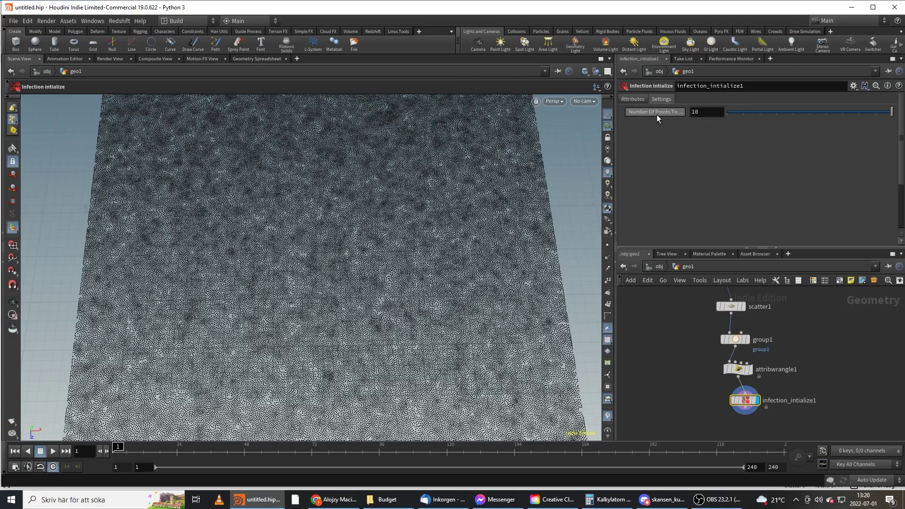
pyautogui.click(631, 100)
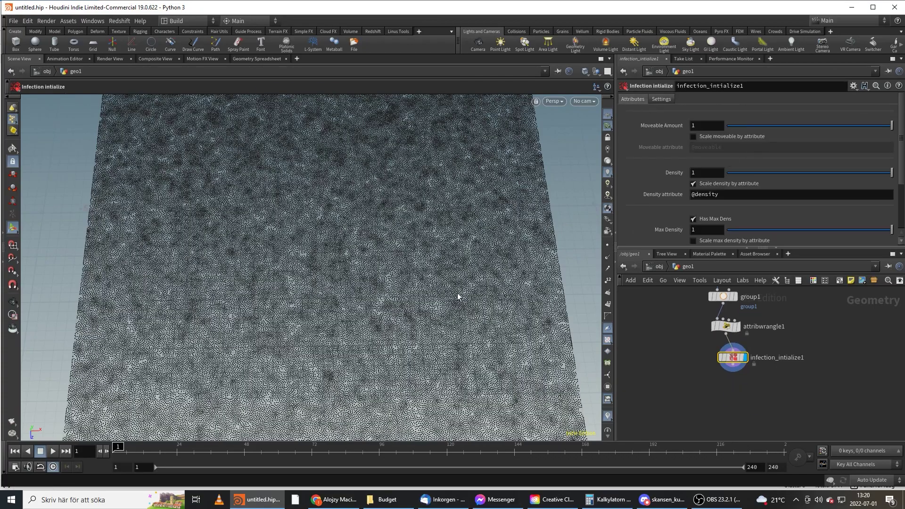
# Connect a DOP Network node to the Infection intialize node's output and display it
pyautogui.keyDown('alt'); pyautogui.moveTo(432, 283); pyautogui.dragTo(445, 259, button='middle'); pyautogui.keyUp('alt')
pyautogui.keyDown('alt'); pyautogui.moveTo(444, 259); pyautogui.dragTo(415, 287, button='right'); pyautogui.keyUp('alt')
pyautogui.keyDown('alt'); pyautogui.moveTo(414, 287); pyautogui.dragTo(413, 281); pyautogui.keyUp('alt')
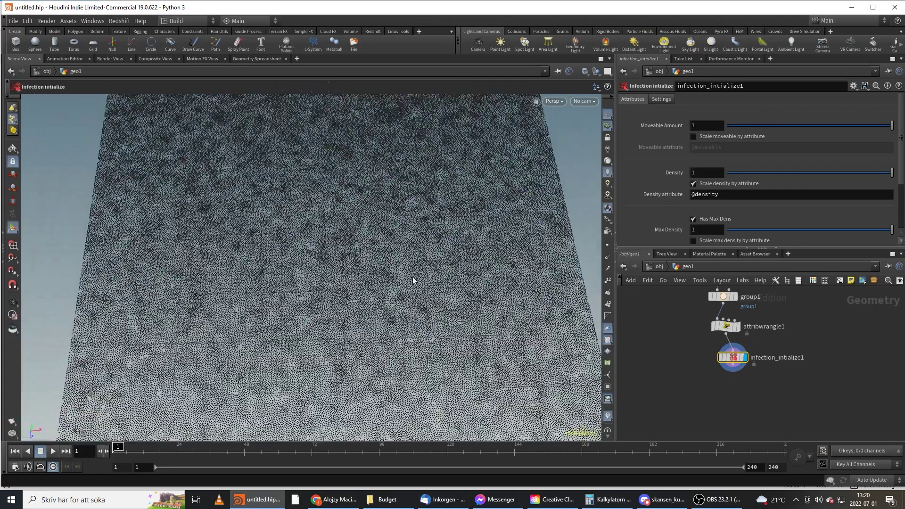
pyautogui.click(730, 368)
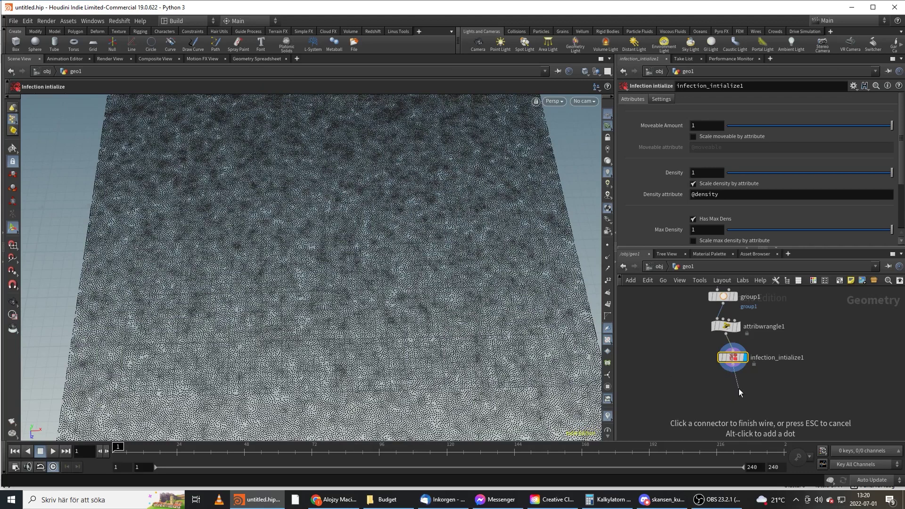
pyautogui.press('Tab')
pyautogui.write('dop')
pyautogui.press('Down')
pyautogui.press('Down')
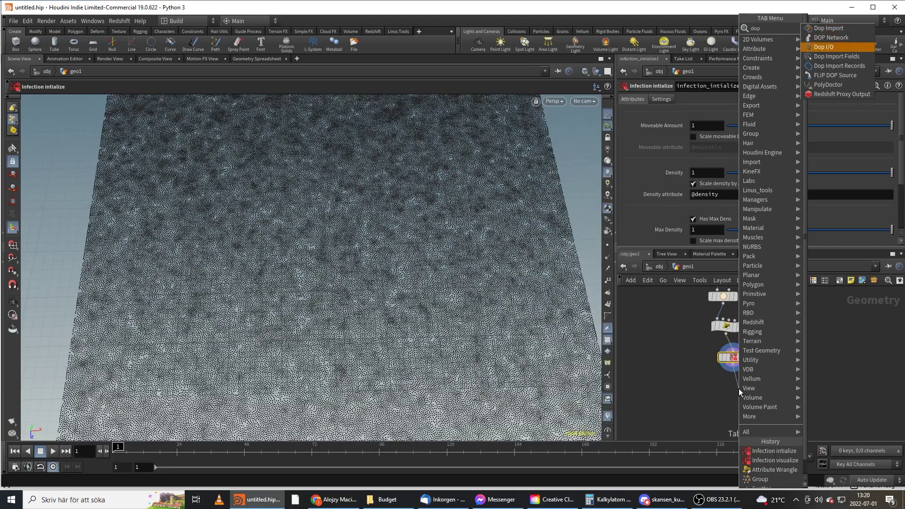
pyautogui.press('Down')
pyautogui.press('Up')
pyautogui.press('Up')
pyautogui.press('Return')
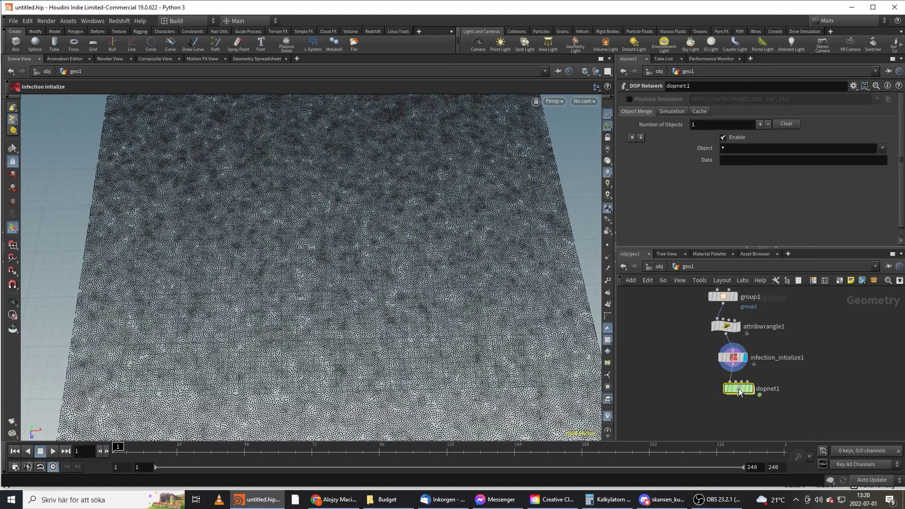
pyautogui.click(753, 389)
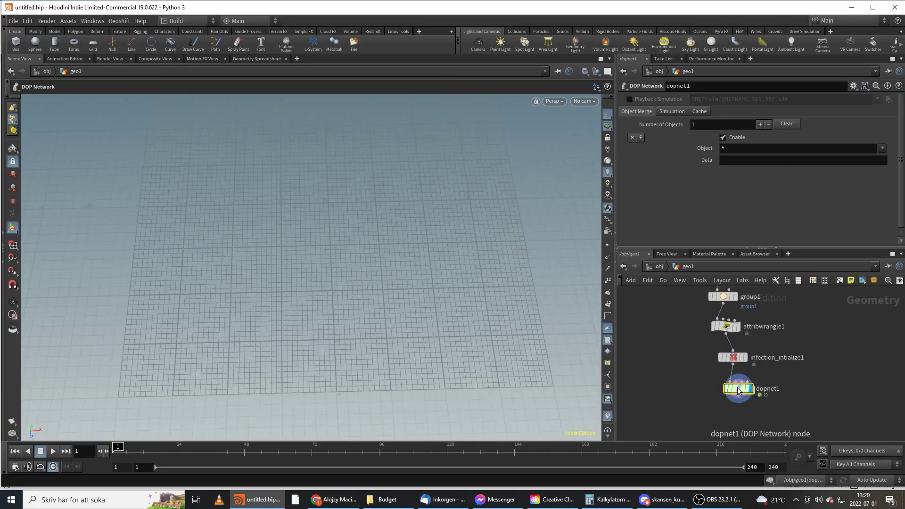
# Inside the DOP network, add a Dop infection Solver core node and wire it into the output node
pyautogui.doubleClick(738, 390)
pyautogui.press('Tab')
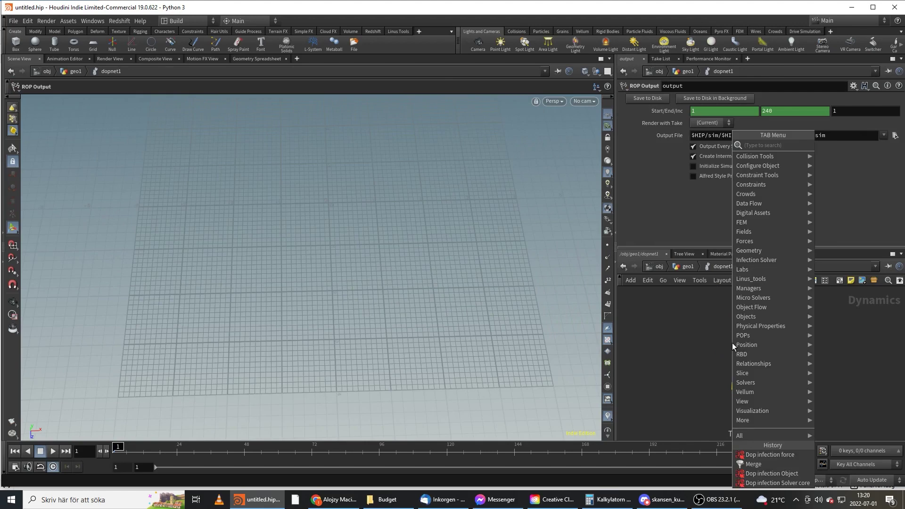
pyautogui.write('inf')
pyautogui.write('ection solver')
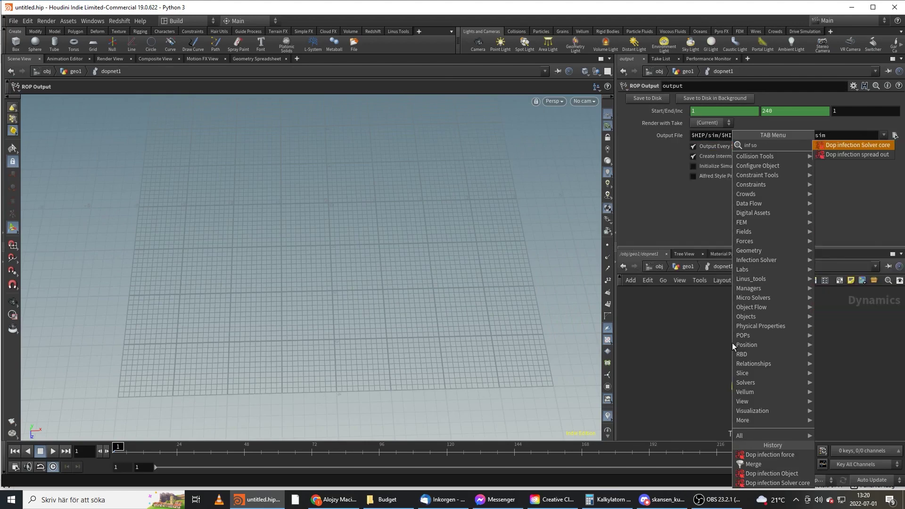
pyautogui.press('Return')
pyautogui.click(732, 343)
pyautogui.click(732, 352)
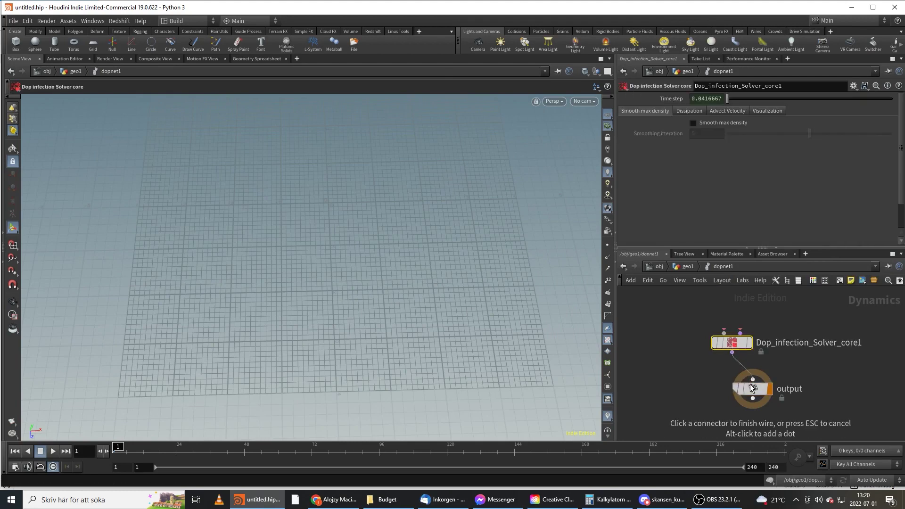
# Add a Merge node and connect it to the second input of the infection solver core
pyautogui.press('Tab')
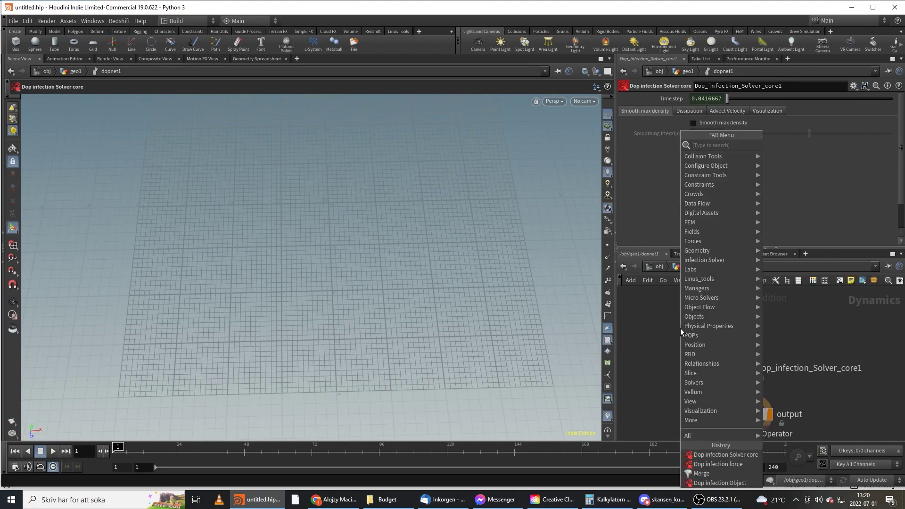
pyautogui.write('merge')
pyautogui.press('Return')
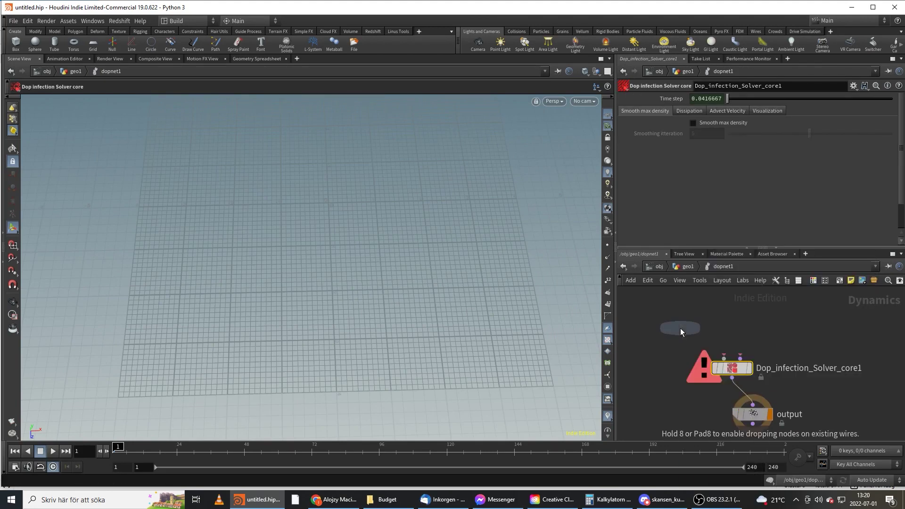
pyautogui.click(824, 306)
# Add a Dop infection Object node and connect it to the first input of the infection solver core
pyautogui.moveTo(688, 324); pyautogui.dragTo(712, 346, button='middle')
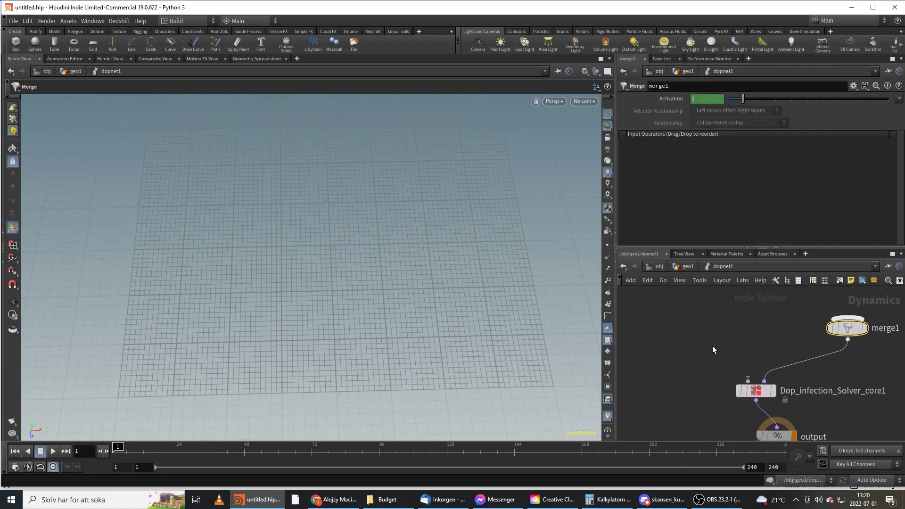
pyautogui.press('Tab')
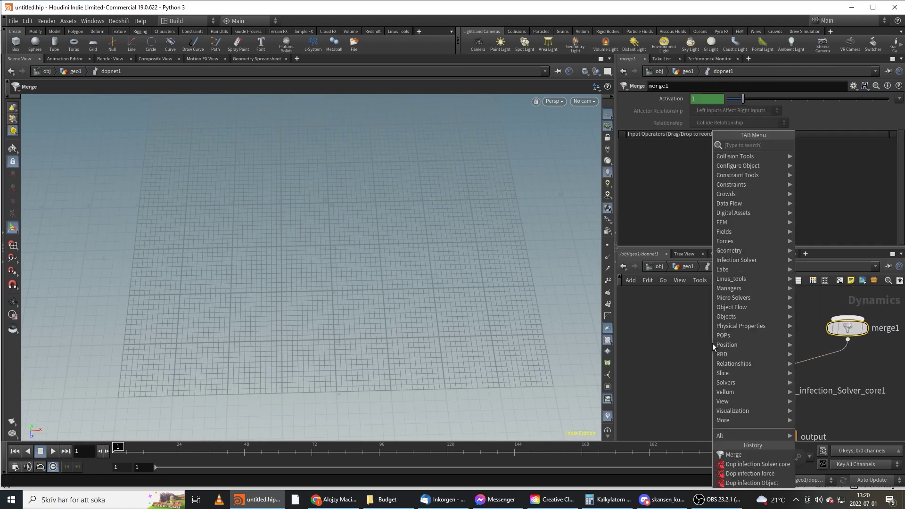
pyautogui.write('inf ob')
pyautogui.press('Return')
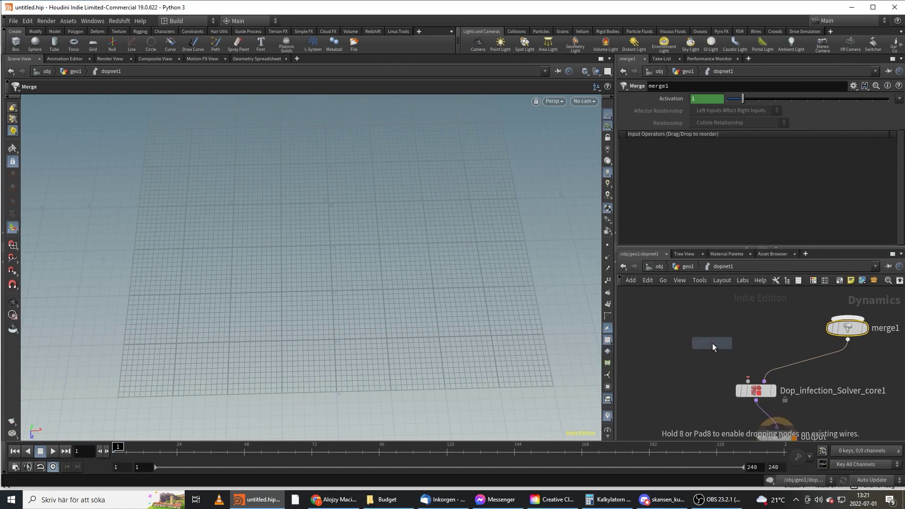
pyautogui.click(712, 343)
pyautogui.click(717, 347)
pyautogui.click(748, 380)
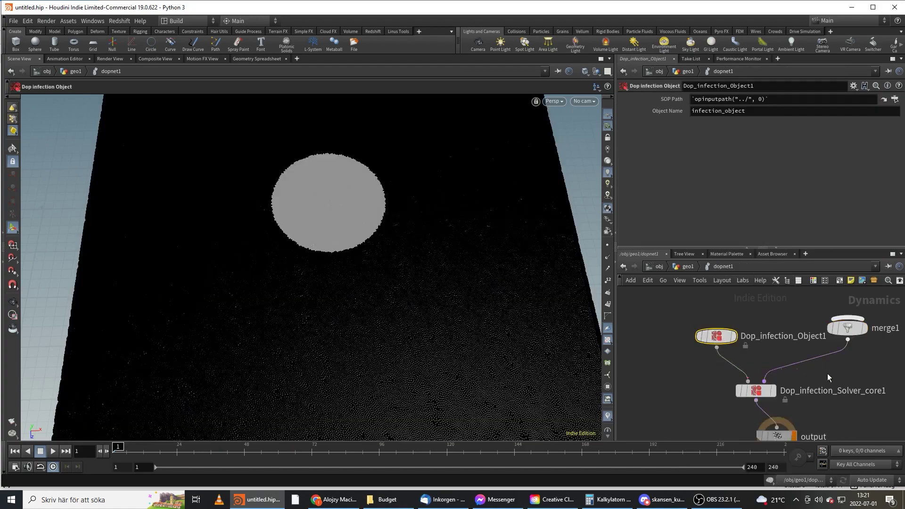
# Examine the infection object's SOP path and object name, and the solver core's time step and max density smoothing settings
pyautogui.press('Escape')
pyautogui.moveTo(434, 259); pyautogui.dragTo(359, 321)
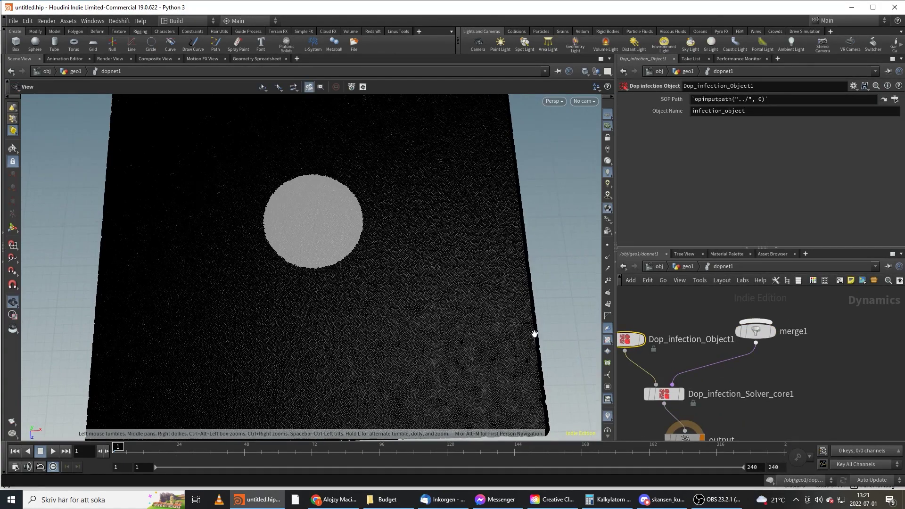
pyautogui.press('Return')
pyautogui.click(665, 394)
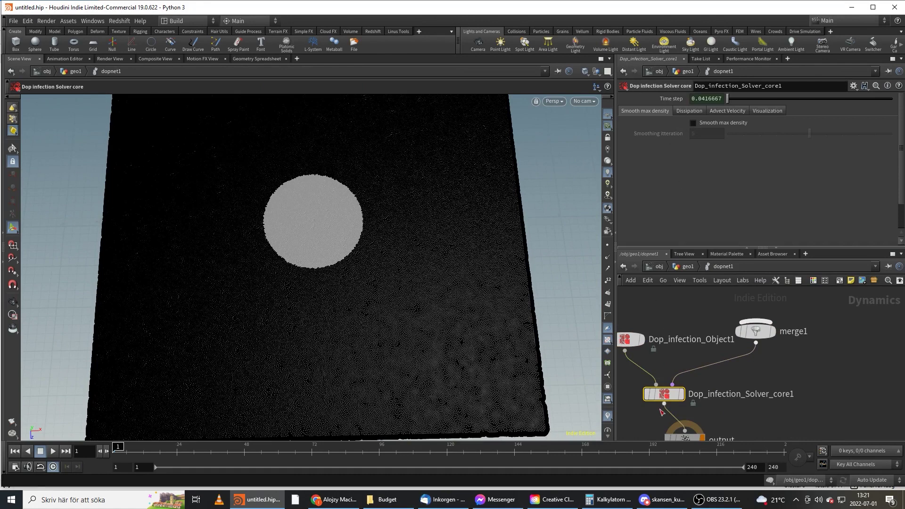
pyautogui.moveTo(686, 330); pyautogui.dragTo(730, 329, button='middle')
pyautogui.click(669, 337)
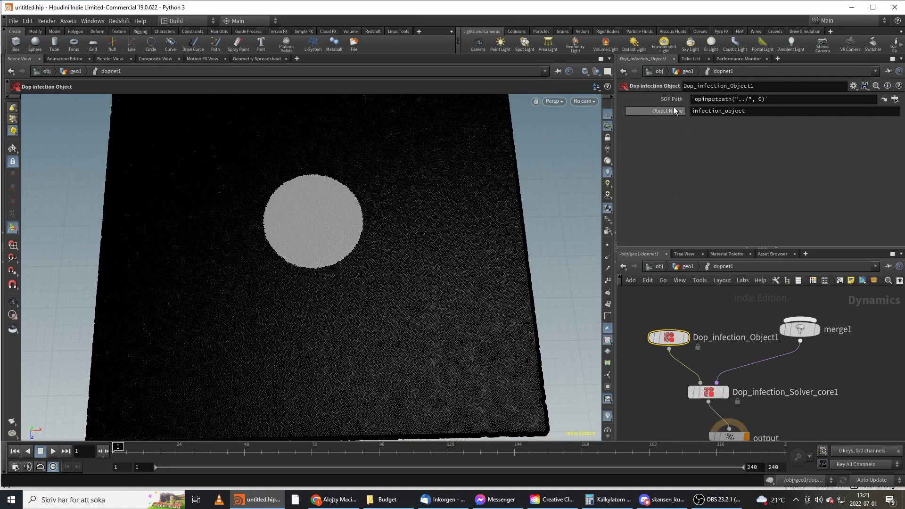
pyautogui.click(708, 392)
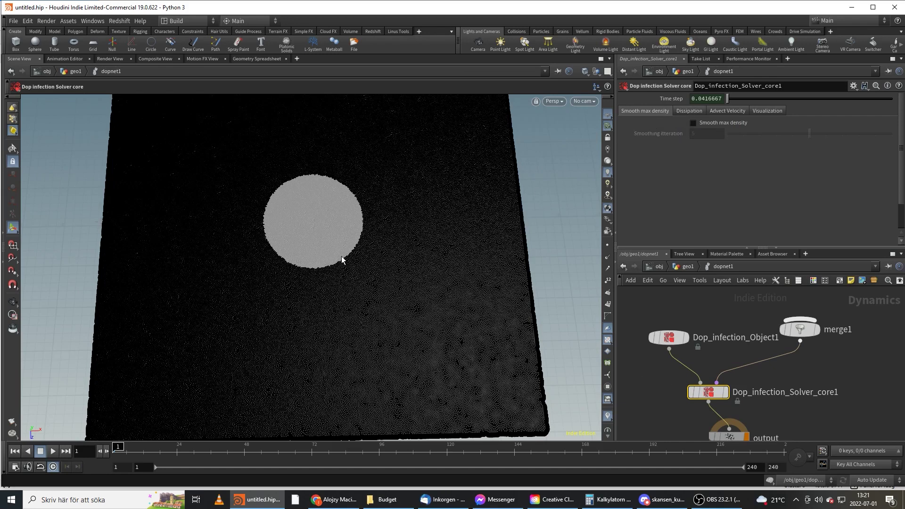
# Examine the solver core's dissipation amount, constant dissipation option and dissipation ramp with its min and max range
pyautogui.click(690, 111)
pyautogui.scroll(-3, 737, 165)
pyautogui.scroll(3, 726, 161)
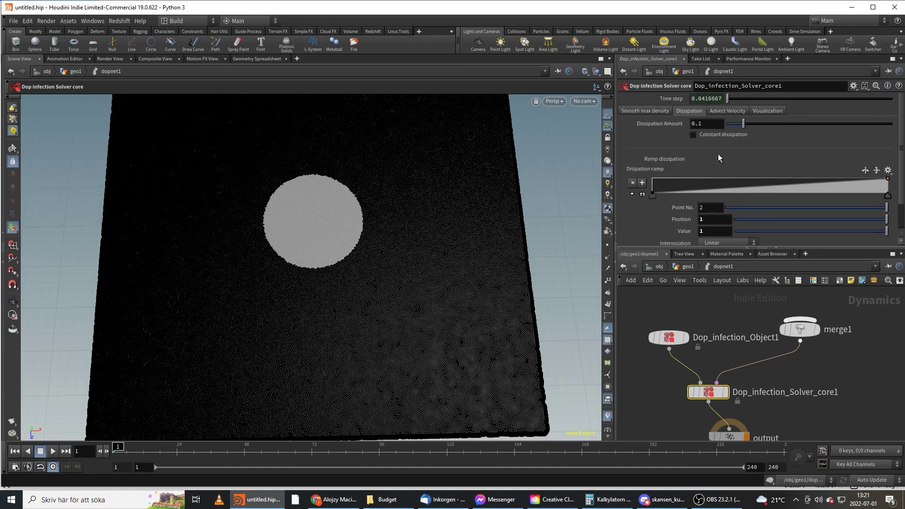
pyautogui.scroll(-2, 720, 155)
pyautogui.scroll(2, 738, 204)
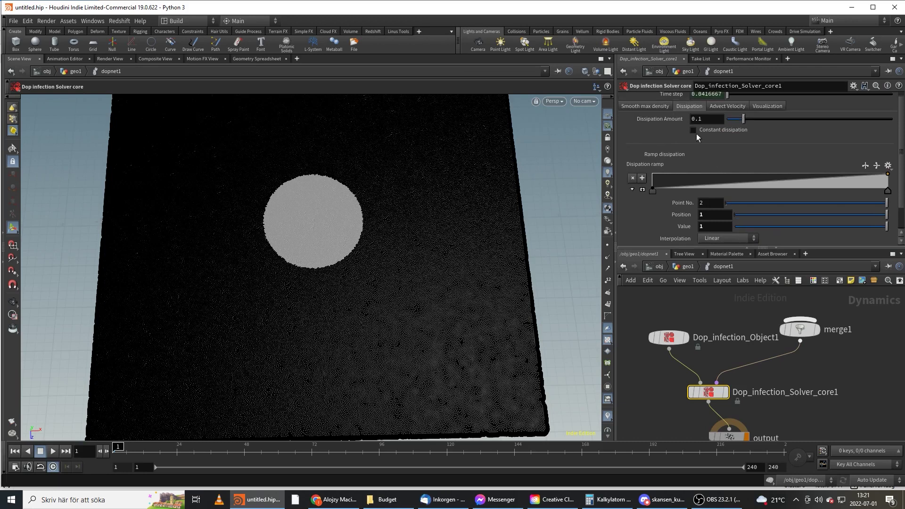
pyautogui.scroll(-2, 696, 185)
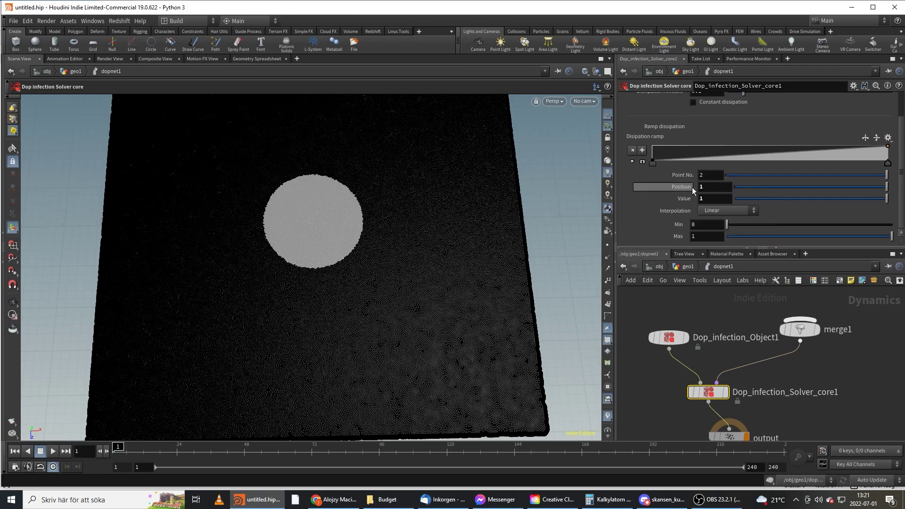
pyautogui.scroll(1, 684, 169)
pyautogui.scroll(-1, 678, 157)
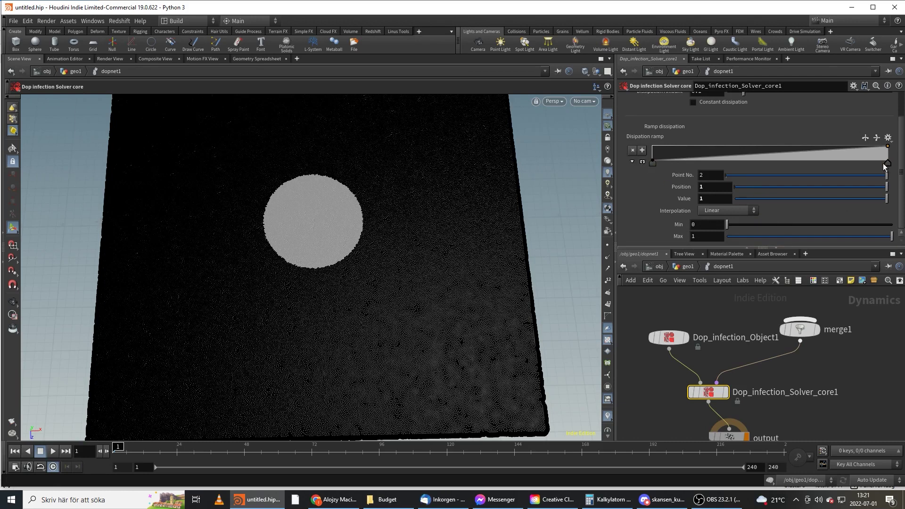
pyautogui.scroll(2, 885, 168)
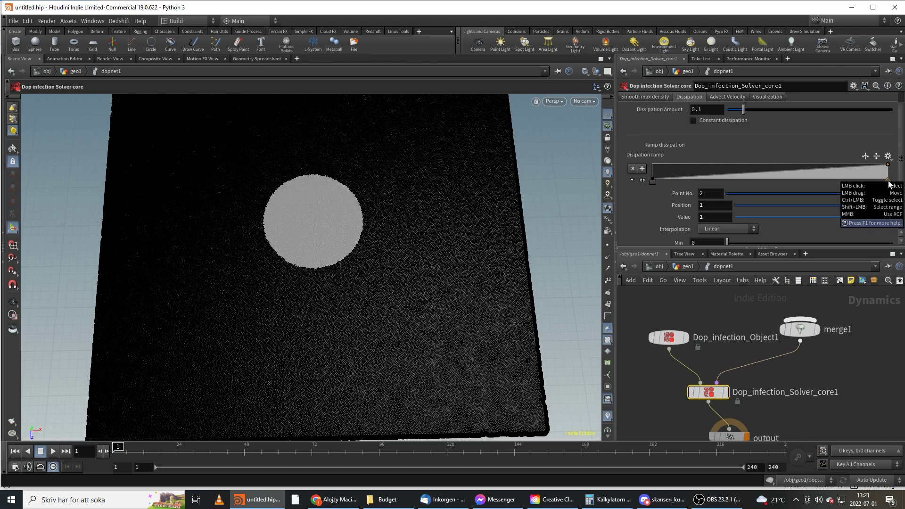
pyautogui.scroll(-2, 700, 217)
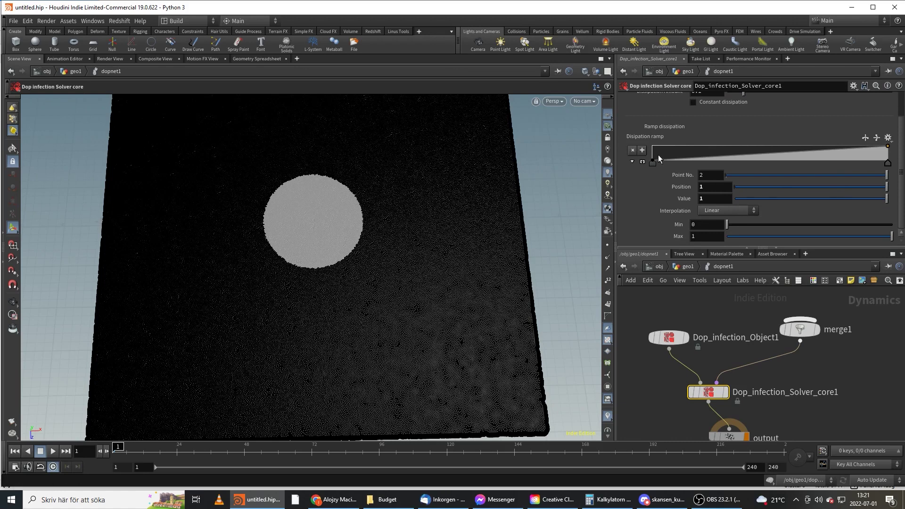
pyautogui.scroll(3, 682, 175)
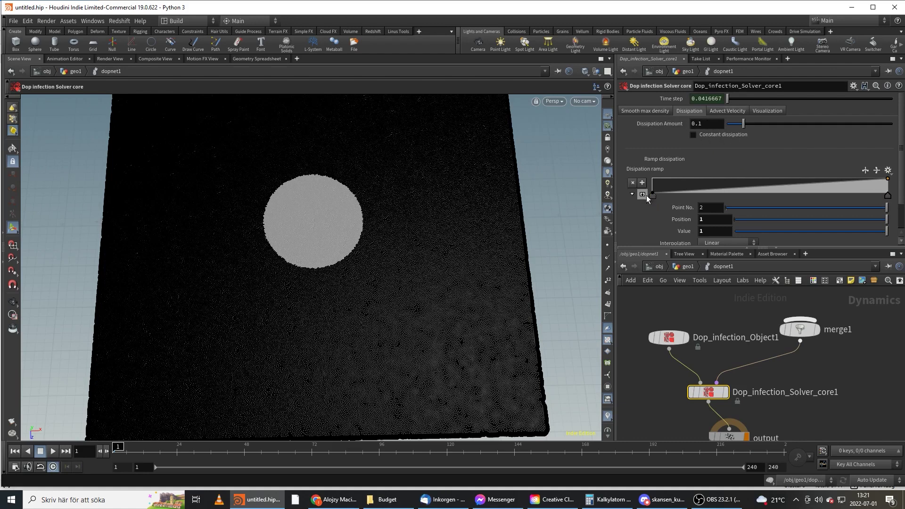
# Examine the solver core's advect velocity amount and inspect the infected circle of points up close
pyautogui.click(725, 111)
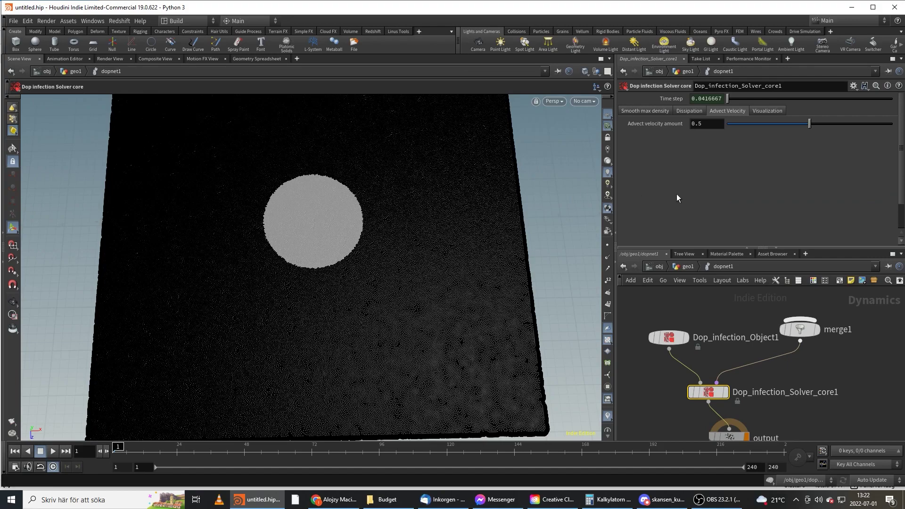
pyautogui.press('Escape')
pyautogui.moveTo(313, 238); pyautogui.dragTo(355, 234, button='right')
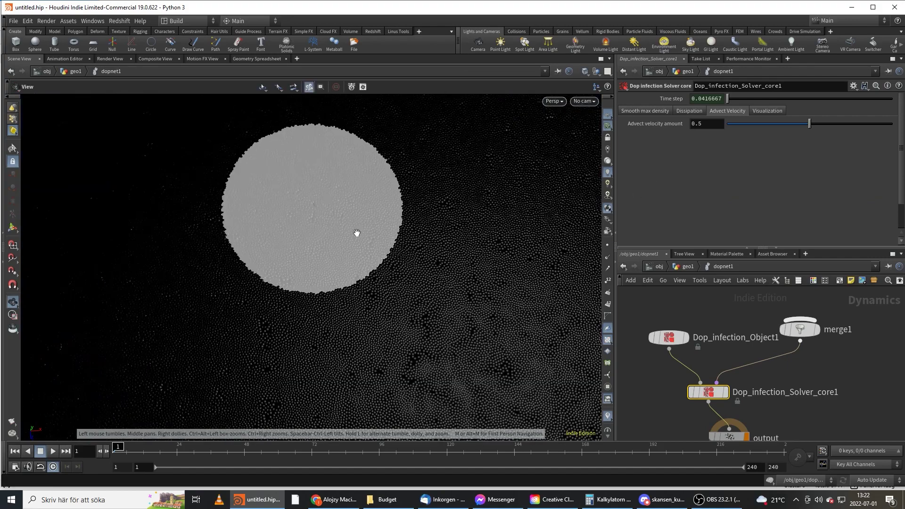
pyautogui.moveTo(355, 234); pyautogui.dragTo(395, 279)
pyautogui.moveTo(394, 278); pyautogui.dragTo(330, 263, button='right')
pyautogui.press('Return')
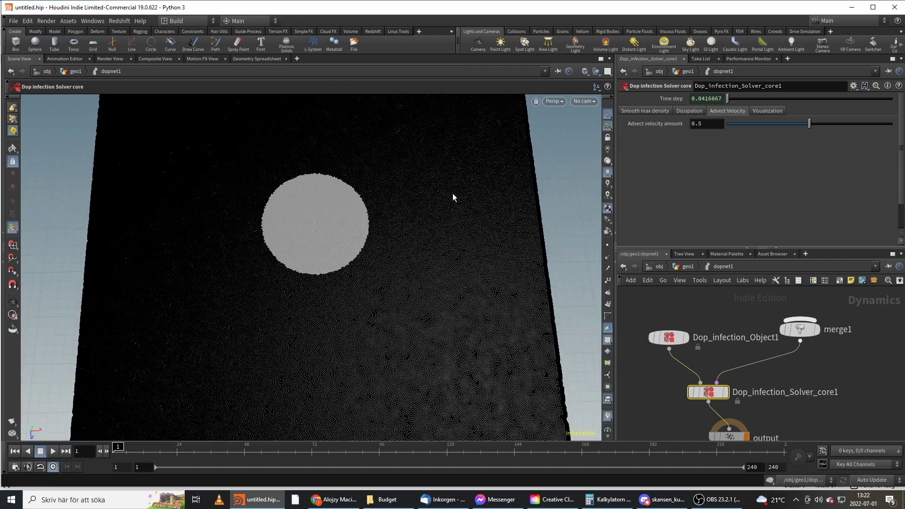
# Apply the black-red-yellow-white preset to the solver's visualization ramp and set its Pscale to 0.034
pyautogui.click(768, 111)
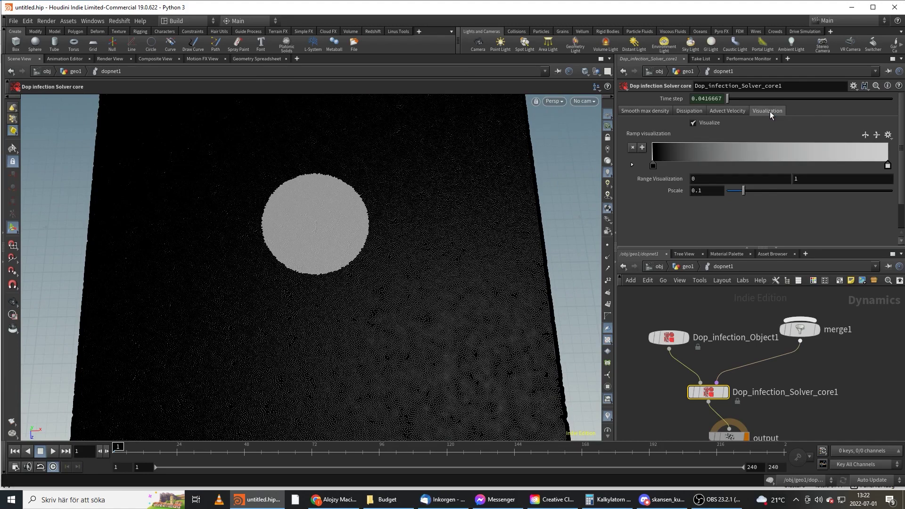
pyautogui.click(889, 135)
pyautogui.click(866, 156)
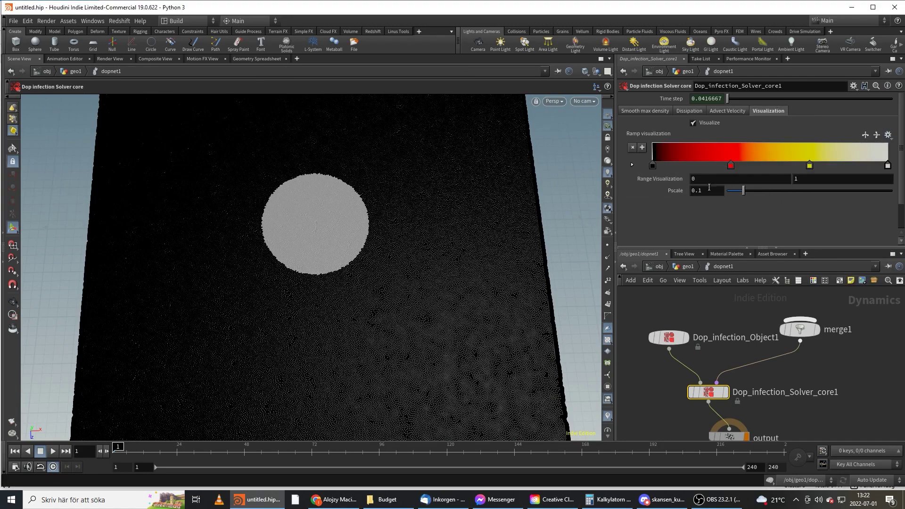
pyautogui.moveTo(747, 196); pyautogui.dragTo(734, 192)
# Play the simulation to check how the infected circle's colour develops, and return to frame 1
pyautogui.keyDown('alt'); pyautogui.moveTo(359, 231); pyautogui.dragTo(326, 238, button='right'); pyautogui.keyUp('alt')
pyautogui.keyDown('alt'); pyautogui.moveTo(326, 239); pyautogui.dragTo(329, 277); pyautogui.keyUp('alt')
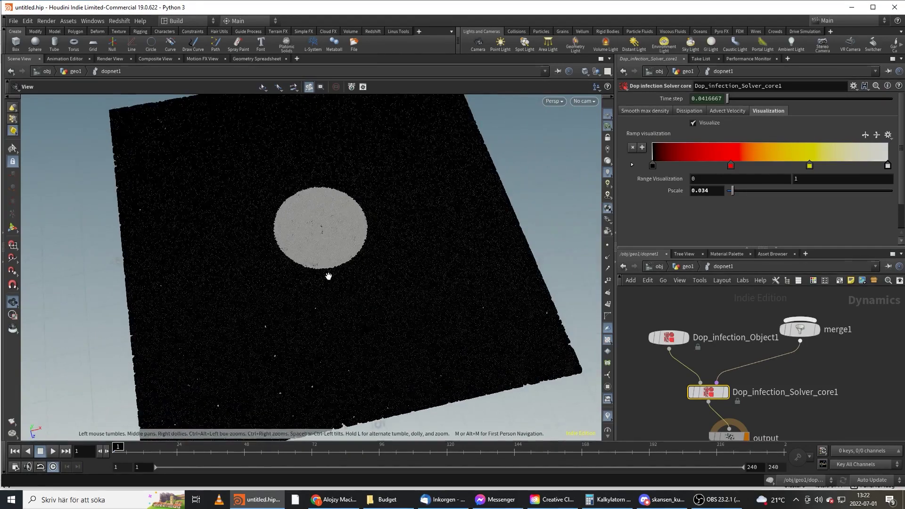
pyautogui.keyDown('alt'); pyautogui.moveTo(329, 276); pyautogui.dragTo(365, 269, button='right'); pyautogui.keyUp('alt')
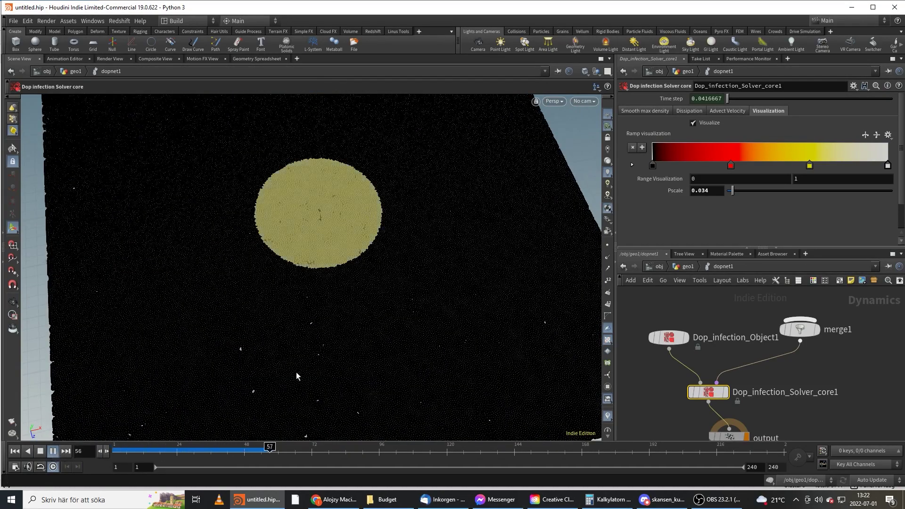
pyautogui.click(266, 448)
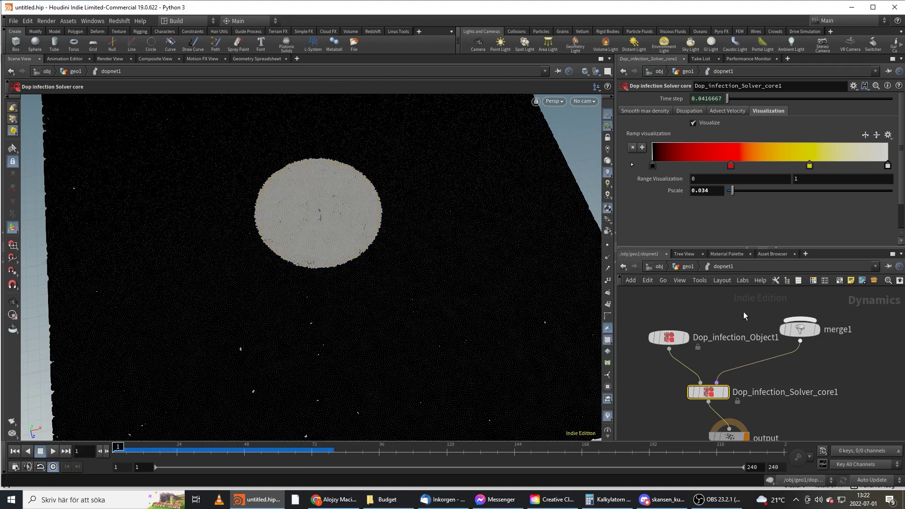
# Add a Dop infection grow node above merge1 and connect its output to the merge
pyautogui.press('Tab')
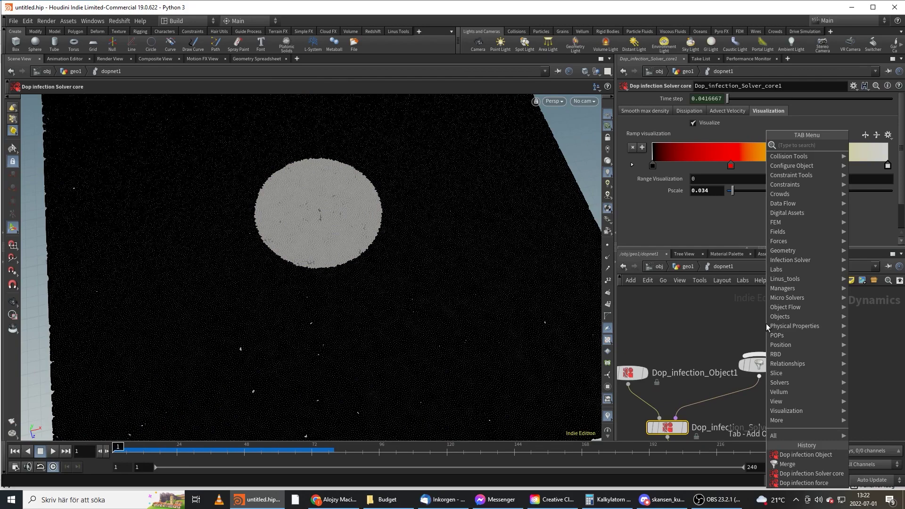
pyautogui.write('gro')
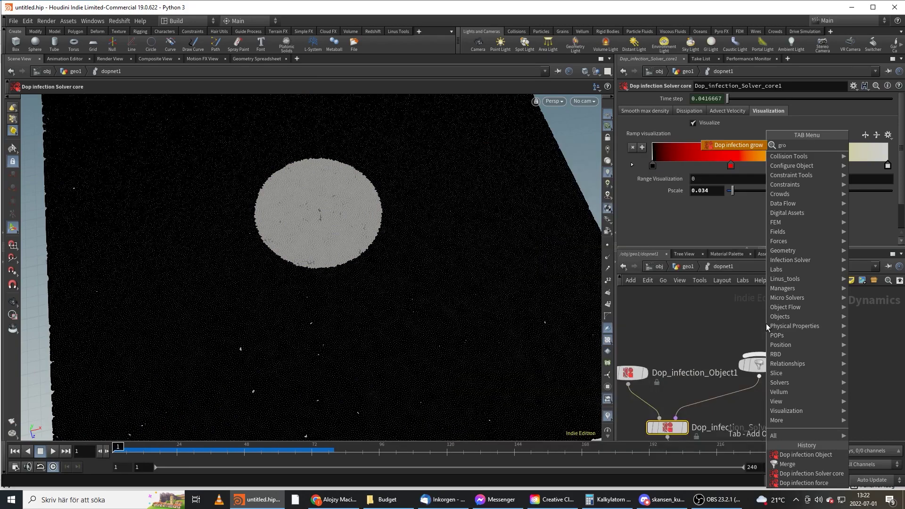
pyautogui.write('w')
pyautogui.press('Return')
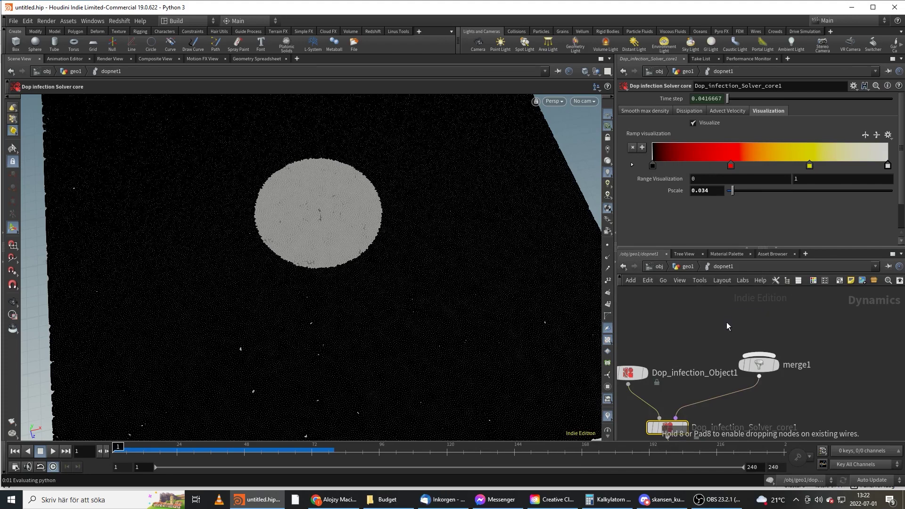
pyautogui.click(726, 316)
pyautogui.click(727, 325)
pyautogui.click(746, 354)
pyautogui.moveTo(728, 317); pyautogui.dragTo(704, 316)
pyautogui.moveTo(732, 325); pyautogui.dragTo(730, 352, button='middle')
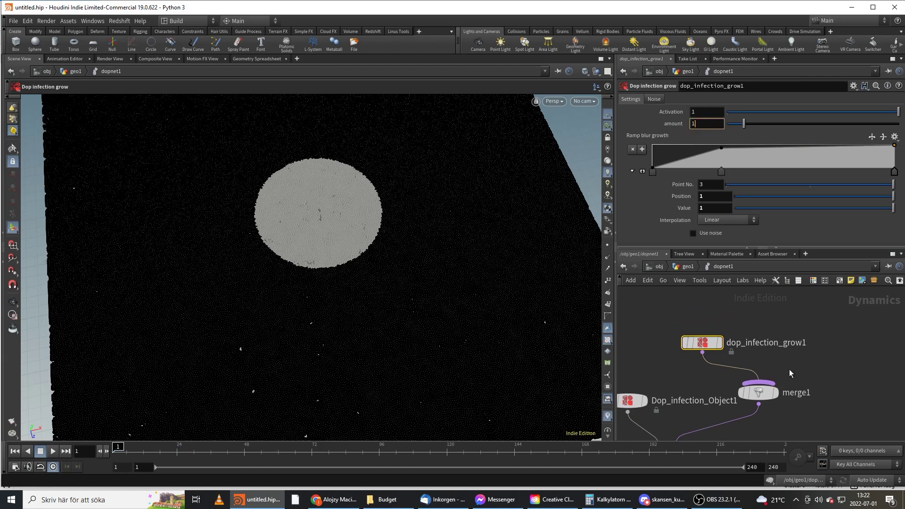
# Set the grow node's amount to 1, play the simulation to check the growth, and return to frame 1
pyautogui.press('Return')
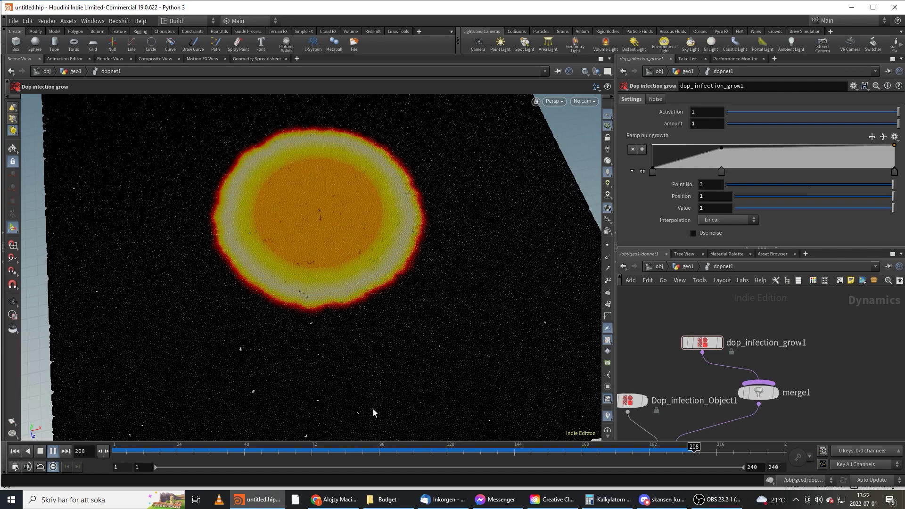
pyautogui.moveTo(210, 454); pyautogui.dragTo(453, 447)
pyautogui.hotkey('ctrl', 'Up')
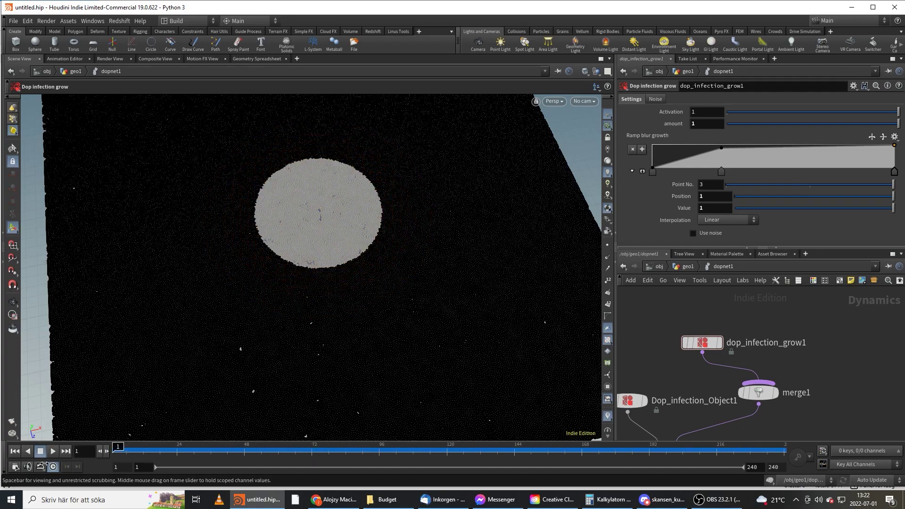
# Enable Use noise on the grow node, play the simulation with its noise settings shown, and return to frame 1
pyautogui.click(661, 100)
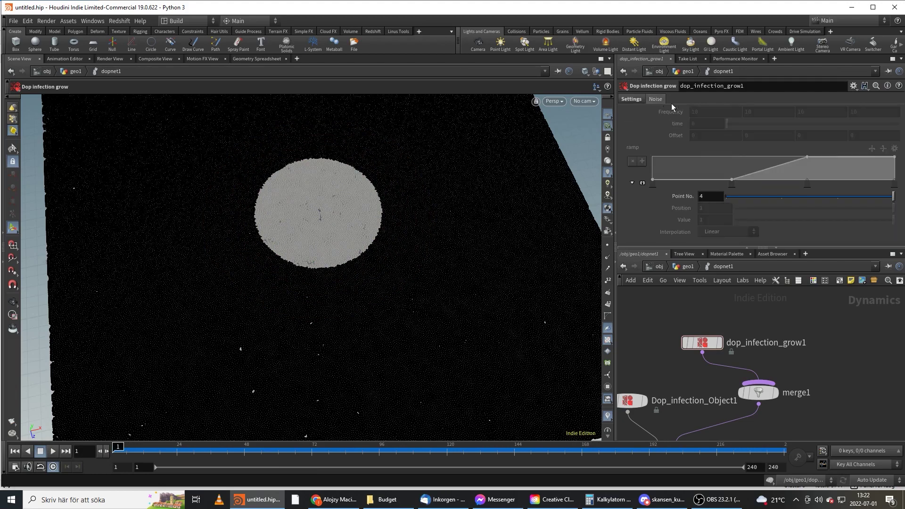
pyautogui.click(634, 100)
pyautogui.click(706, 233)
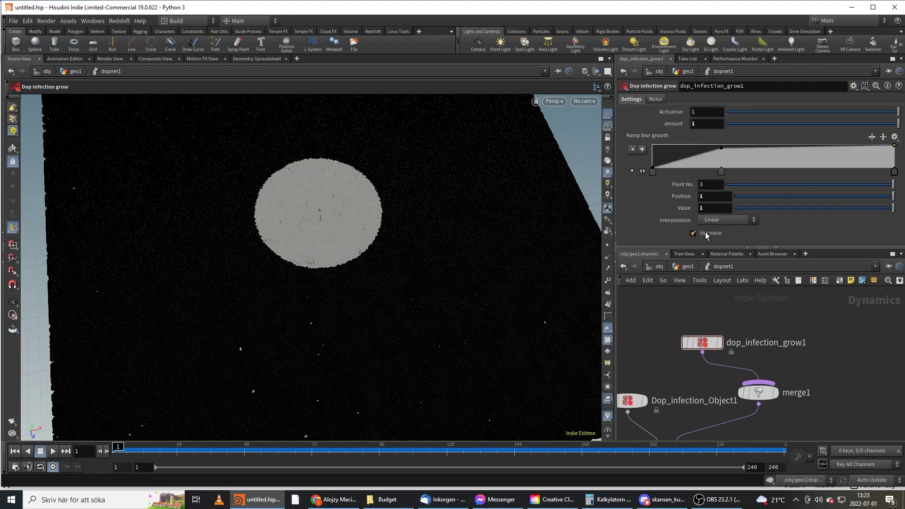
pyautogui.click(655, 100)
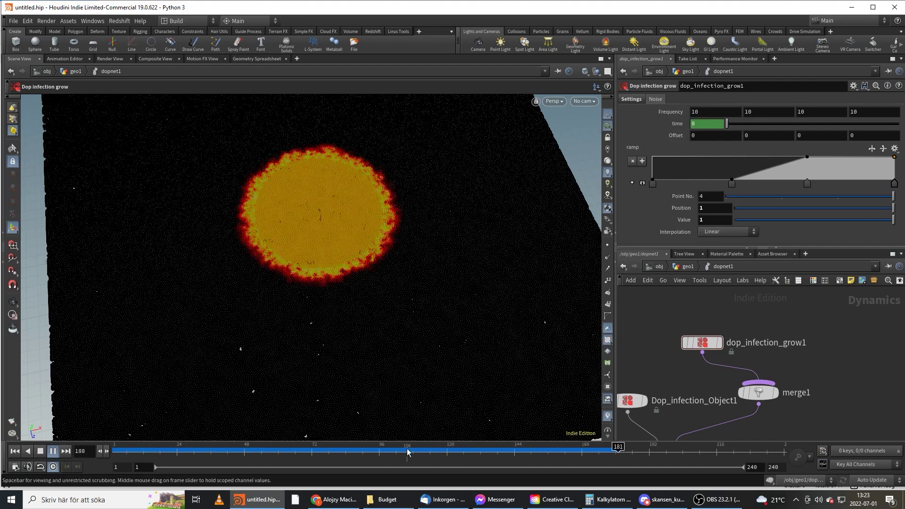
pyautogui.moveTo(408, 452); pyautogui.dragTo(116, 451)
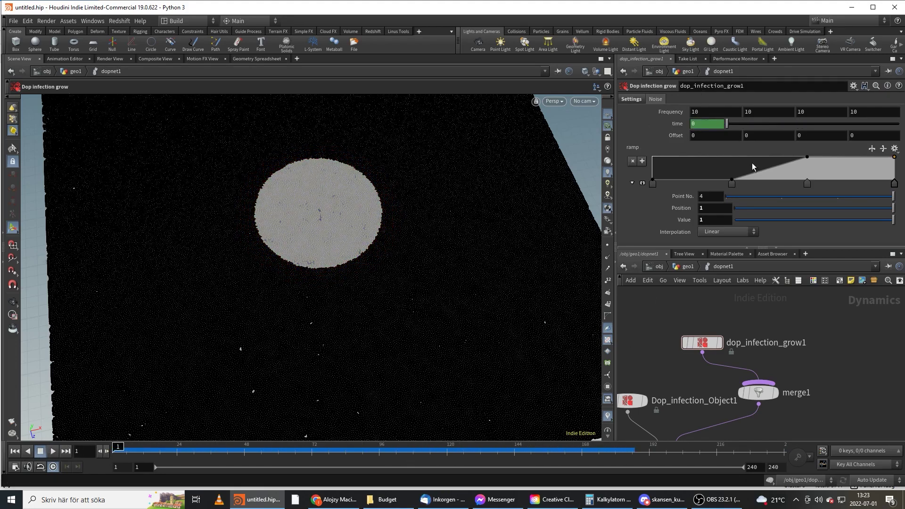
# Move the grow noise ramp's point 2 to about 0.129 and point 3 to about 0.454, then play and rewind the simulation
pyautogui.moveTo(732, 183); pyautogui.dragTo(683, 185)
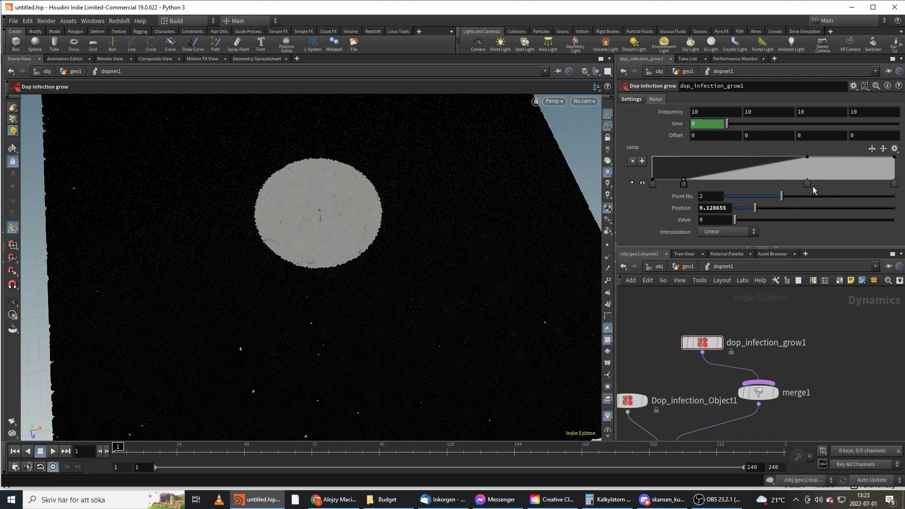
pyautogui.moveTo(808, 184); pyautogui.dragTo(763, 184)
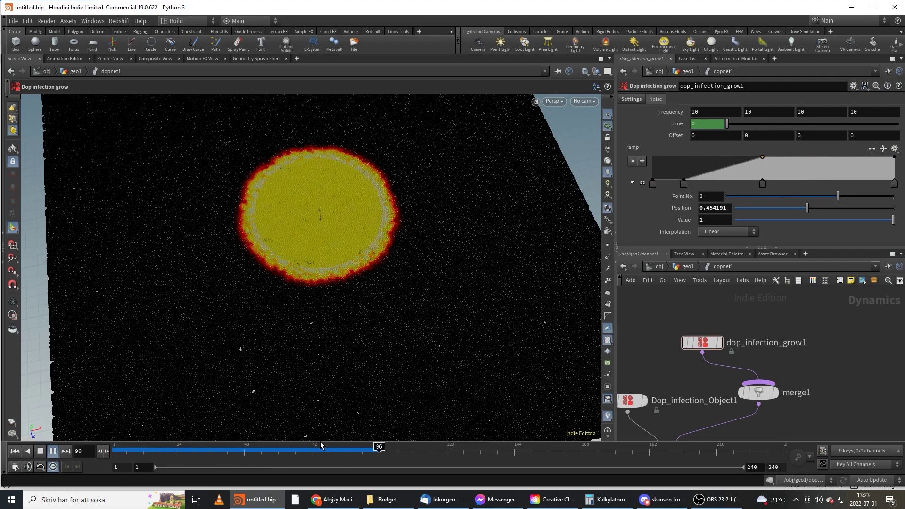
pyautogui.click(116, 450)
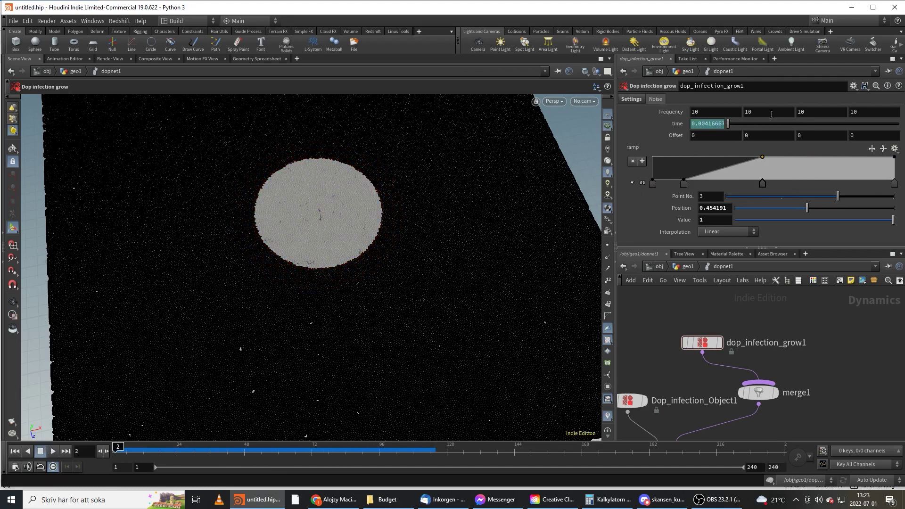
# Set all four noise frequency values of the grow node to 4, then play the simulation and rewind it
pyautogui.moveTo(685, 115); pyautogui.dragTo(642, 101, button='middle')
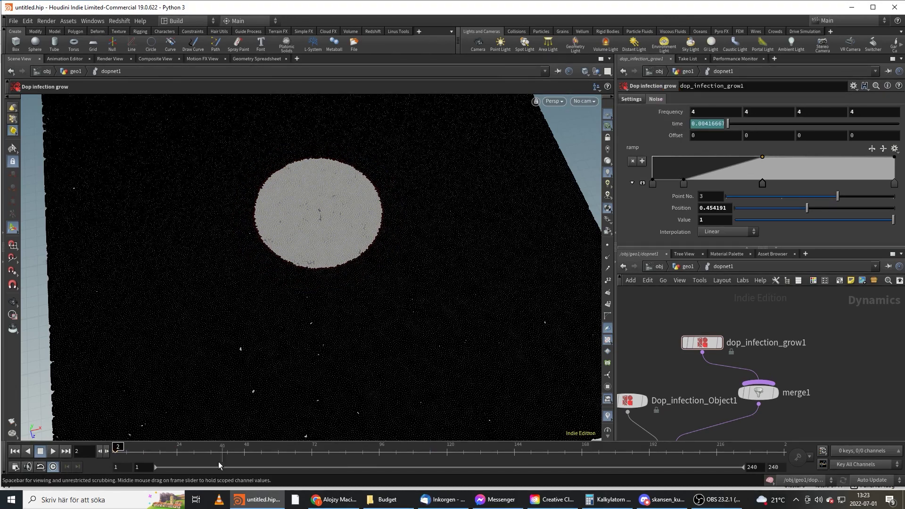
pyautogui.click(113, 449)
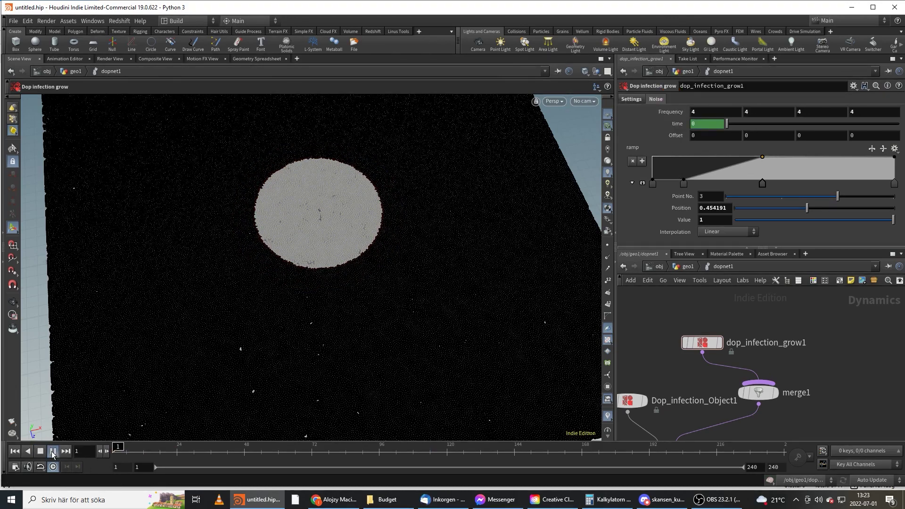
pyautogui.click(52, 452)
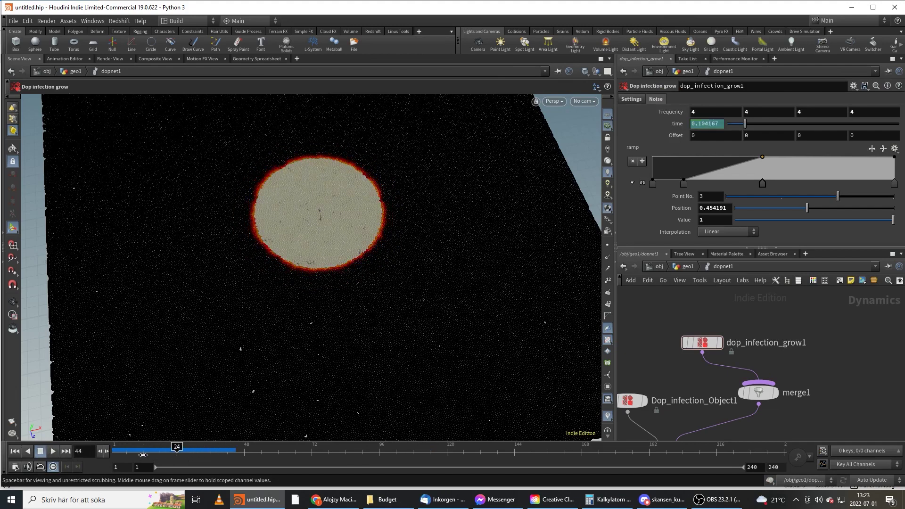
pyautogui.moveTo(143, 455); pyautogui.dragTo(111, 455)
# Set the grow node's amount to 5
pyautogui.click(622, 99)
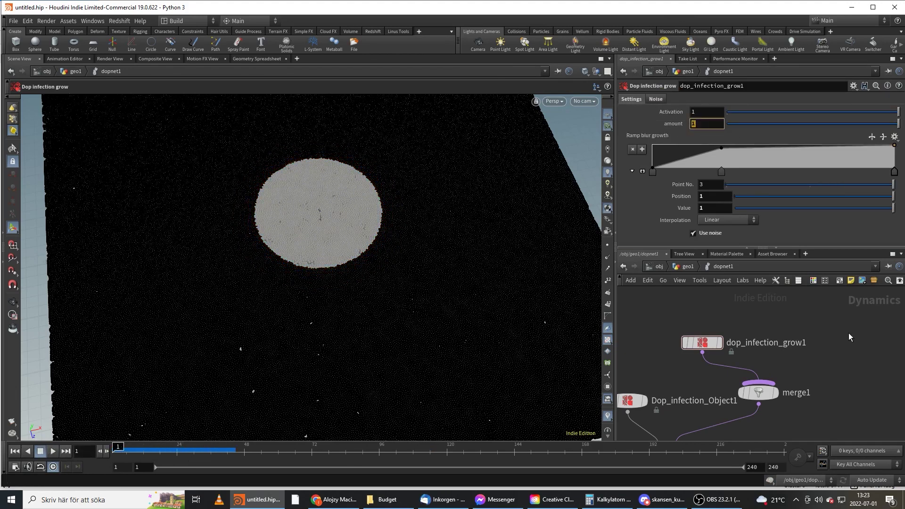
pyautogui.write('5')
pyautogui.press('Return')
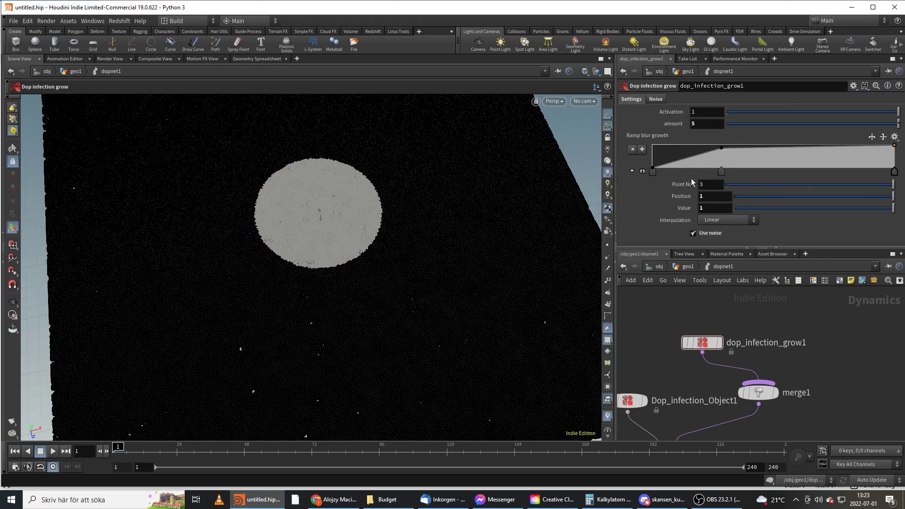
# Move the grow noise ramp's point 3 to about 0.76 and point 2 to about 0.446, then play and rewind the simulation
pyautogui.click(656, 100)
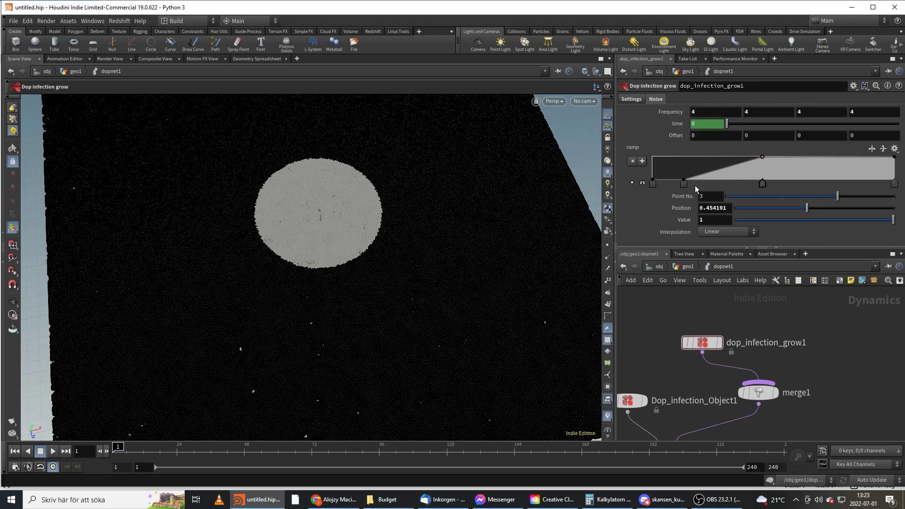
pyautogui.moveTo(763, 185); pyautogui.dragTo(830, 183)
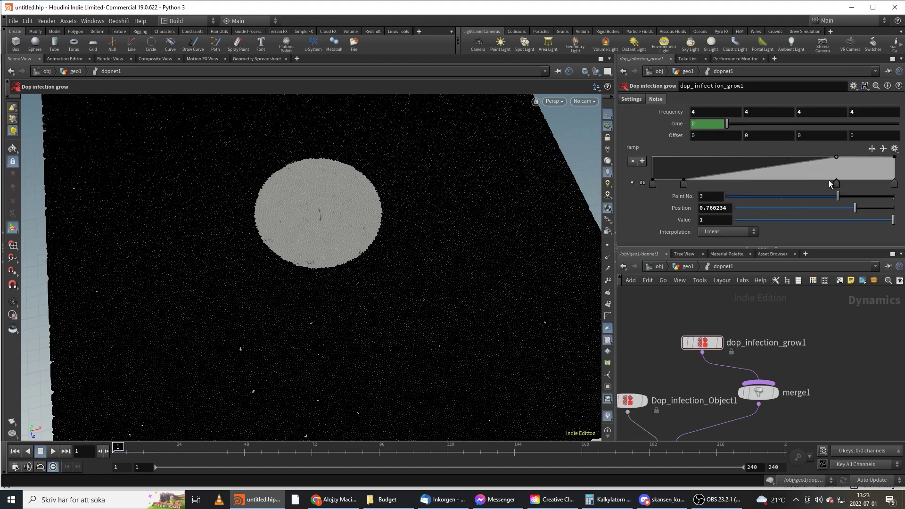
pyautogui.moveTo(684, 183); pyautogui.dragTo(750, 190)
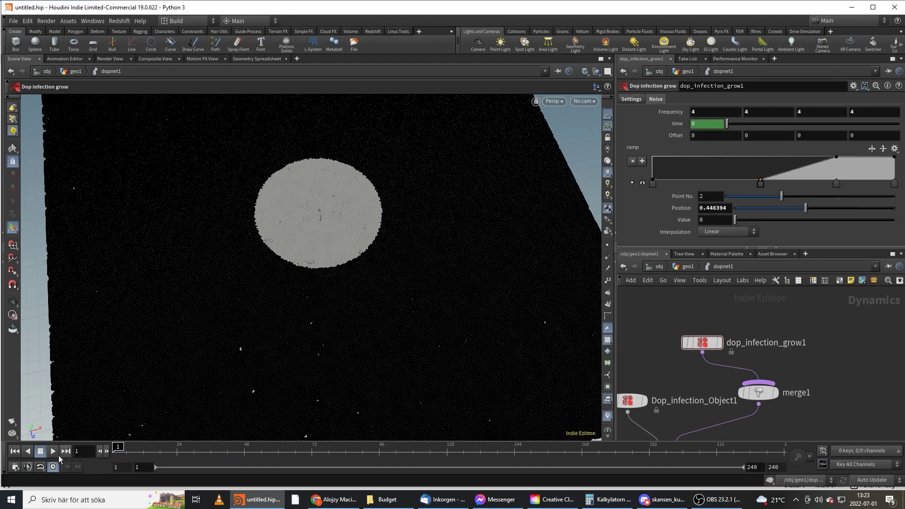
pyautogui.click(52, 451)
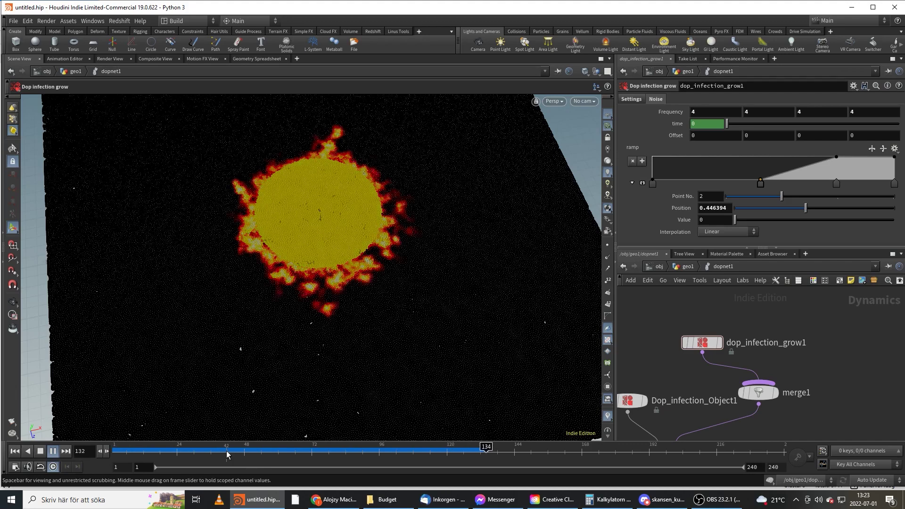
pyautogui.click(15, 451)
# Set the solver core's dissipation amount to 0.05, play the simulation, and return to frame 1
pyautogui.moveTo(647, 372); pyautogui.dragTo(657, 359, button='middle')
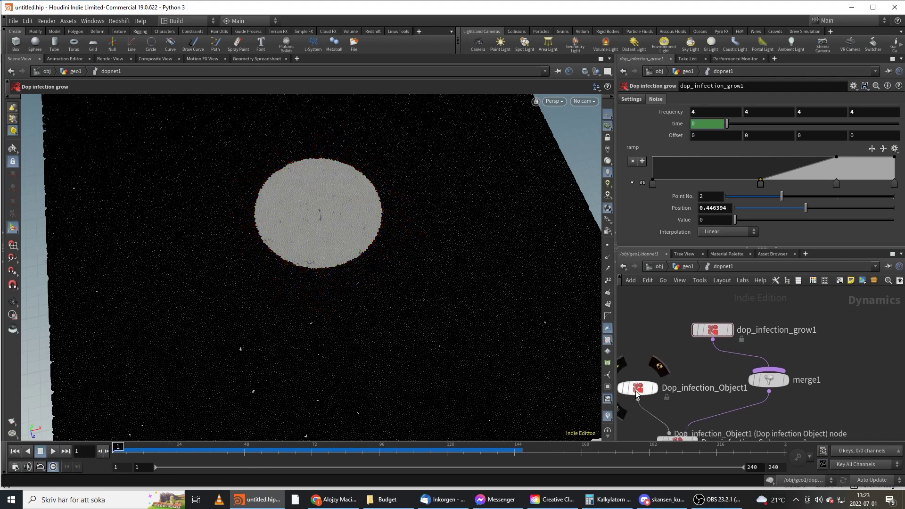
pyautogui.click(638, 389)
pyautogui.moveTo(675, 420); pyautogui.dragTo(682, 396, button='middle')
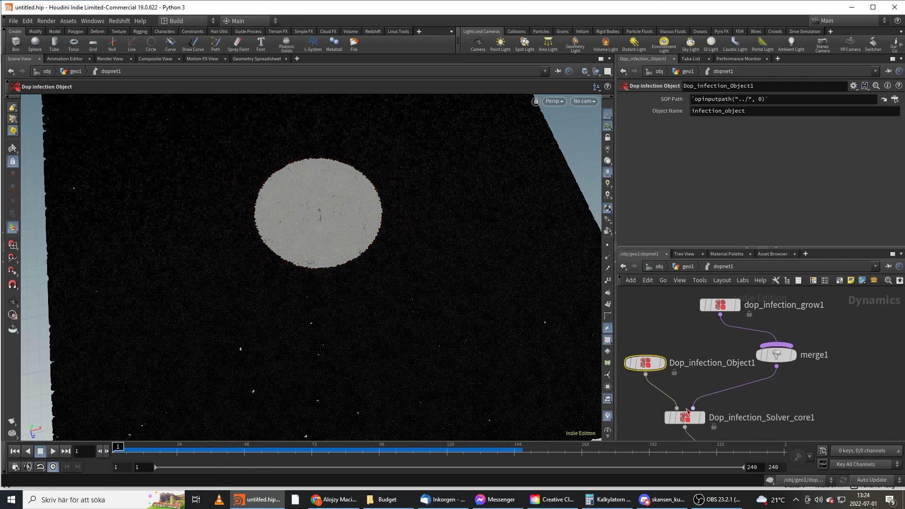
pyautogui.click(684, 417)
pyautogui.click(690, 111)
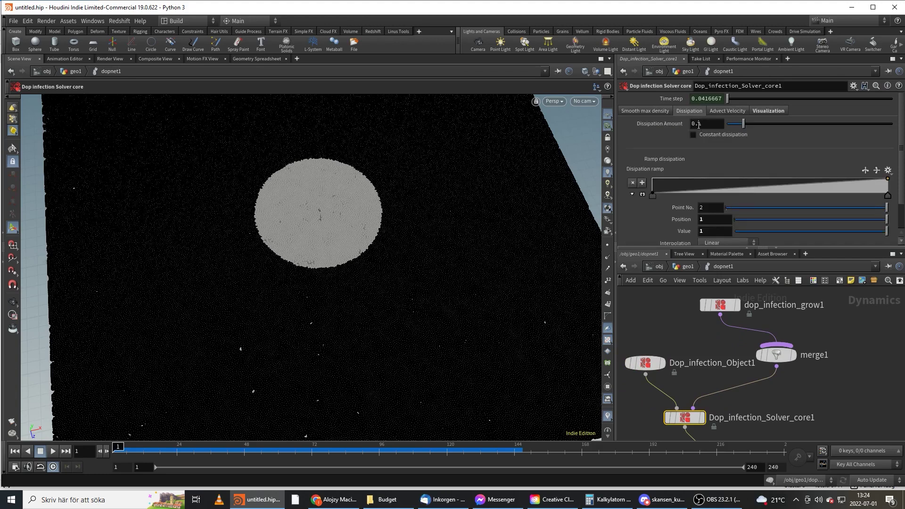
pyautogui.click(715, 125)
pyautogui.write('0.05')
pyautogui.press('Return')
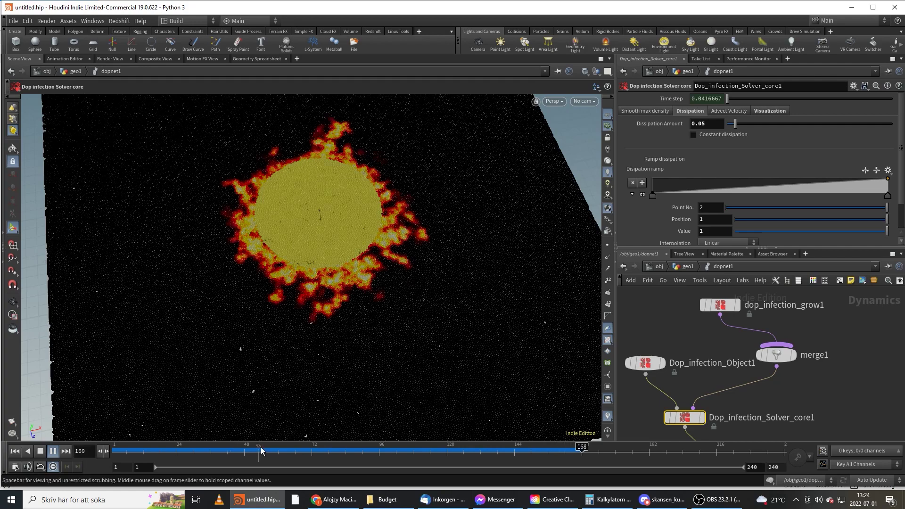
pyautogui.moveTo(141, 448); pyautogui.dragTo(118, 449)
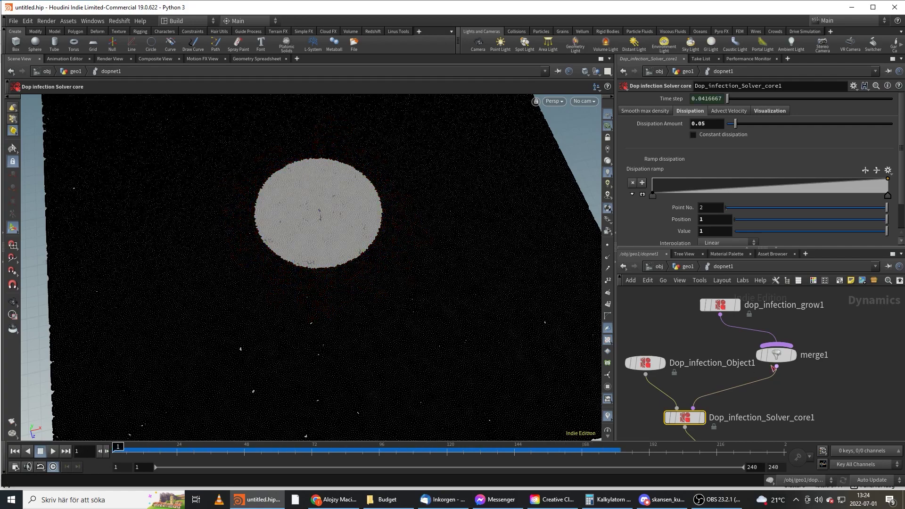
# Add a Dop infection build sharp node beside the grow node, connect it to merge1, and show its parameters
pyautogui.press('Tab')
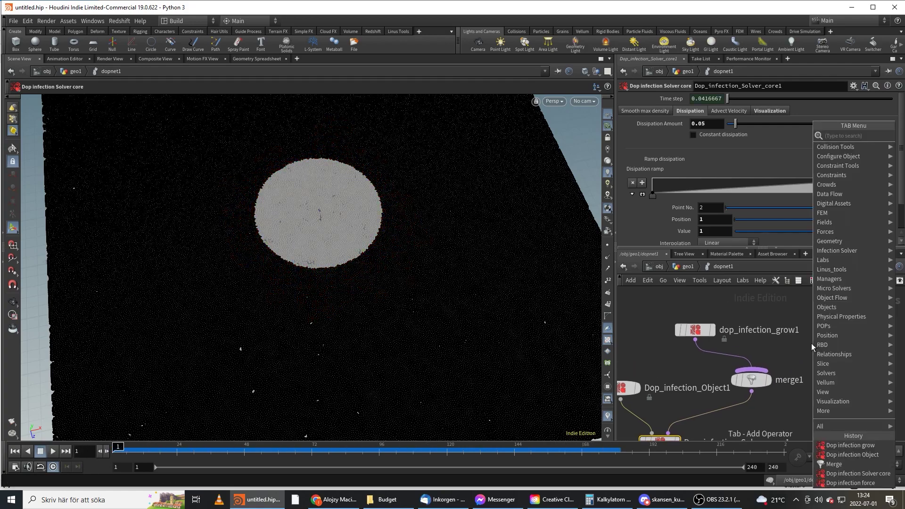
pyautogui.write('mask')
pyautogui.press('Return')
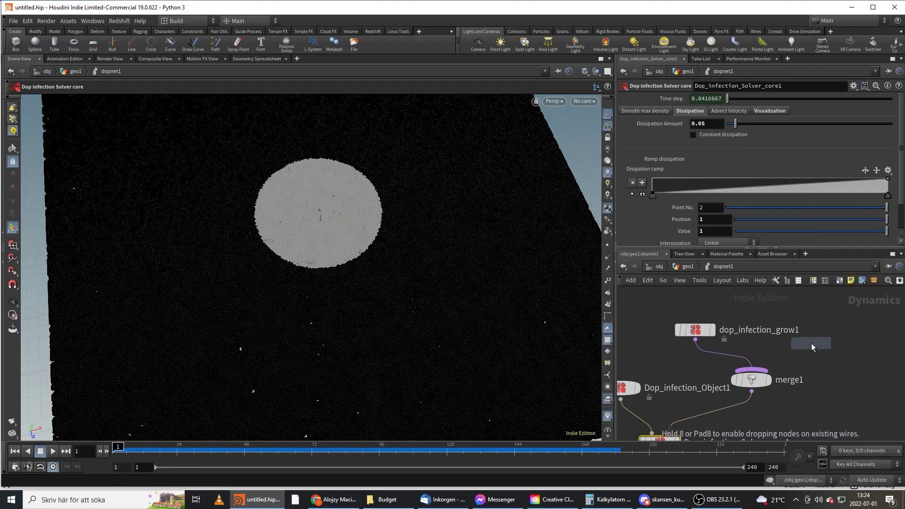
pyautogui.click(788, 331)
pyautogui.click(748, 382)
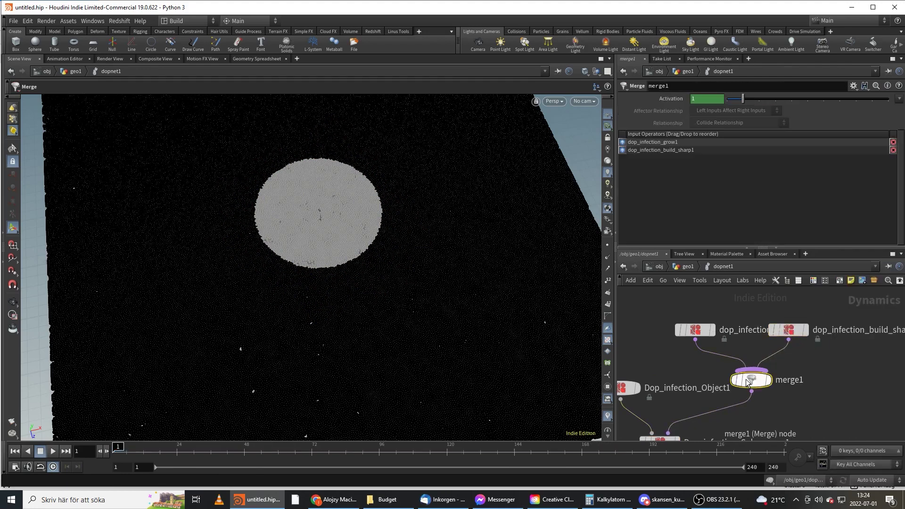
pyautogui.click(789, 330)
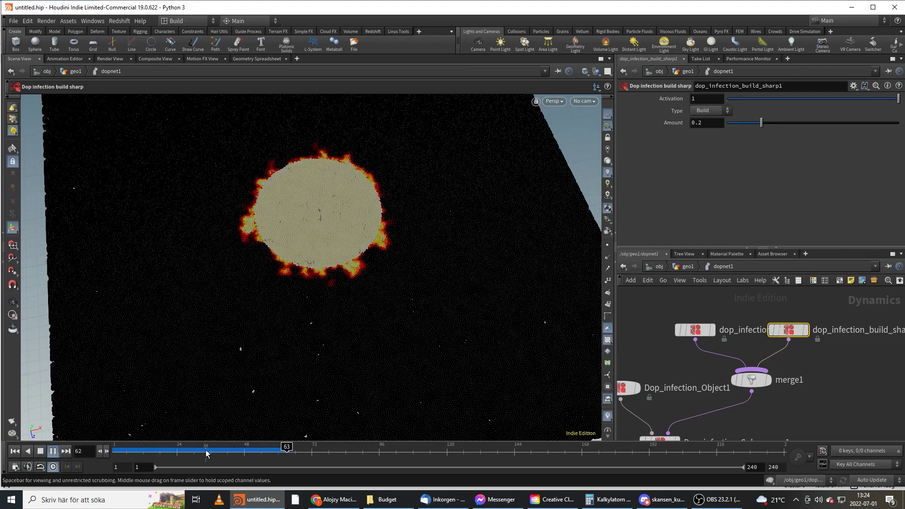
# Set the build sharp node's amount to 1, play the simulation from frame 1, and rewind it
pyautogui.moveTo(105, 452); pyautogui.dragTo(94, 453)
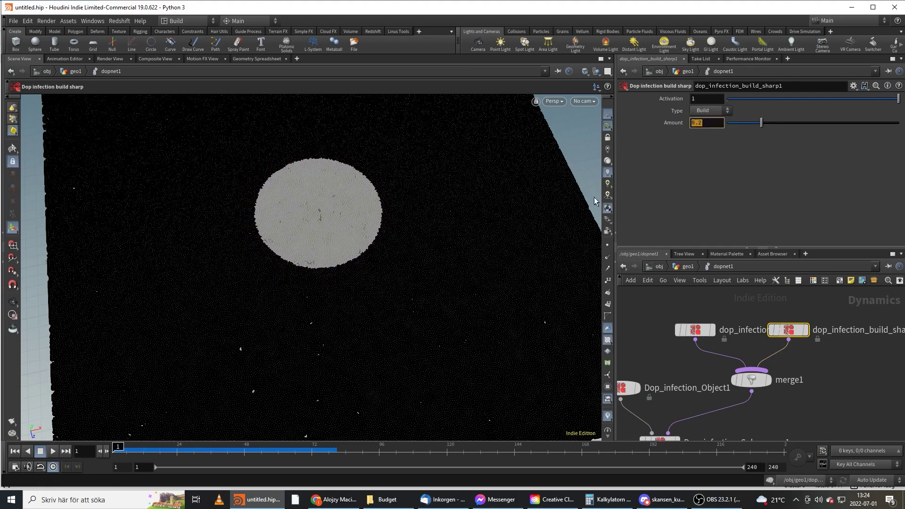
pyautogui.write('1')
pyautogui.press('Return')
pyautogui.click(57, 452)
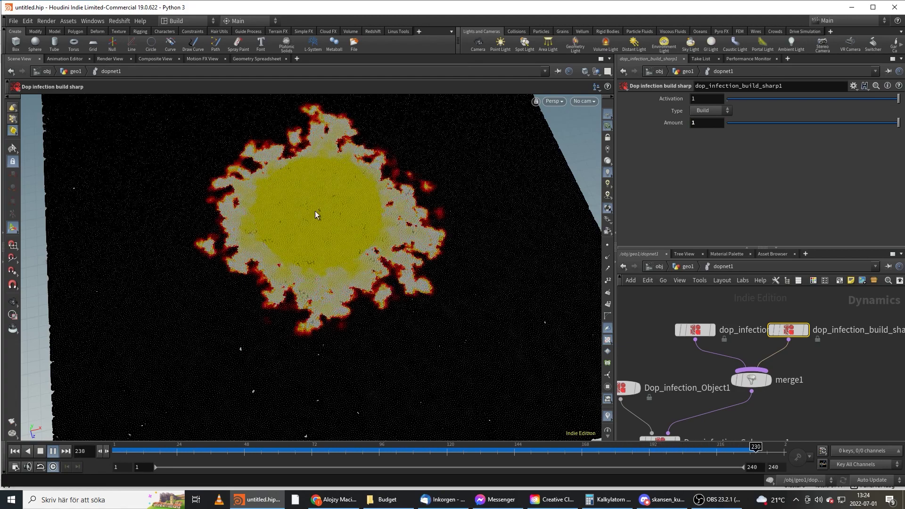
pyautogui.click(360, 448)
pyautogui.moveTo(376, 443)
pyautogui.mouseDown()
pyautogui.moveTo(698, 446)
pyautogui.moveTo(118, 448)
pyautogui.moveTo(476, 447)
pyautogui.moveTo(82, 475)
pyautogui.mouseUp()
# Set the Dop infection grow node's amount to 15, play the simulation, and return to frame 1
pyautogui.moveTo(672, 390); pyautogui.dragTo(701, 361, button='middle')
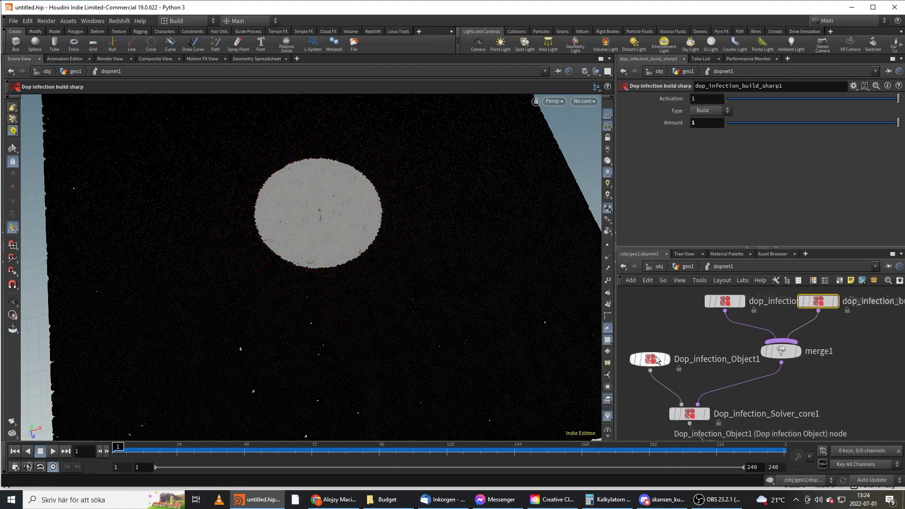
pyautogui.click(649, 359)
pyautogui.click(726, 302)
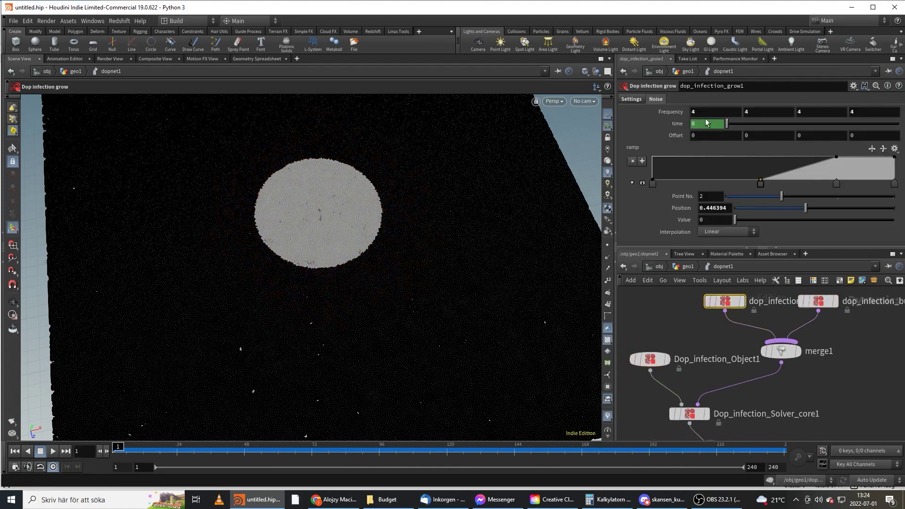
pyautogui.click(632, 100)
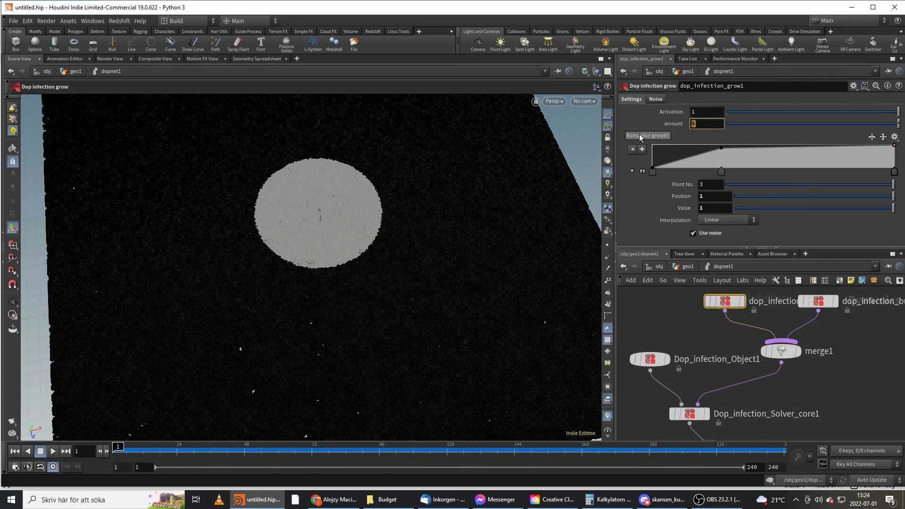
pyautogui.write('15')
pyautogui.press('Return')
pyautogui.click(53, 451)
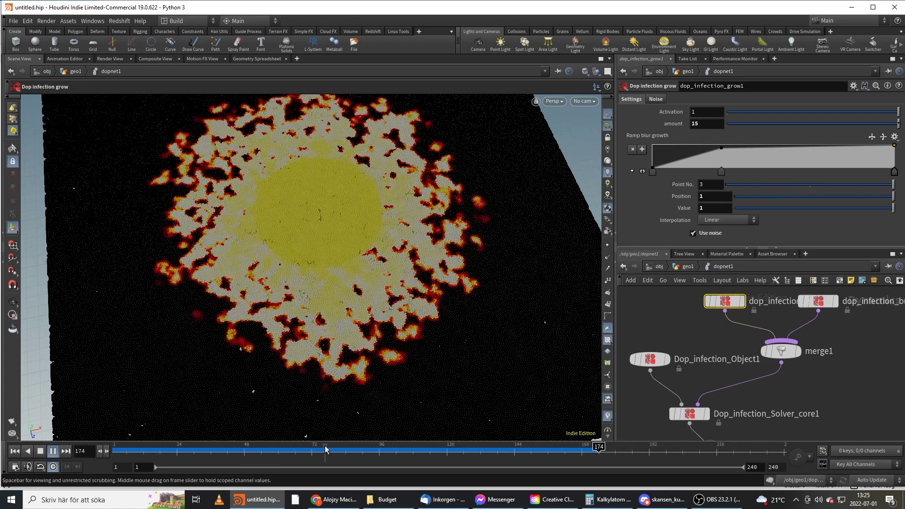
pyautogui.moveTo(324, 449); pyautogui.dragTo(118, 451)
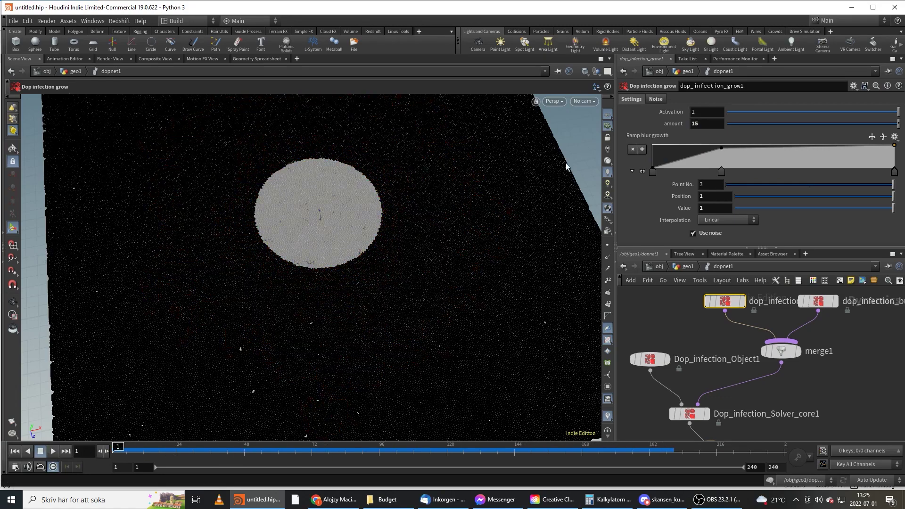
# Move point 2 of the grow node's noise ramp to about 0.074, play the simulation, and rewind it
pyautogui.click(654, 99)
pyautogui.moveTo(761, 183); pyautogui.dragTo(672, 191)
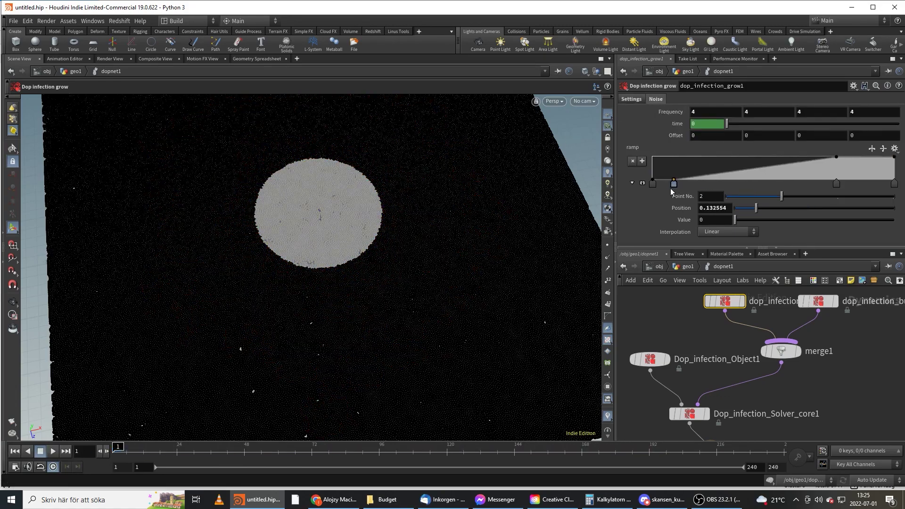
pyautogui.click(53, 452)
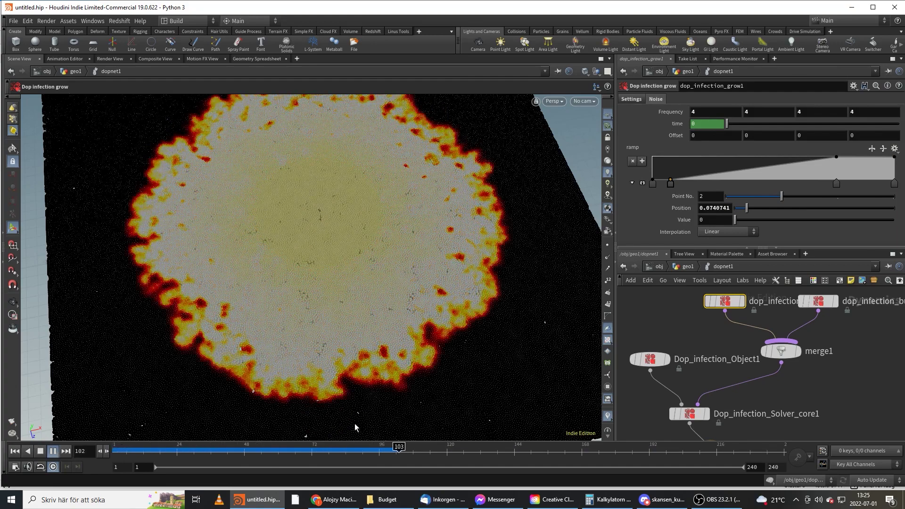
pyautogui.moveTo(282, 450); pyautogui.dragTo(115, 451)
# Delete the Dop infection grow and build sharp nodes above merge1
pyautogui.moveTo(855, 334); pyautogui.dragTo(809, 365, button='middle')
pyautogui.click(771, 333)
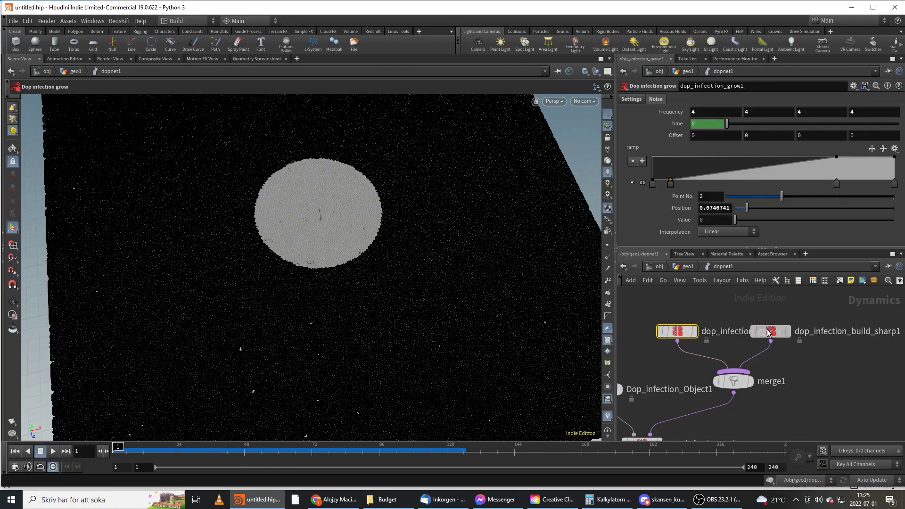
pyautogui.press('Delete')
# Add a Dop infection force node above merge1 and connect it to merge1
pyautogui.press('Tab')
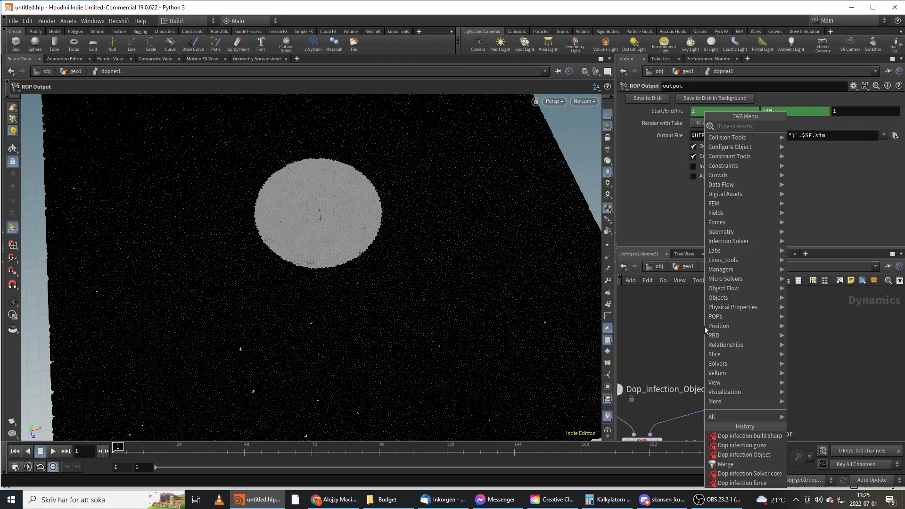
pyautogui.write('for')
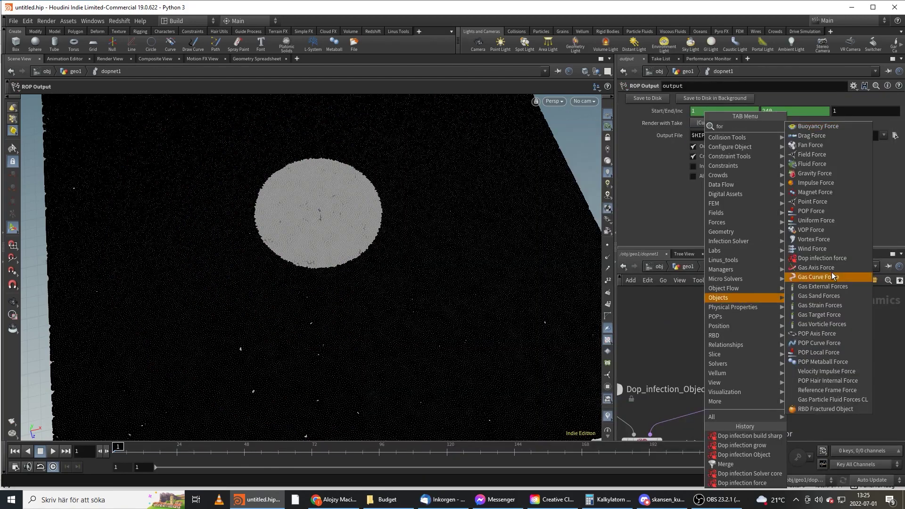
pyautogui.click(811, 258)
pyautogui.click(703, 315)
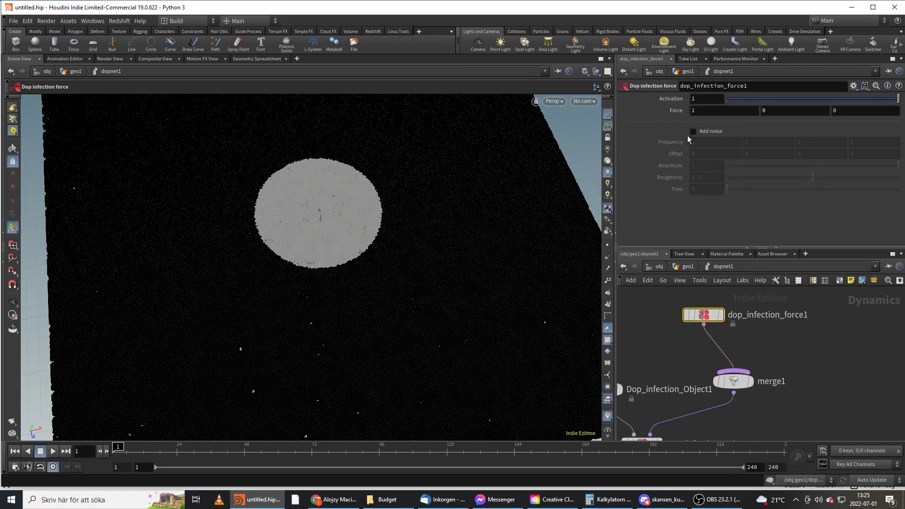
# Play the simulation with the force node, inspect the spread near the grid's edge, and scrub back to an early frame
pyautogui.click(54, 452)
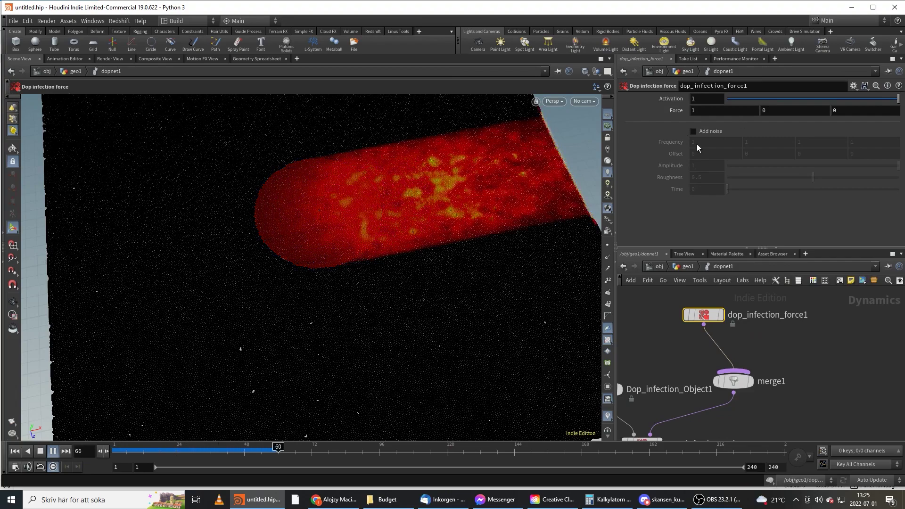
pyautogui.press('Escape')
pyautogui.scroll(10, 535, 175)
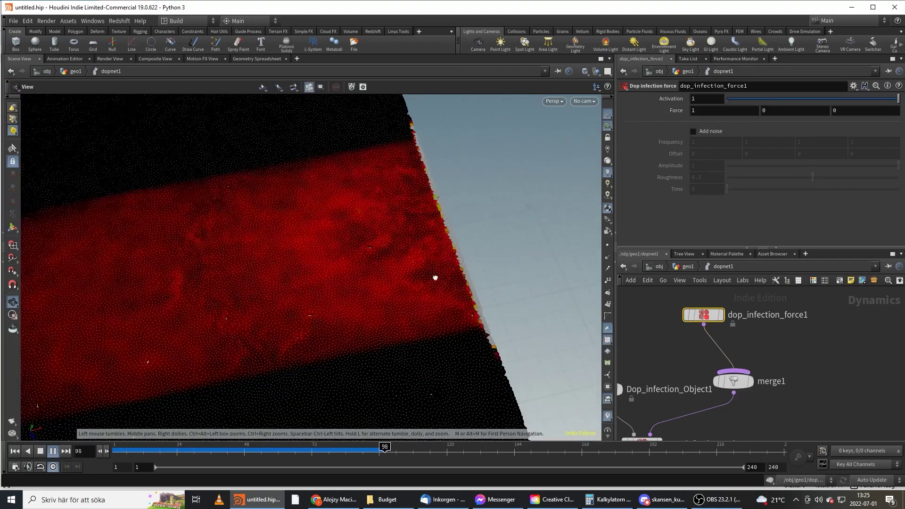
pyautogui.click(171, 448)
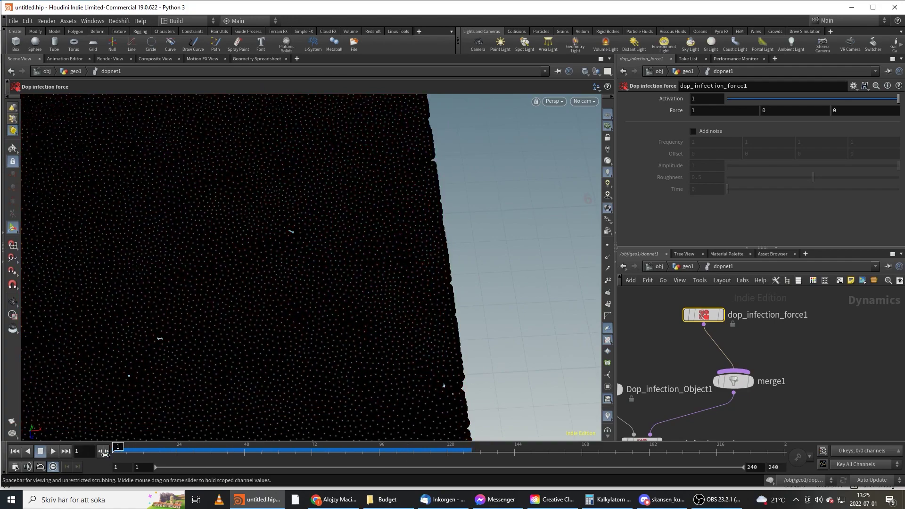
# Enable Smooth max density on the infection solver core, play the simulation, and return to frame 1
pyautogui.moveTo(650, 328); pyautogui.dragTo(714, 282, button='middle')
pyautogui.click(704, 398)
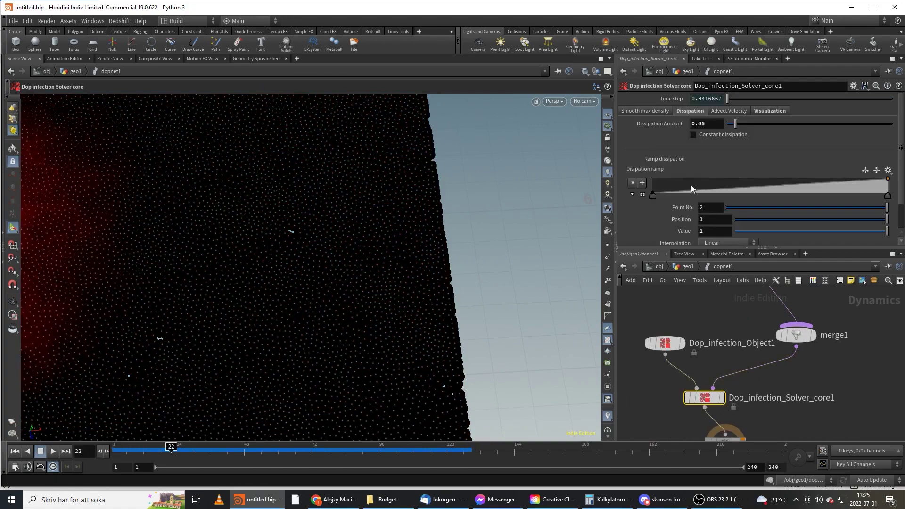
pyautogui.moveTo(175, 448); pyautogui.dragTo(118, 446)
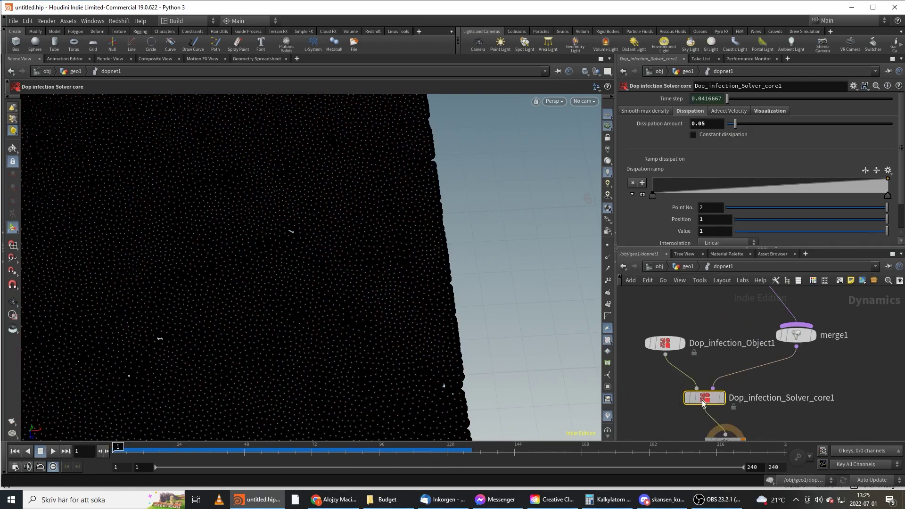
pyautogui.click(650, 111)
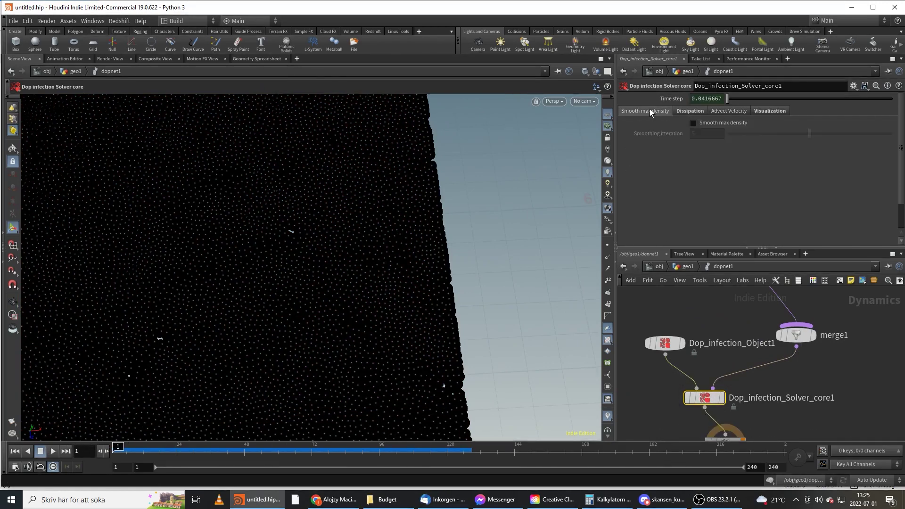
pyautogui.click(711, 124)
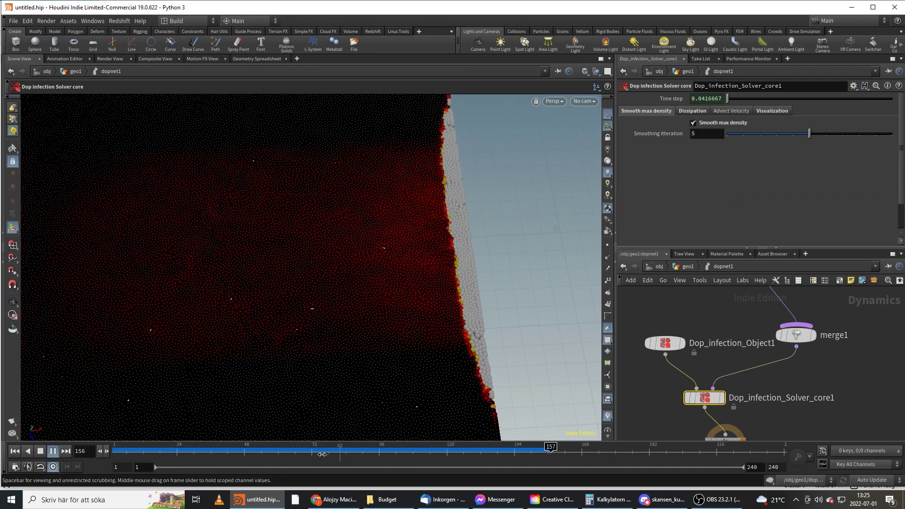
pyautogui.moveTo(322, 454); pyautogui.dragTo(114, 446)
# Enable Add noise on the infection force node, play the simulation, and scrub back to frame 22
pyautogui.moveTo(762, 314); pyautogui.dragTo(750, 364, button='middle')
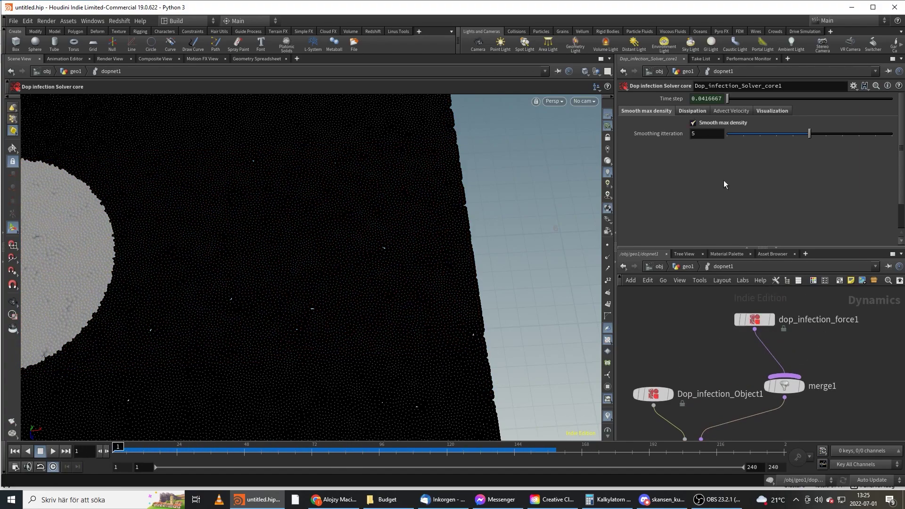
pyautogui.click(755, 319)
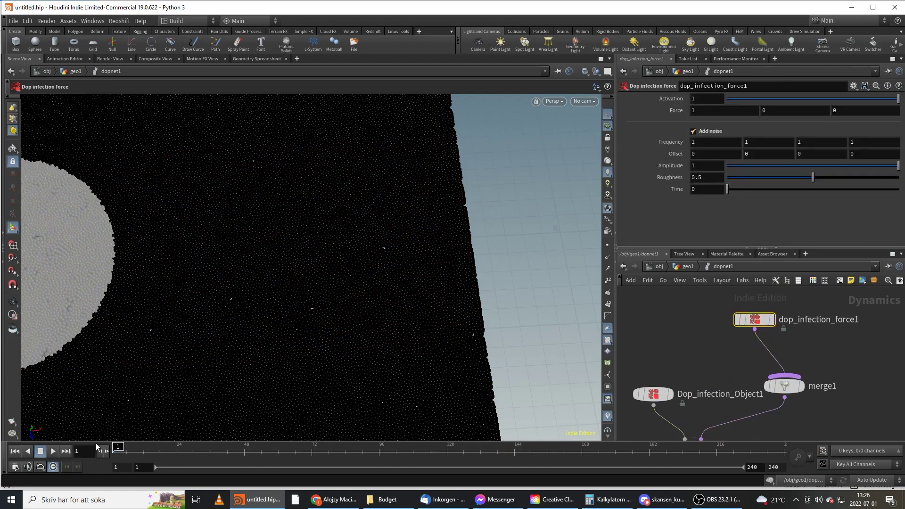
pyautogui.click(52, 452)
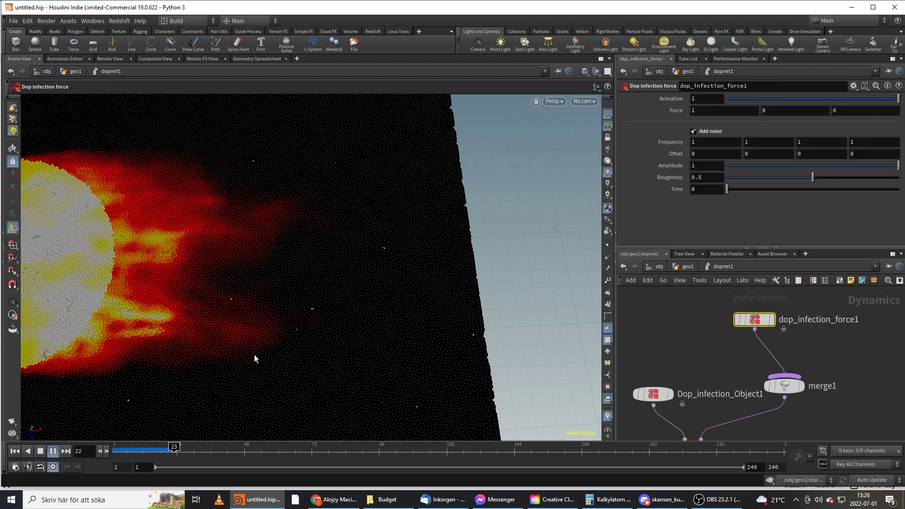
pyautogui.moveTo(213, 451); pyautogui.dragTo(171, 451)
# Set the force noise's time to $T, play the simulation from frame 1, and rewind it
pyautogui.write('$T')
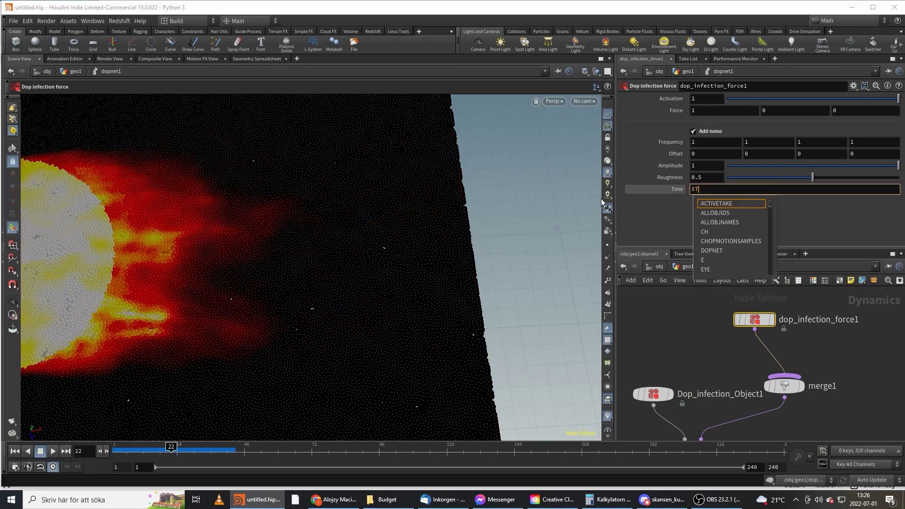
pyautogui.press('Return')
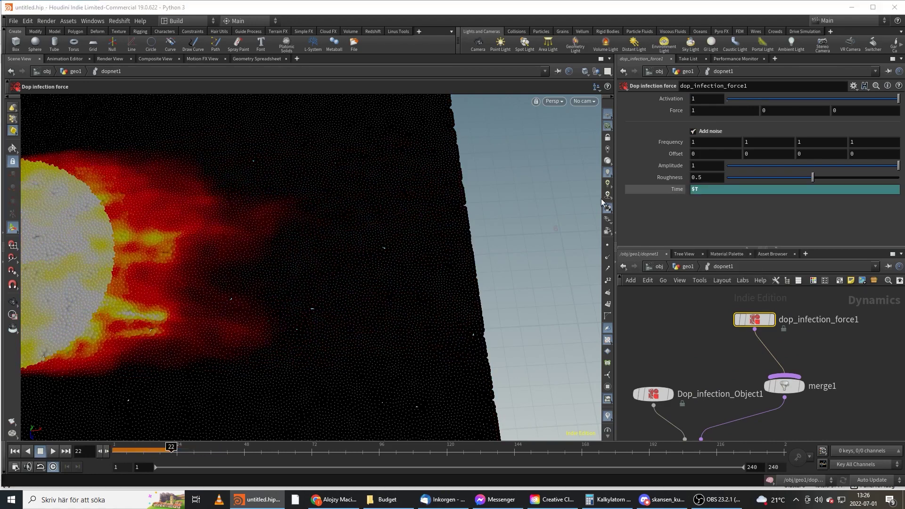
pyautogui.click(118, 451)
pyautogui.click(55, 452)
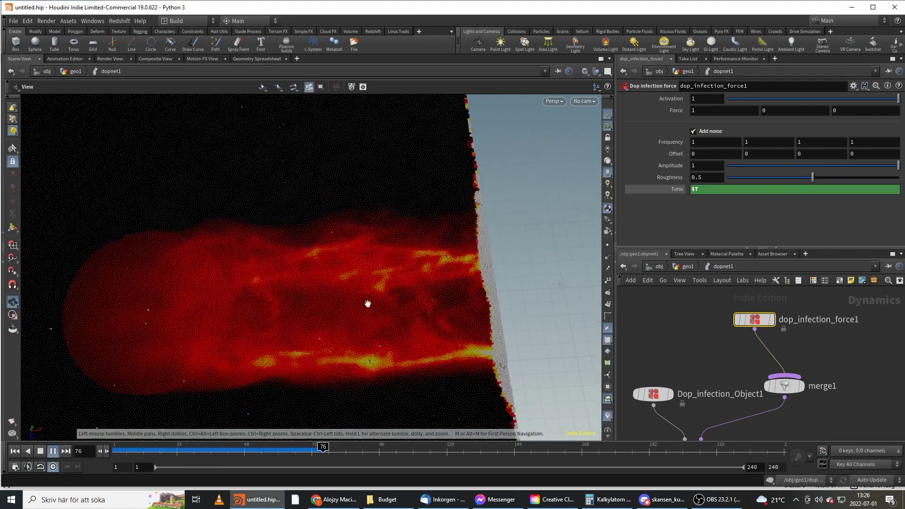
pyautogui.moveTo(343, 451); pyautogui.dragTo(11, 444)
# Set all four frequency components of the force noise to 3.4, play the simulation, and return to frame 1
pyautogui.moveTo(736, 346); pyautogui.dragTo(726, 319, button='middle')
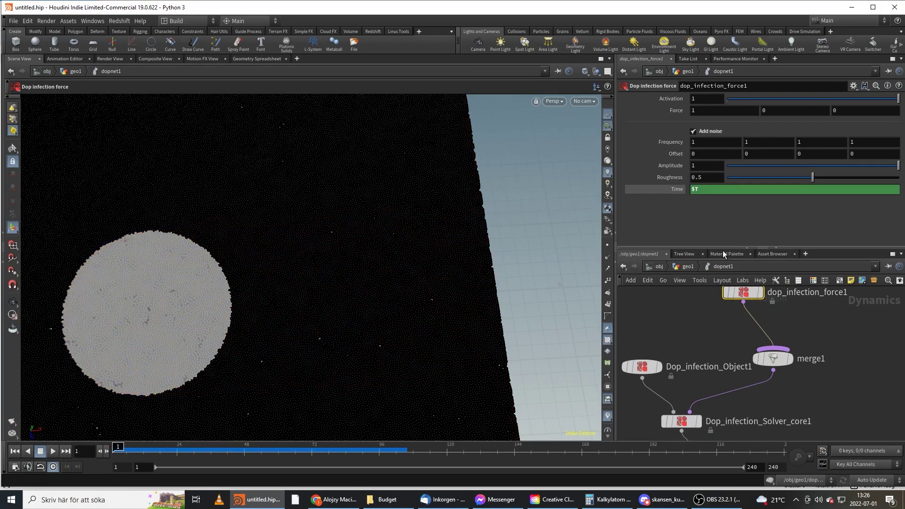
pyautogui.moveTo(671, 141); pyautogui.dragTo(776, 137, button='middle')
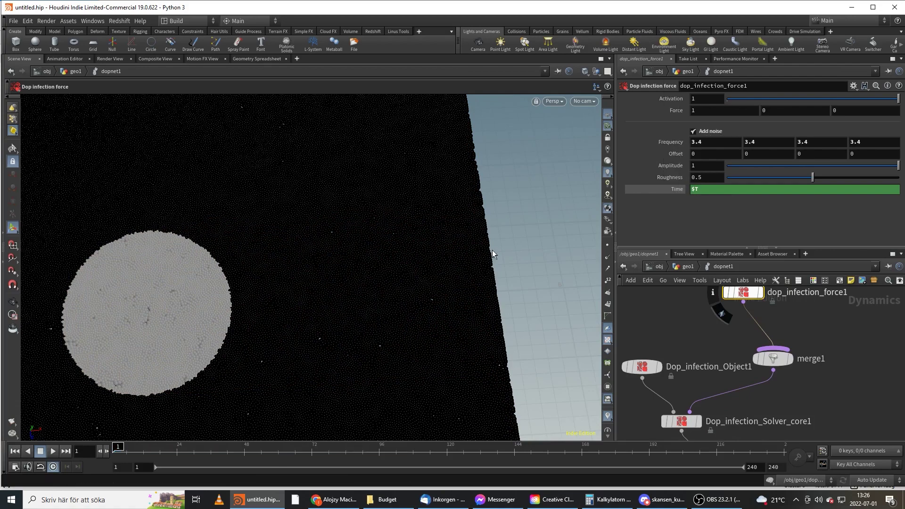
pyautogui.click(51, 451)
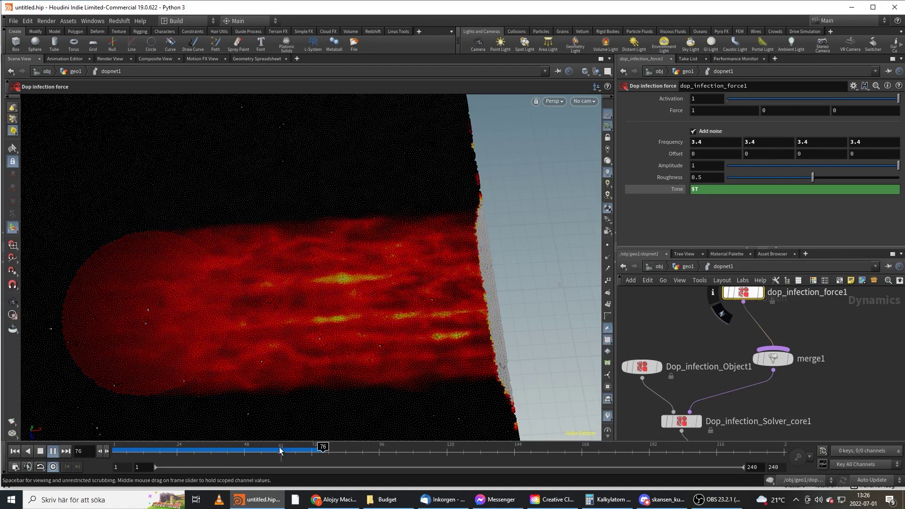
pyautogui.moveTo(280, 449); pyautogui.dragTo(113, 449)
# Add a Dop infection grow node with amount 1 beside the force node, connect it to merge1, and play and rewind the simulation
pyautogui.moveTo(835, 318); pyautogui.dragTo(811, 363, button='middle')
pyautogui.press('Tab')
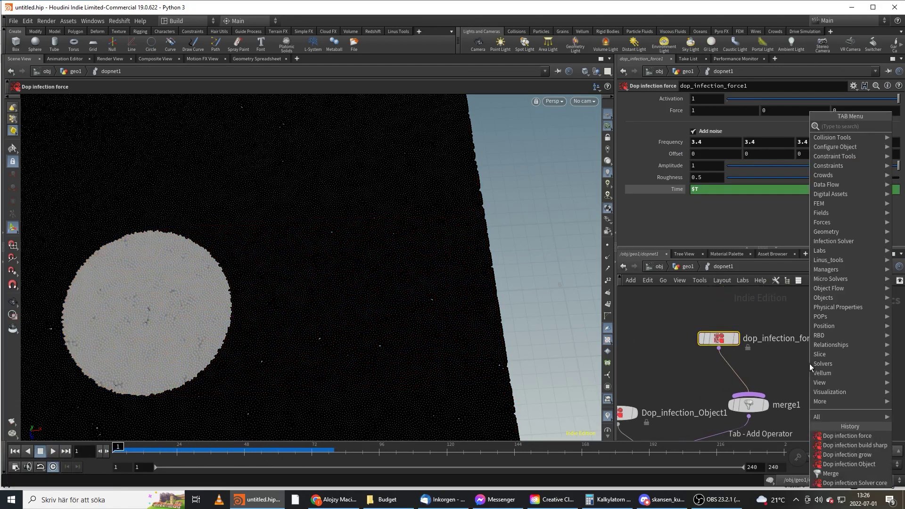
pyautogui.write('gro')
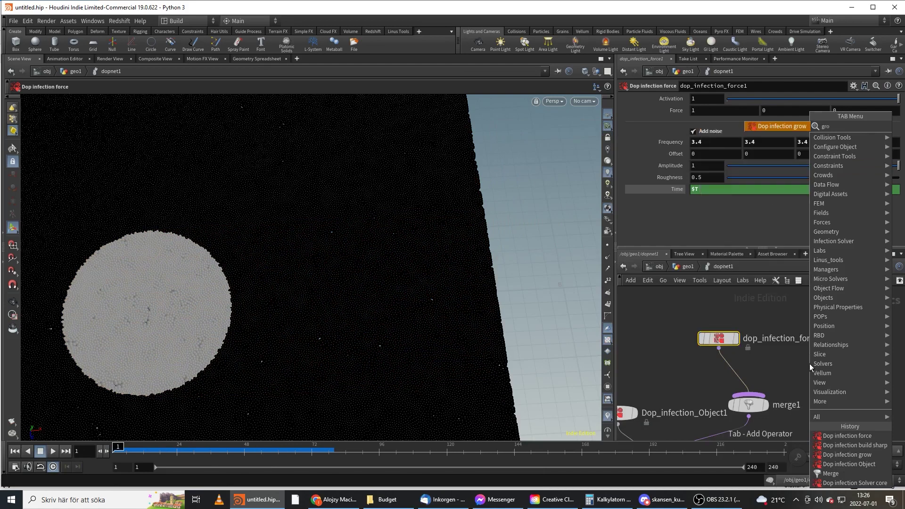
pyautogui.write('w')
pyautogui.press('Return')
pyautogui.click(814, 348)
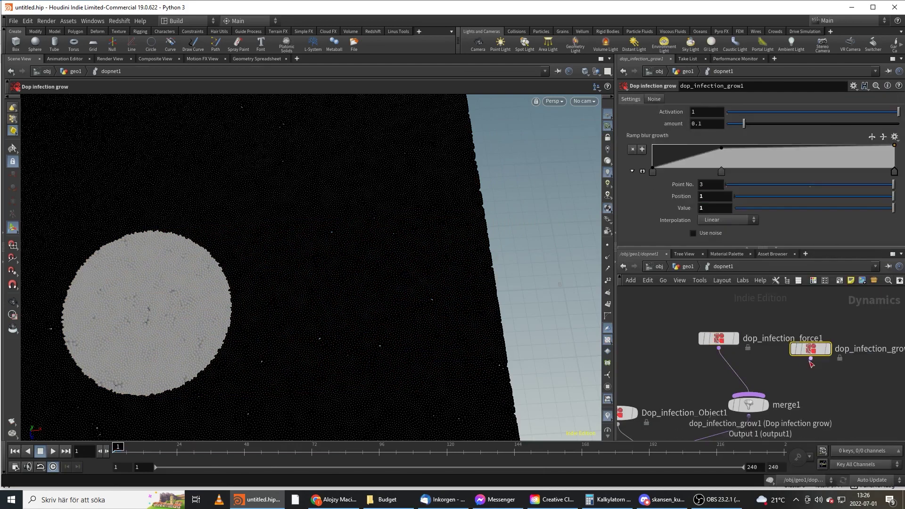
pyautogui.click(811, 359)
pyautogui.click(749, 395)
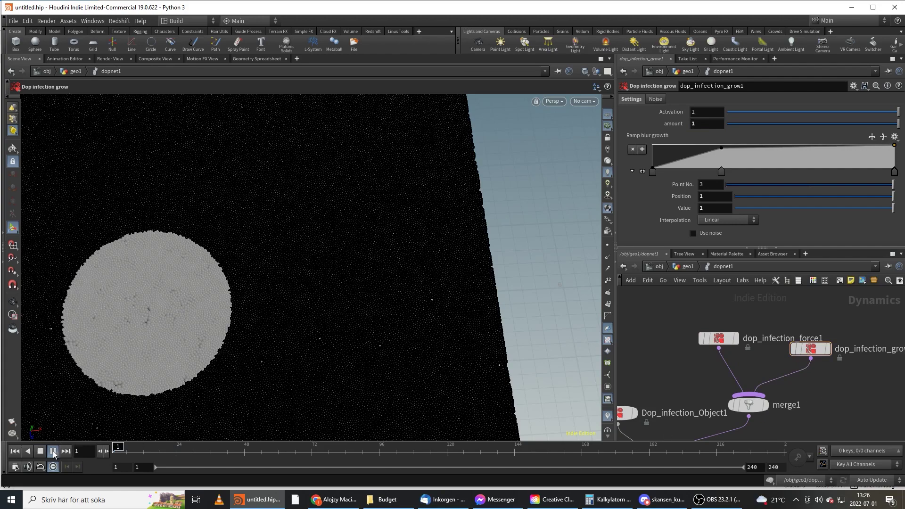
pyautogui.click(53, 452)
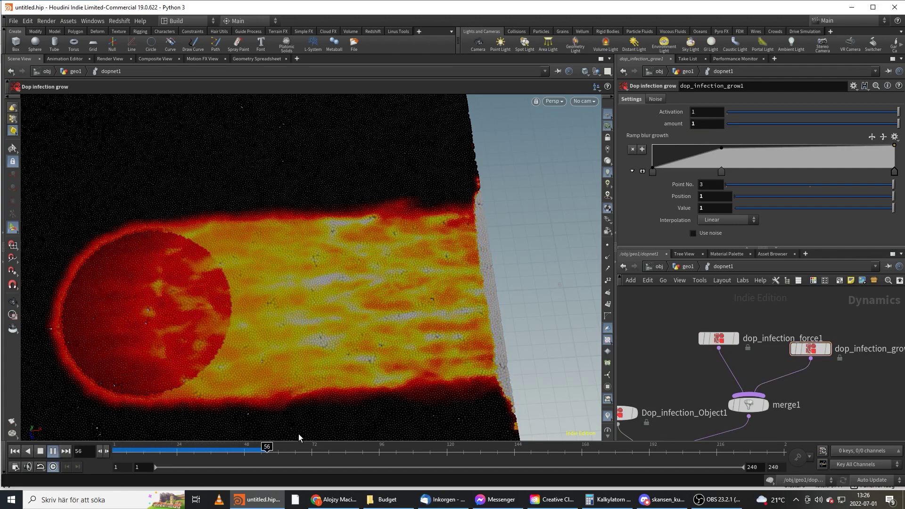
pyautogui.moveTo(294, 454); pyautogui.dragTo(97, 462)
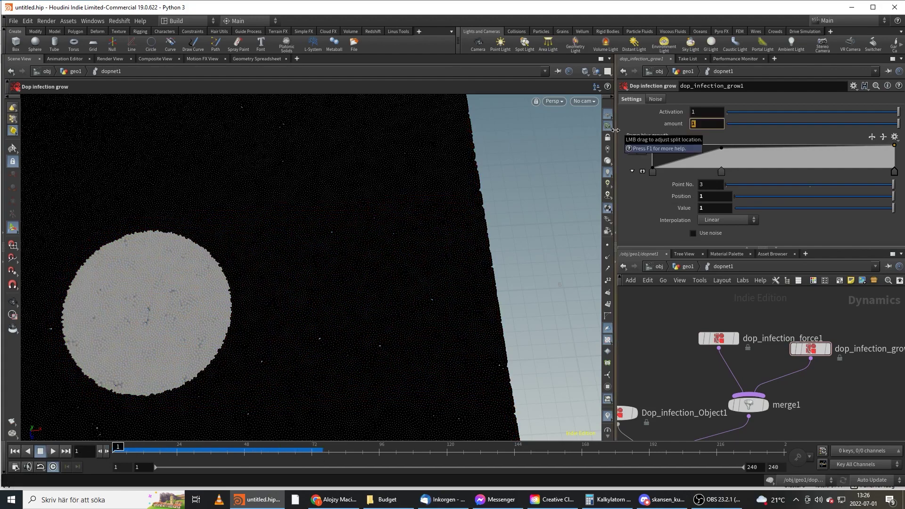
# Set the new grow node's amount to 10 and play the simulation, viewing the whole spread
pyautogui.write('10')
pyautogui.press('Return')
pyautogui.click(54, 451)
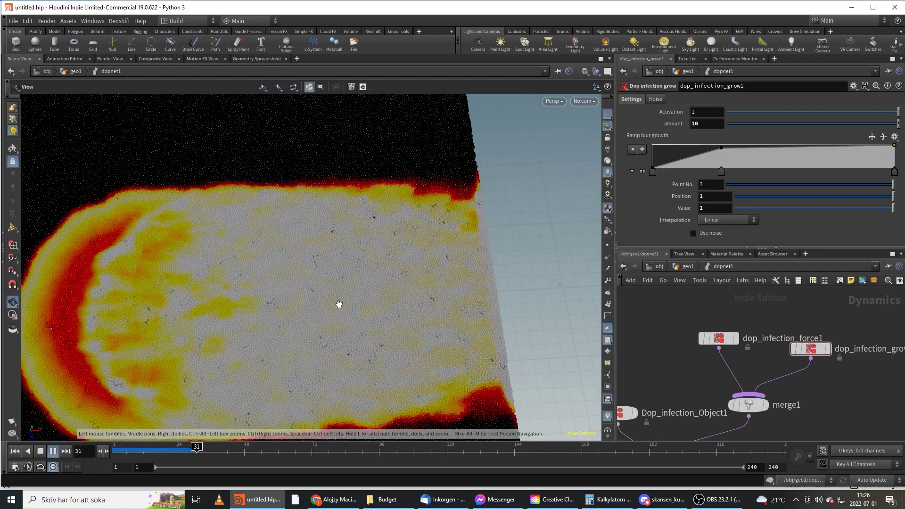
pyautogui.keyDown('alt'); pyautogui.moveTo(349, 294); pyautogui.dragTo(389, 259, button='middle'); pyautogui.keyUp('alt')
pyautogui.keyDown('alt'); pyautogui.moveTo(390, 259); pyautogui.dragTo(322, 294, button='right'); pyautogui.keyUp('alt')
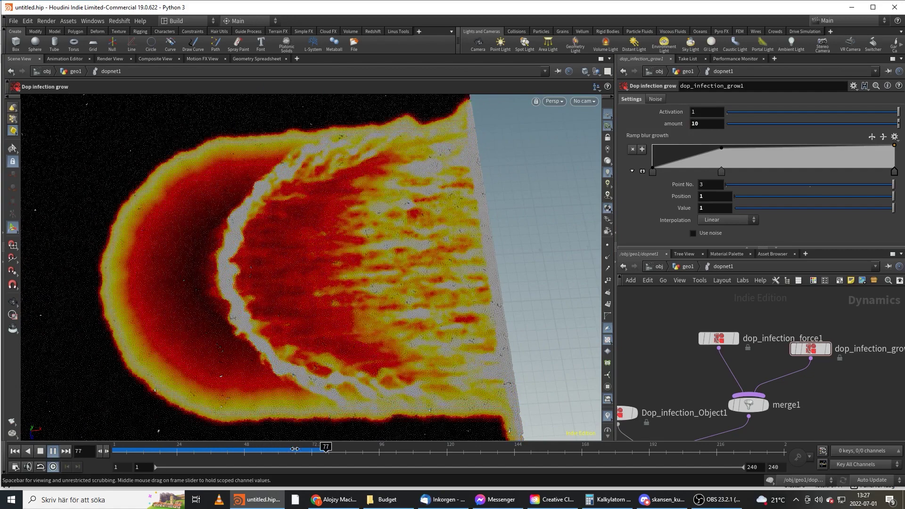
# Rewind the simulation, turn on noise for the grow node, then play the simulation and return to frame 1
pyautogui.moveTo(297, 449); pyautogui.dragTo(97, 453)
pyautogui.click(719, 340)
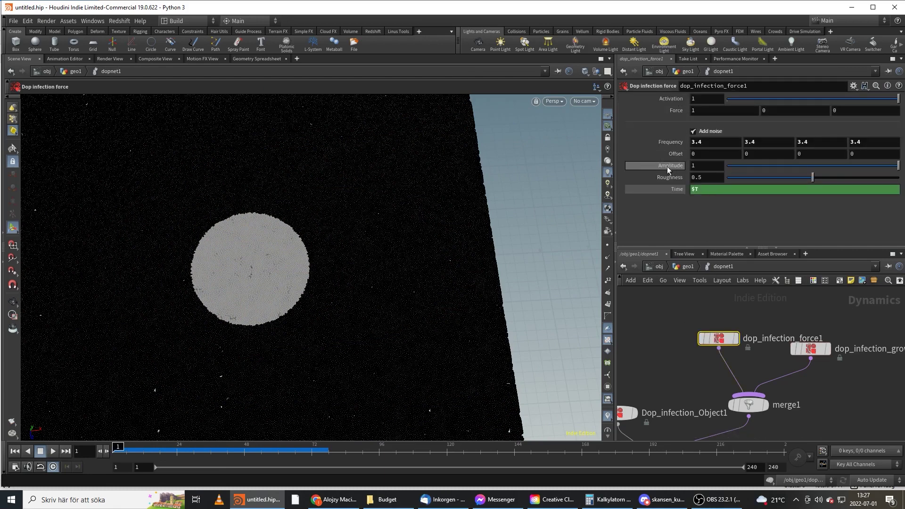
pyautogui.click(811, 349)
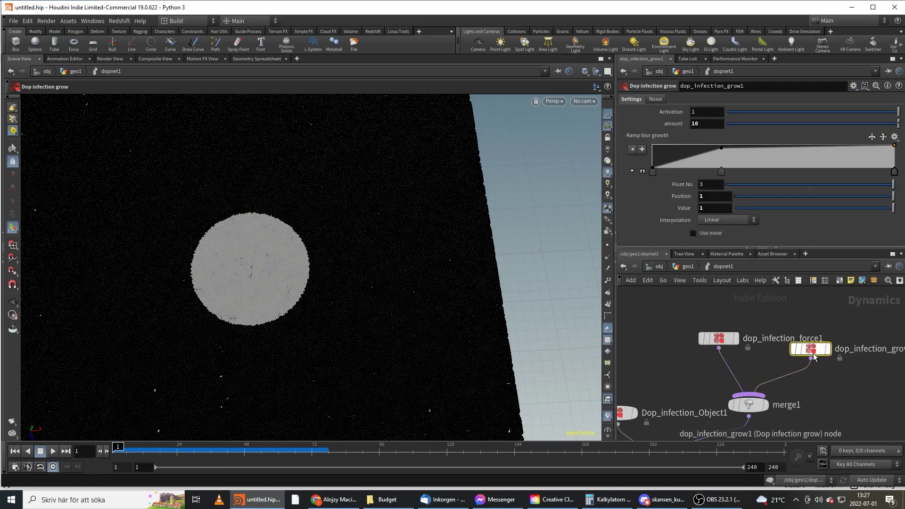
pyautogui.click(634, 99)
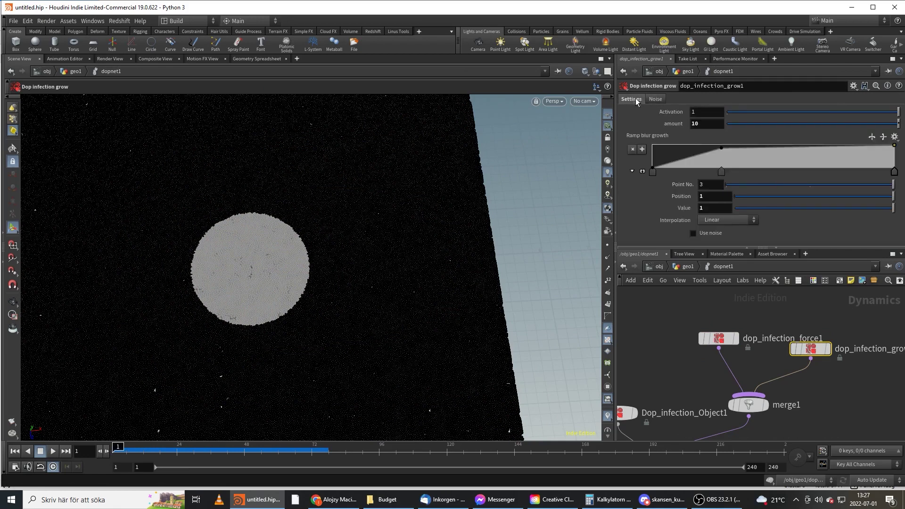
pyautogui.click(695, 233)
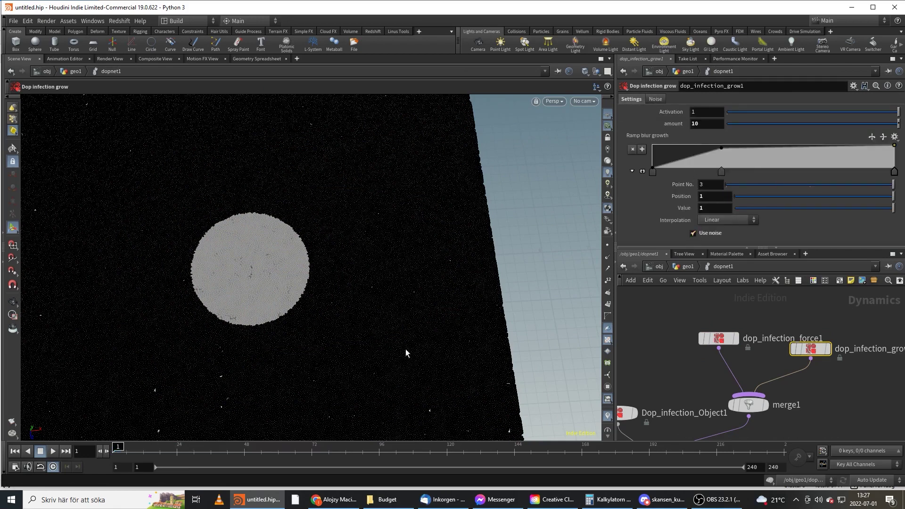
pyautogui.click(56, 452)
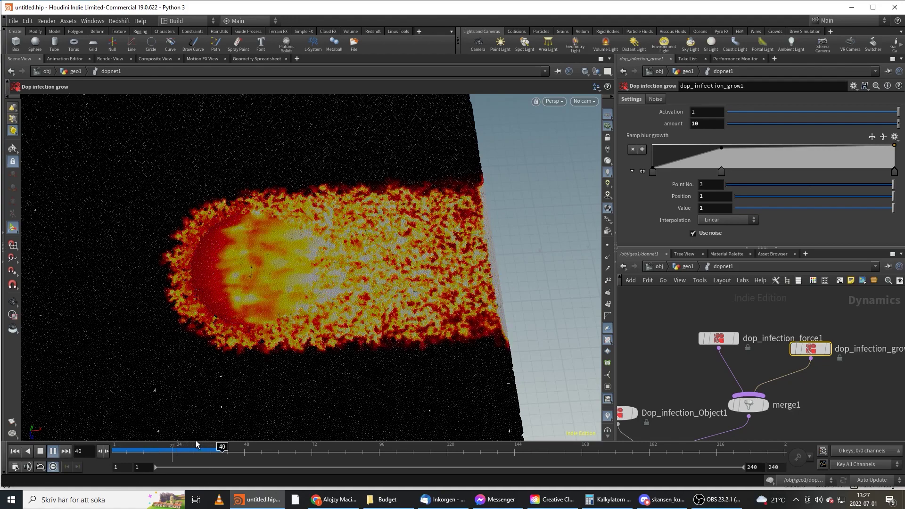
pyautogui.moveTo(185, 450); pyautogui.dragTo(71, 460)
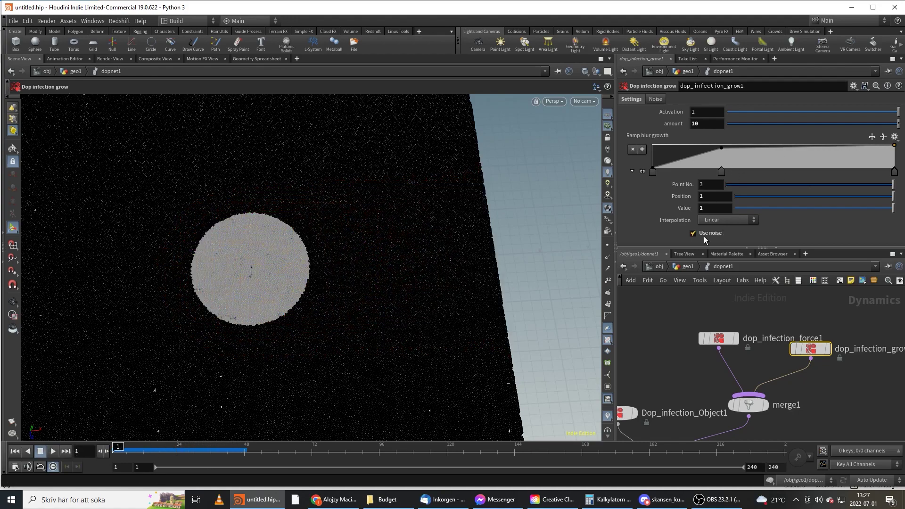
# Turn off the grow node's noise, bypass that node, and rearrange the grow and force nodes above merge1
pyautogui.moveTo(819, 351); pyautogui.dragTo(793, 340)
pyautogui.moveTo(838, 368); pyautogui.dragTo(787, 380, button='middle')
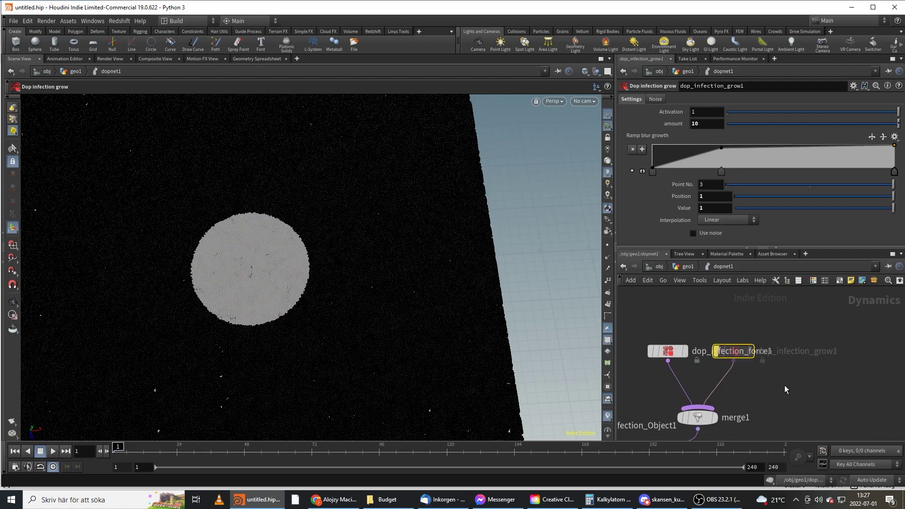
pyautogui.doubleClick(682, 358)
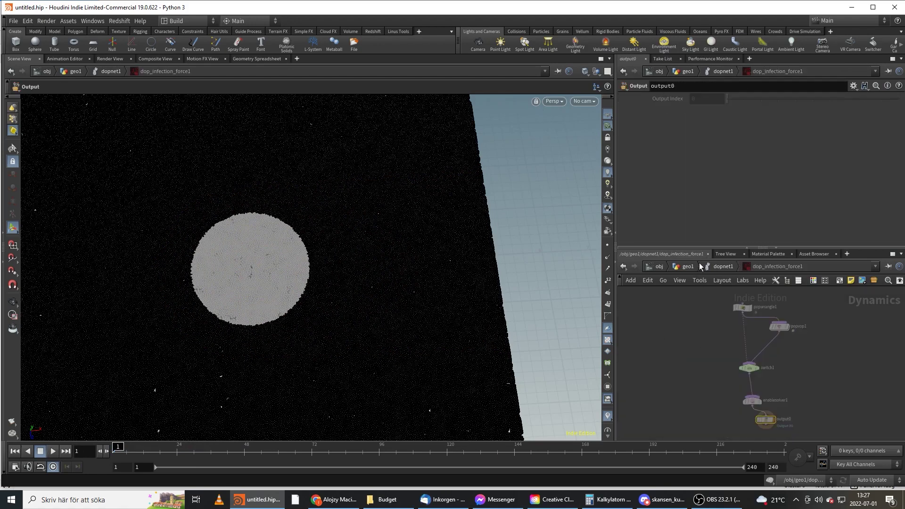
pyautogui.click(720, 267)
# Add a Dop infection spread out node beside the grow node, connect it to merge1, and play and rewind the simulation
pyautogui.press('Tab')
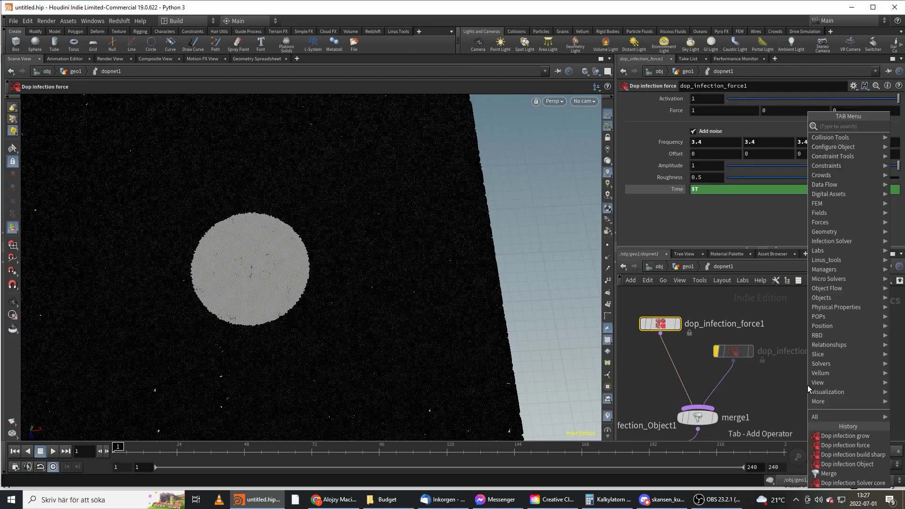
pyautogui.moveTo(810, 383)
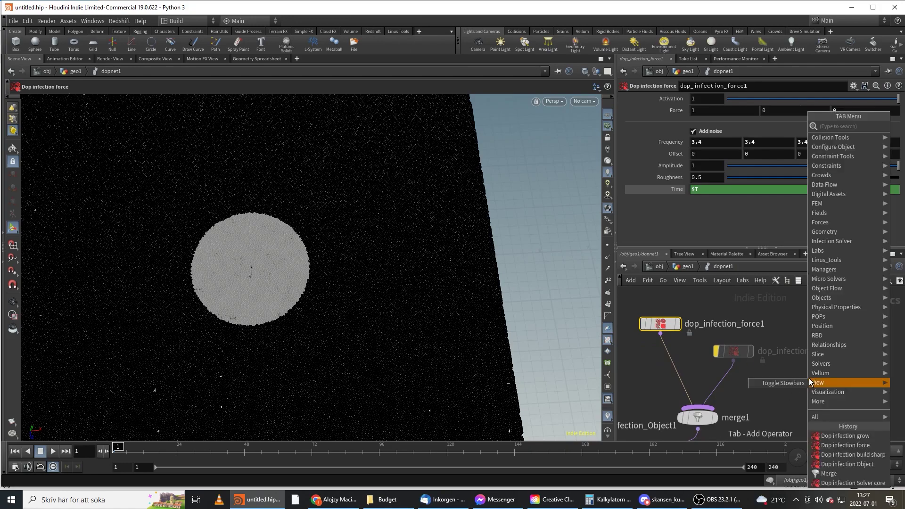
pyautogui.write('spr')
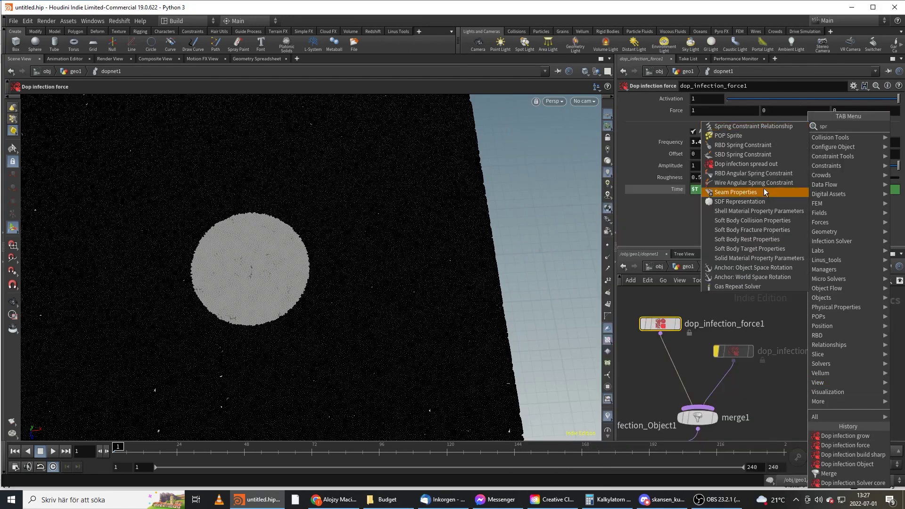
pyautogui.click(773, 175)
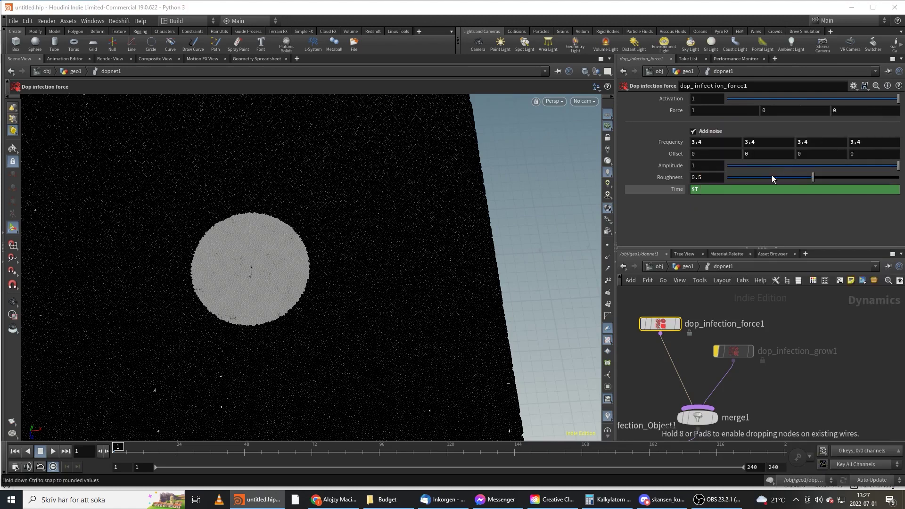
pyautogui.click(801, 343)
pyautogui.click(802, 354)
pyautogui.click(726, 409)
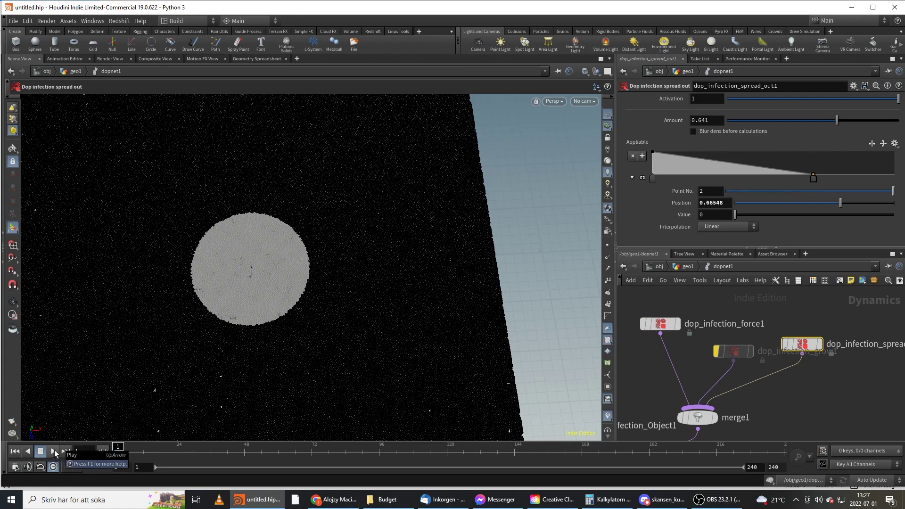
pyautogui.click(54, 452)
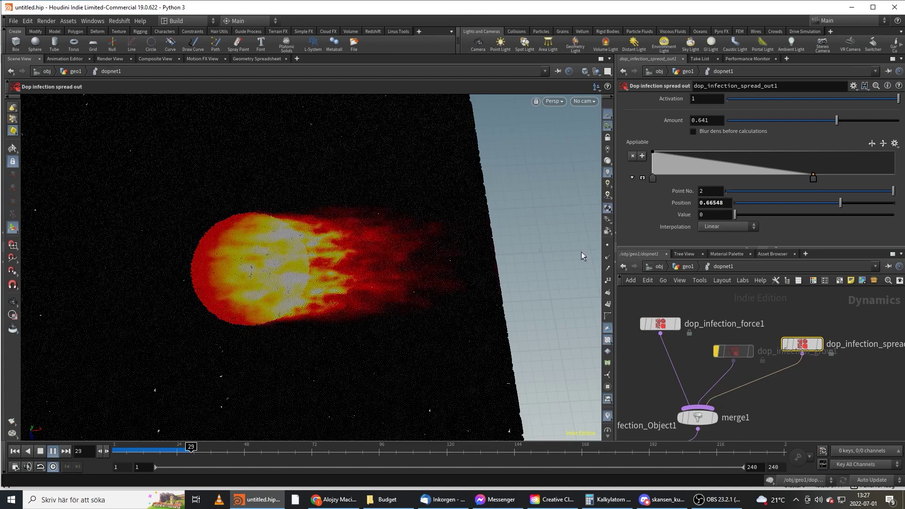
pyautogui.hotkey('ctrl', 'Up')
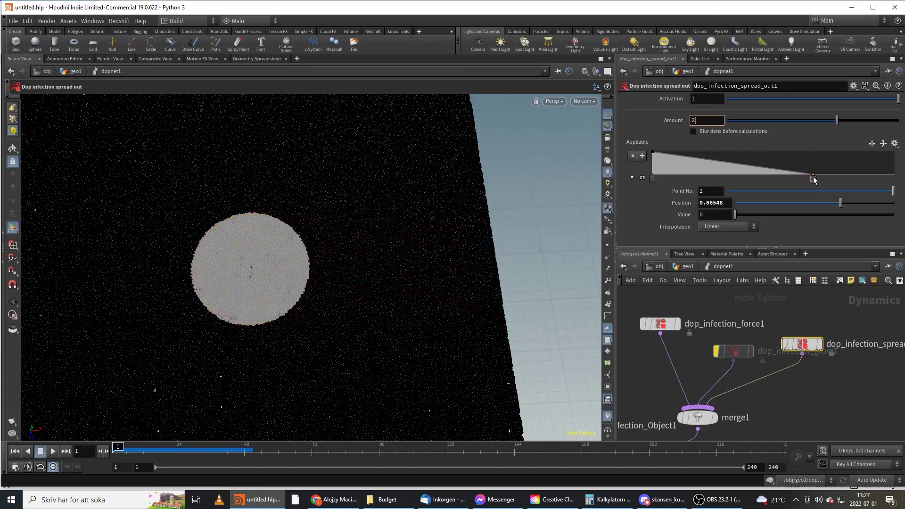
# Set the spread out amount to 2, make its Appliable ramp rise from 0 to 1, and play and rewind the simulation
pyautogui.moveTo(814, 179); pyautogui.dragTo(898, 150)
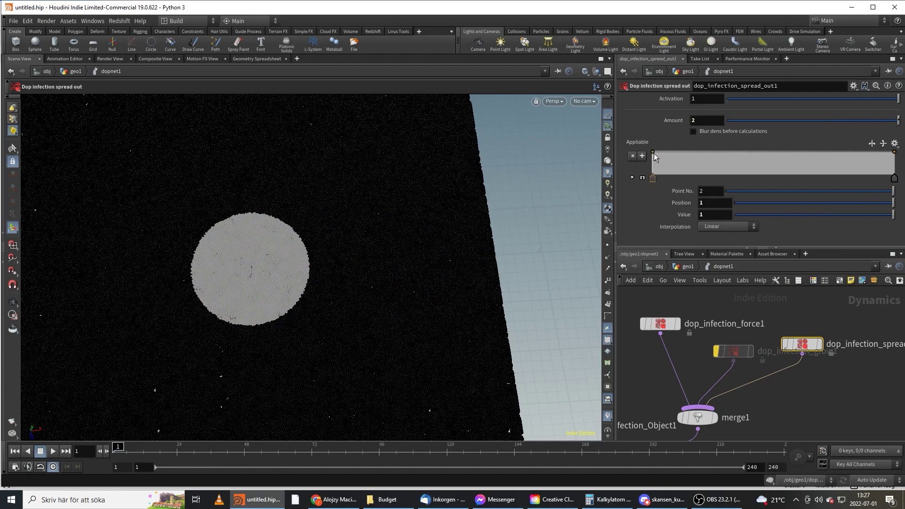
pyautogui.moveTo(653, 152); pyautogui.dragTo(653, 178)
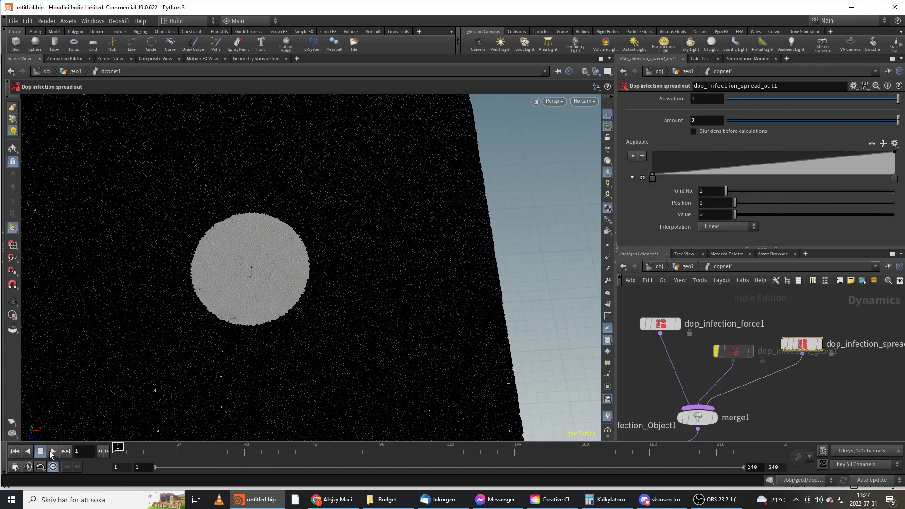
pyautogui.click(52, 451)
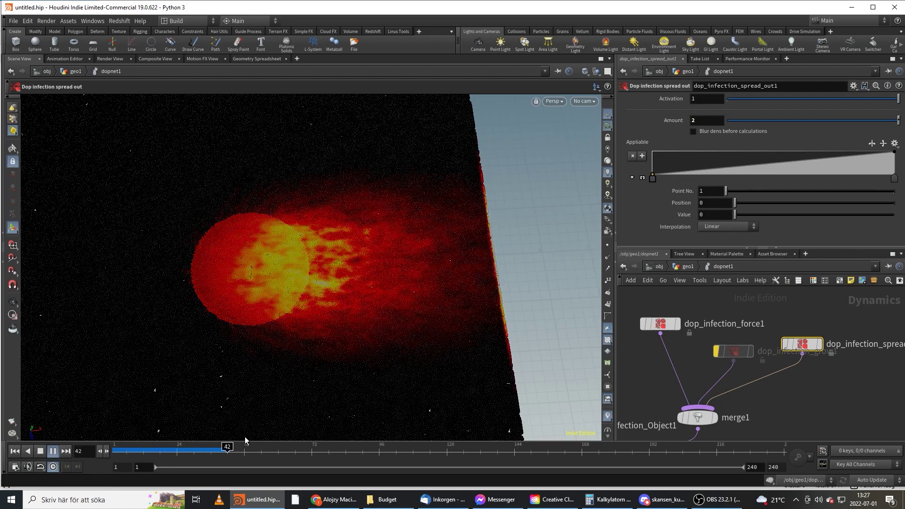
pyautogui.hotkey('ctrl', 'Left')
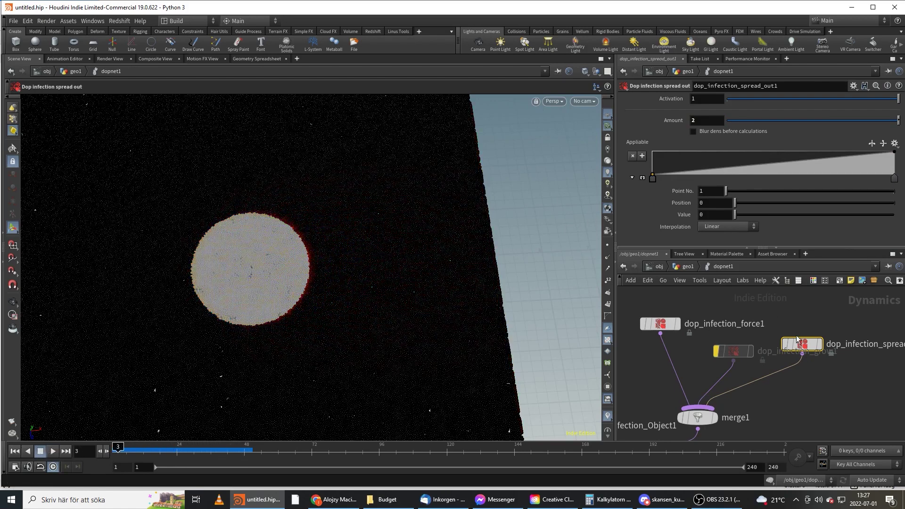
# Bypass the force node, play the simulation with only the spread out node active, and return to frame 1
pyautogui.click(663, 324)
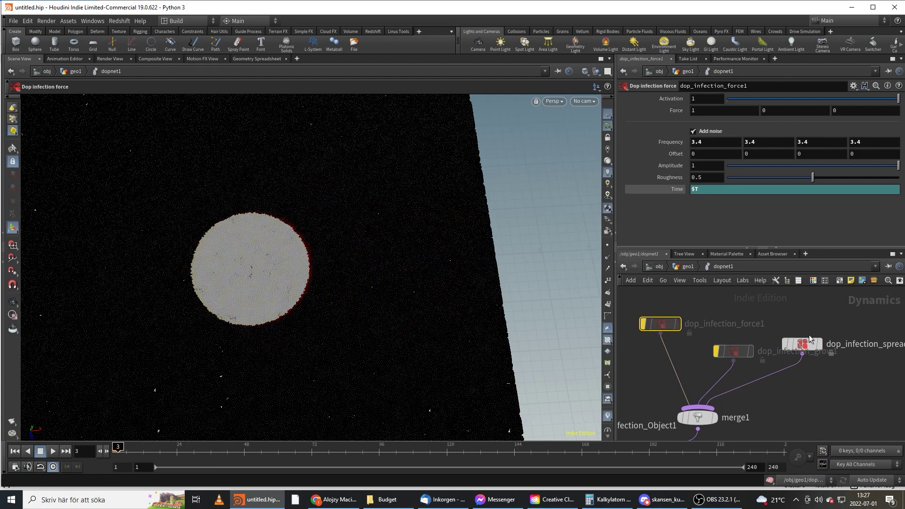
pyautogui.click(53, 451)
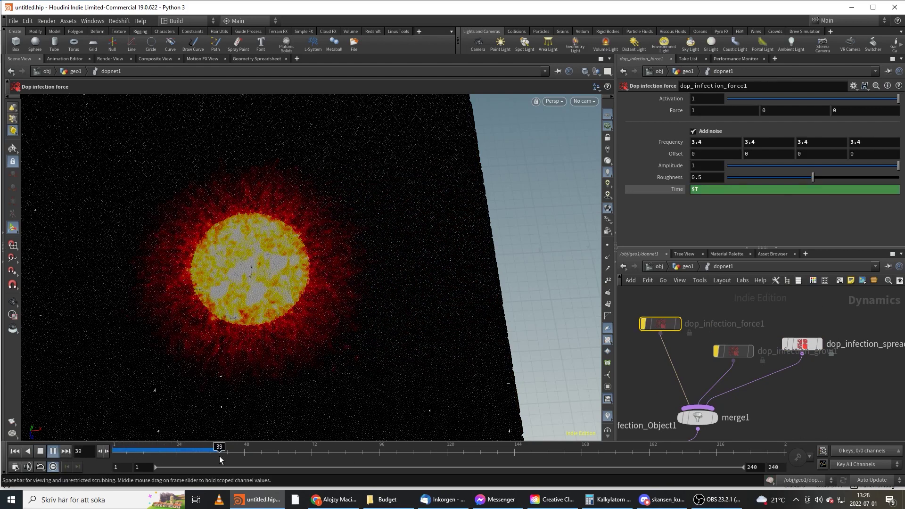
pyautogui.click(205, 447)
pyautogui.moveTo(798, 339); pyautogui.dragTo(798, 345)
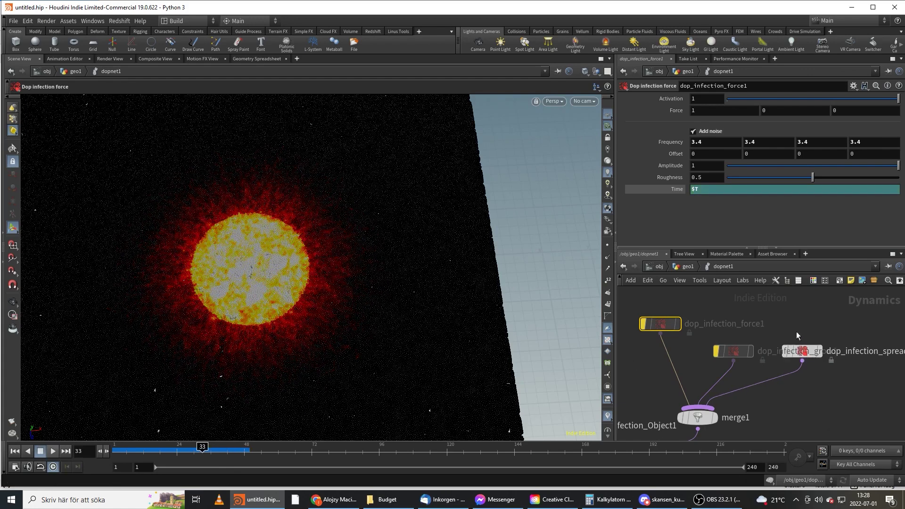
pyautogui.click(808, 355)
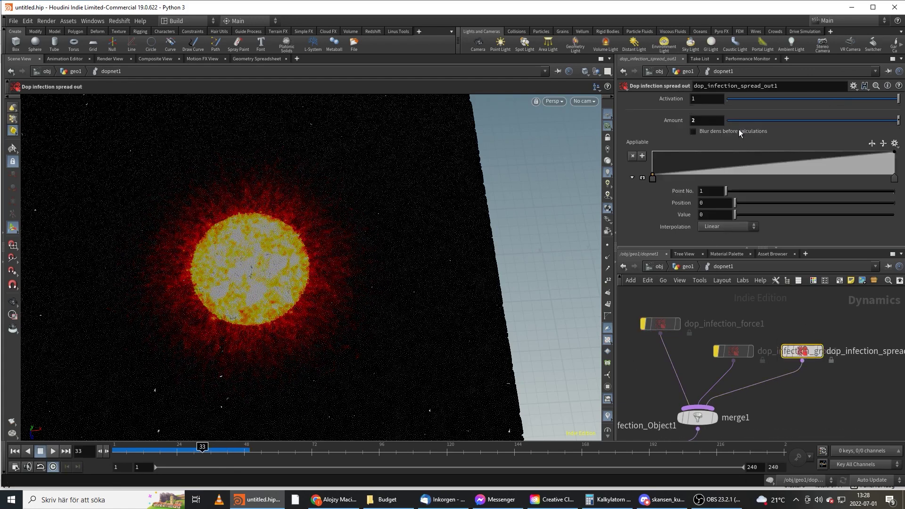
pyautogui.moveTo(167, 458); pyautogui.dragTo(100, 451)
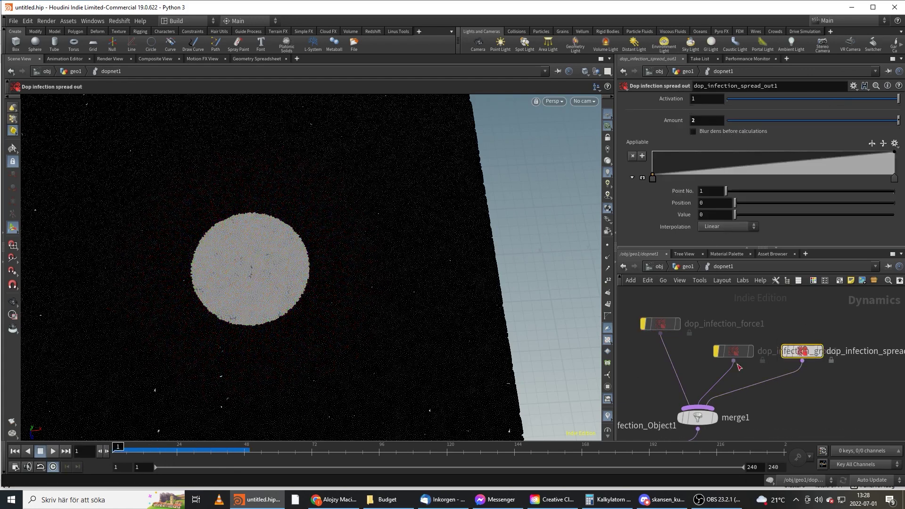
# Set the solver core's Dissipation Amount to 0, then play the simulation and return to frame 1
pyautogui.moveTo(706, 412); pyautogui.dragTo(748, 372, button='middle')
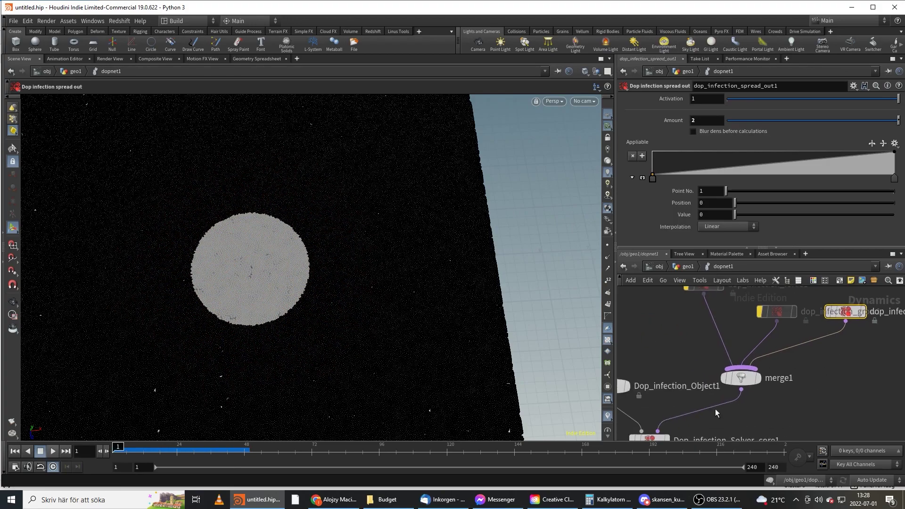
pyautogui.scroll(3, 271, 261)
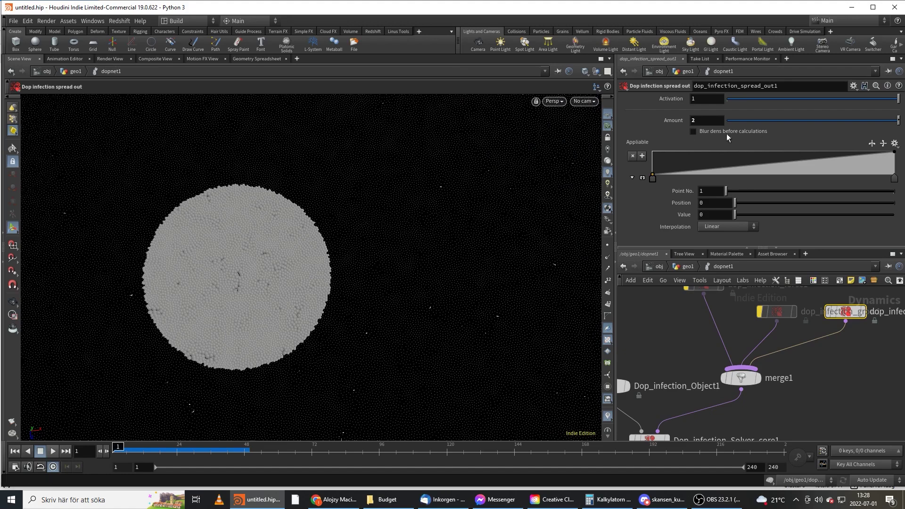
pyautogui.moveTo(662, 390); pyautogui.dragTo(684, 363, button='middle')
pyautogui.click(671, 413)
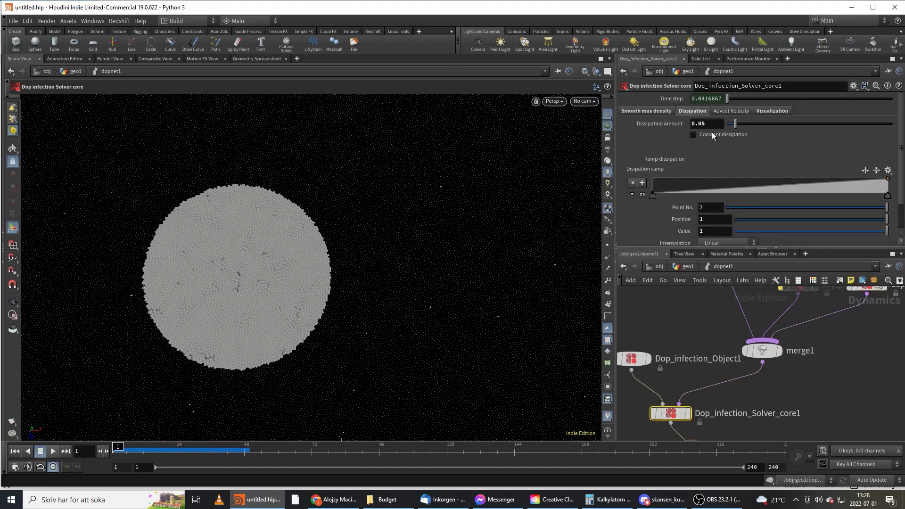
pyautogui.keyDown('ctrl'); pyautogui.middleClick(636, 124); pyautogui.keyUp('ctrl')
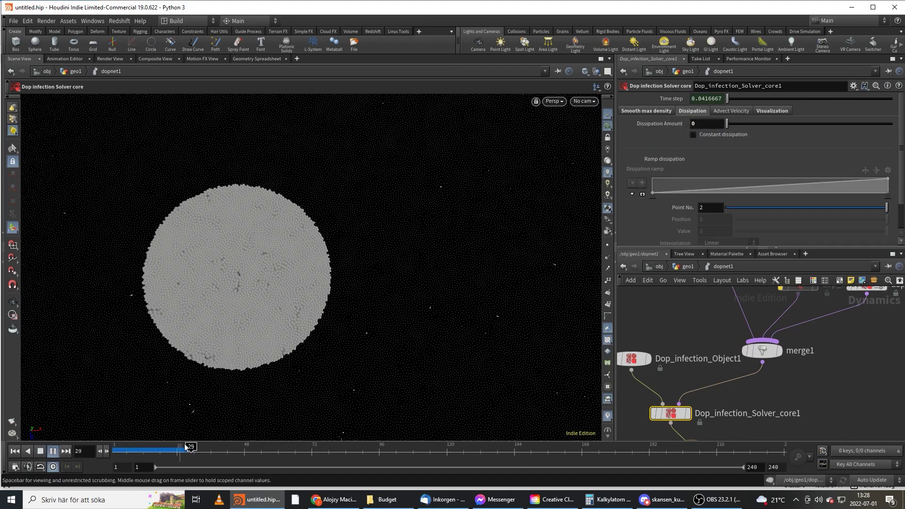
pyautogui.hotkey('ctrl', 'Up')
# Enable Blur dens before calculations on the spread out node, then play, scrub and rewind the simulation
pyautogui.moveTo(866, 291); pyautogui.dragTo(803, 351, button='middle')
pyautogui.click(803, 349)
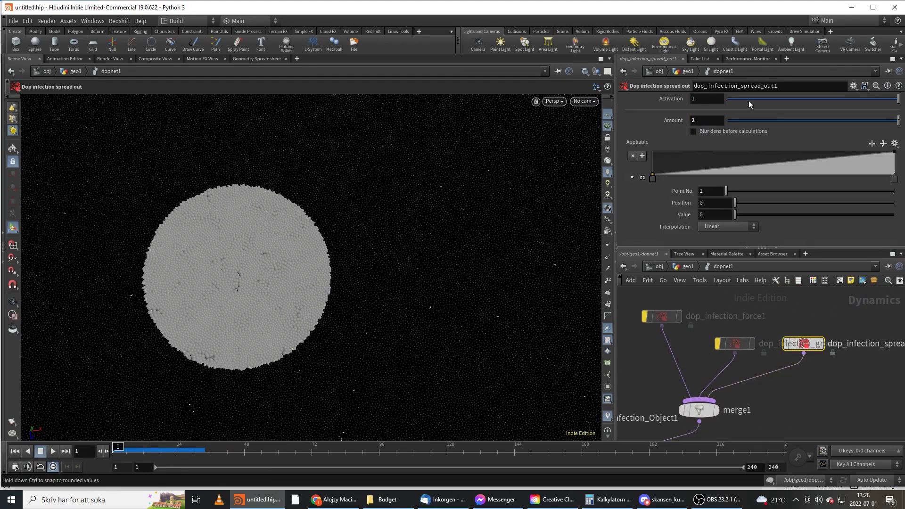
pyautogui.click(708, 131)
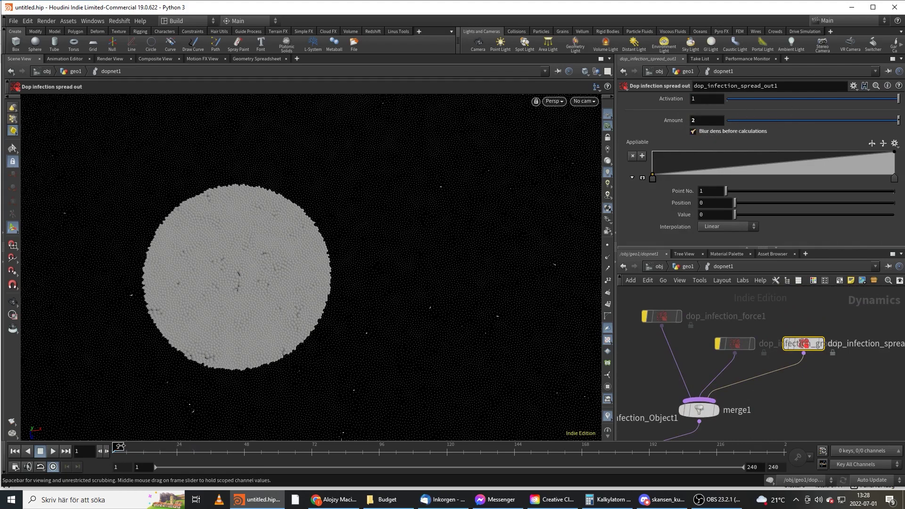
pyautogui.click(49, 451)
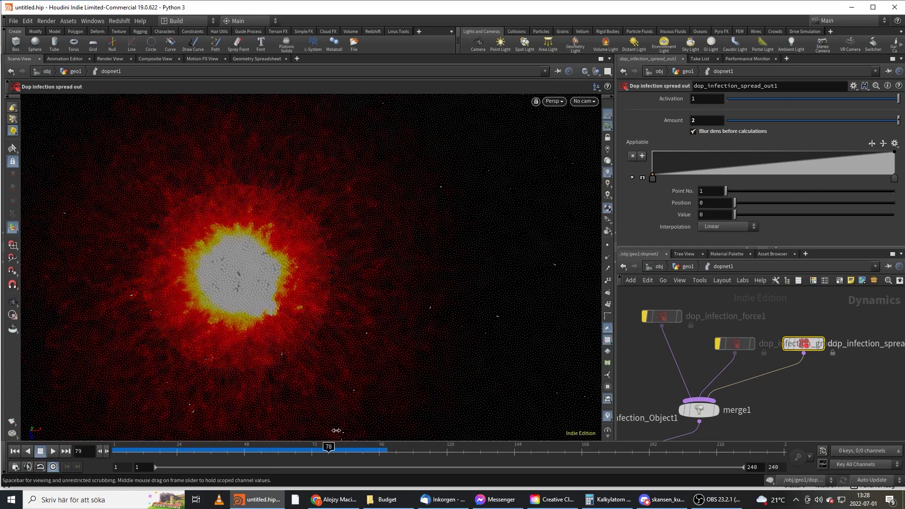
pyautogui.click(126, 450)
pyautogui.moveTo(114, 430)
pyautogui.mouseDown()
pyautogui.moveTo(299, 424)
pyautogui.moveTo(211, 423)
pyautogui.moveTo(337, 412)
pyautogui.moveTo(114, 417)
pyautogui.mouseUp()
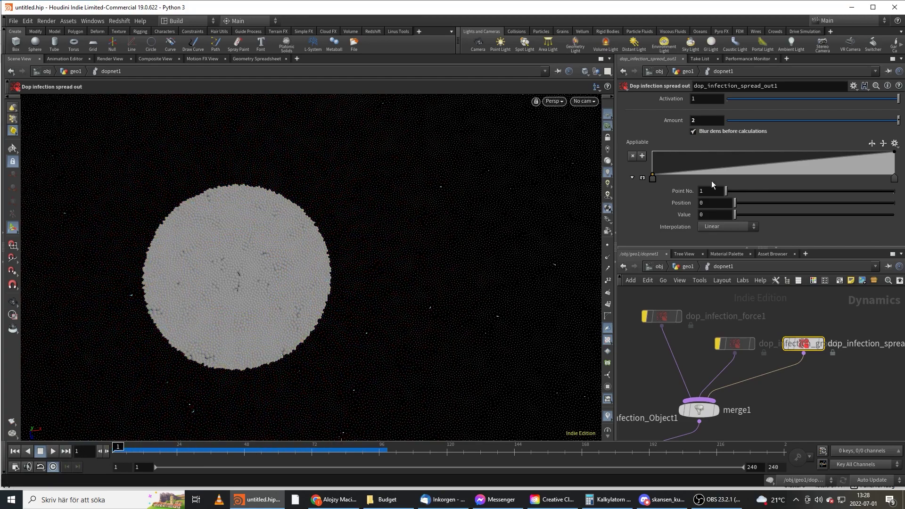
# Make the Appliable ramp fall from 1 to 0, test it in playback, and add a point with value 1 at position about 0.51
pyautogui.moveTo(654, 177); pyautogui.dragTo(645, 150)
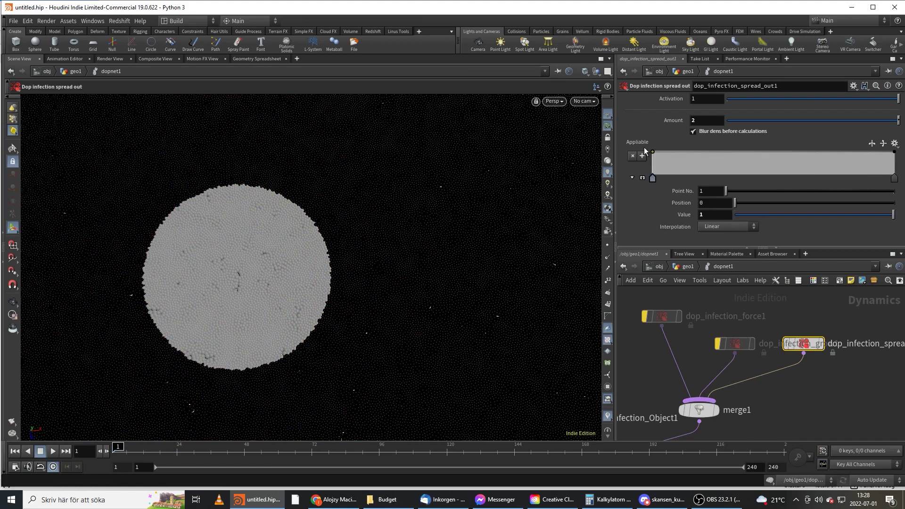
pyautogui.moveTo(891, 153); pyautogui.dragTo(896, 191)
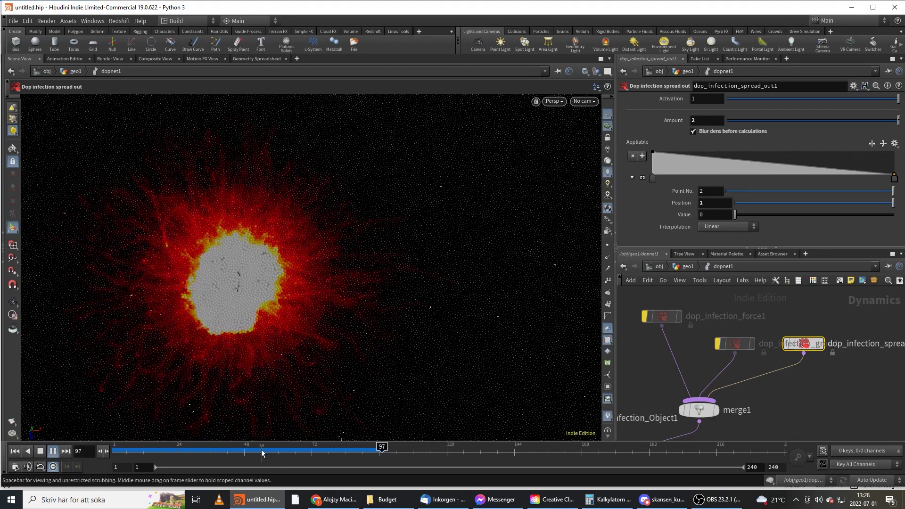
pyautogui.moveTo(262, 453); pyautogui.dragTo(113, 452)
pyautogui.moveTo(776, 158); pyautogui.dragTo(777, 149)
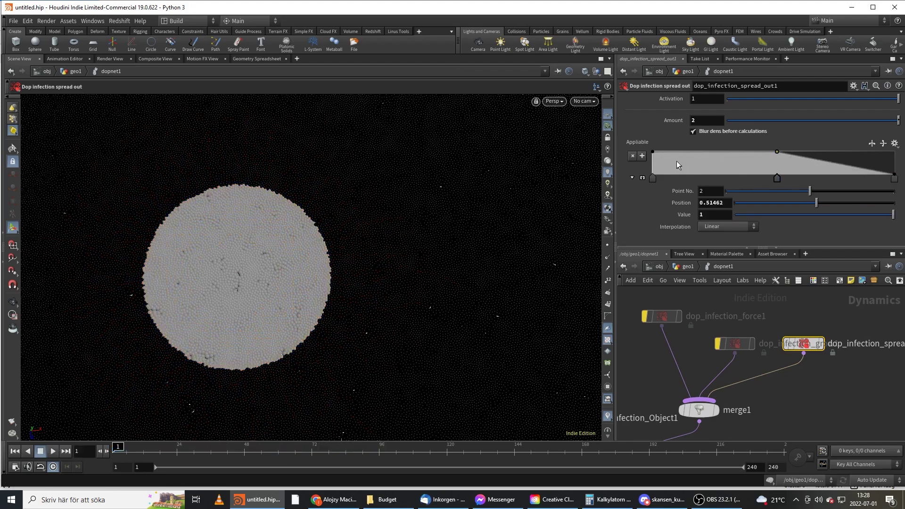
# Lower the Appliable ramp's first point to value 0, then play the simulation, scrub it and return to frame 1
pyautogui.moveTo(652, 155); pyautogui.dragTo(652, 176)
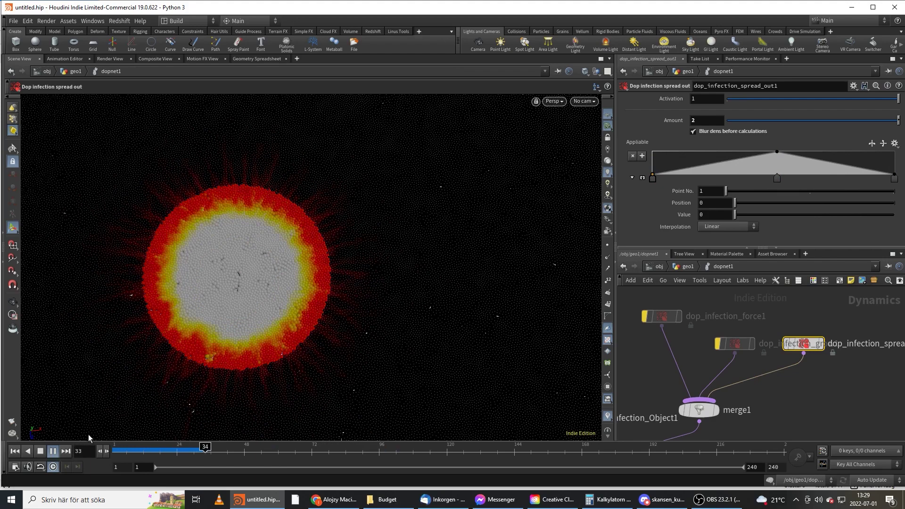
pyautogui.click(256, 452)
pyautogui.hotkey('ctrl', 'Up')
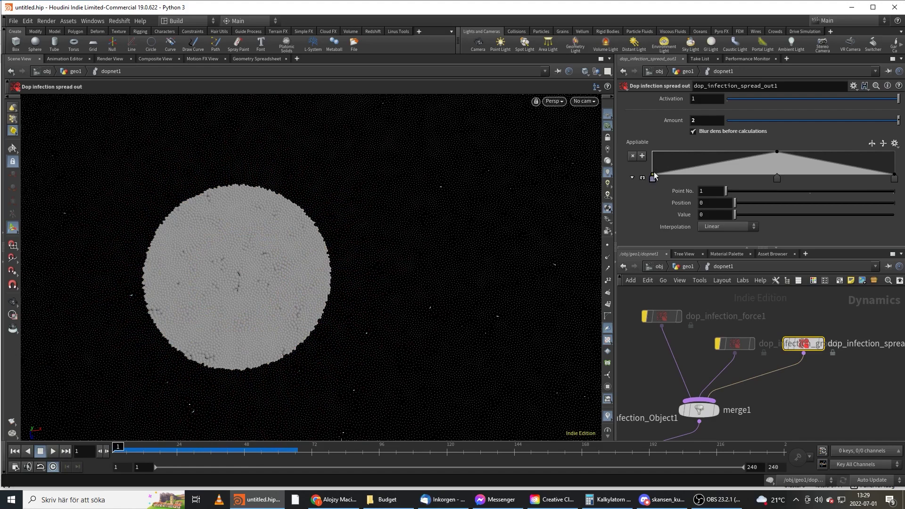
# Remove the Appliable ramp's middle point and make the ramp rise from 0 to 1, then play the simulation and rewind it
pyautogui.moveTo(655, 175); pyautogui.dragTo(642, 150)
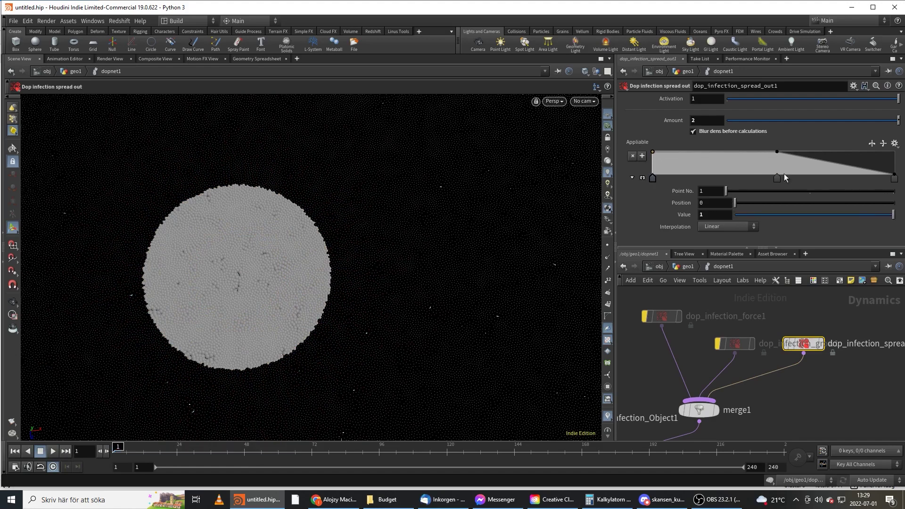
pyautogui.moveTo(777, 178); pyautogui.dragTo(778, 204)
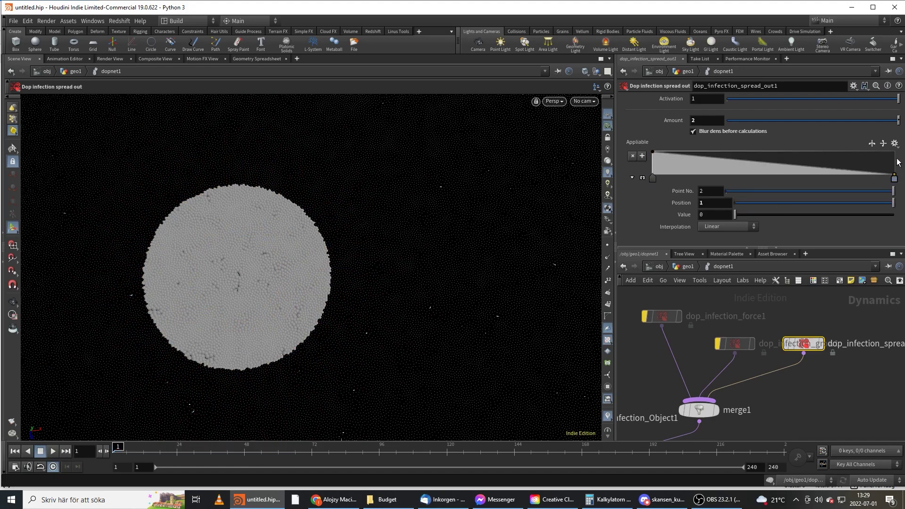
pyautogui.moveTo(895, 175); pyautogui.dragTo(898, 151)
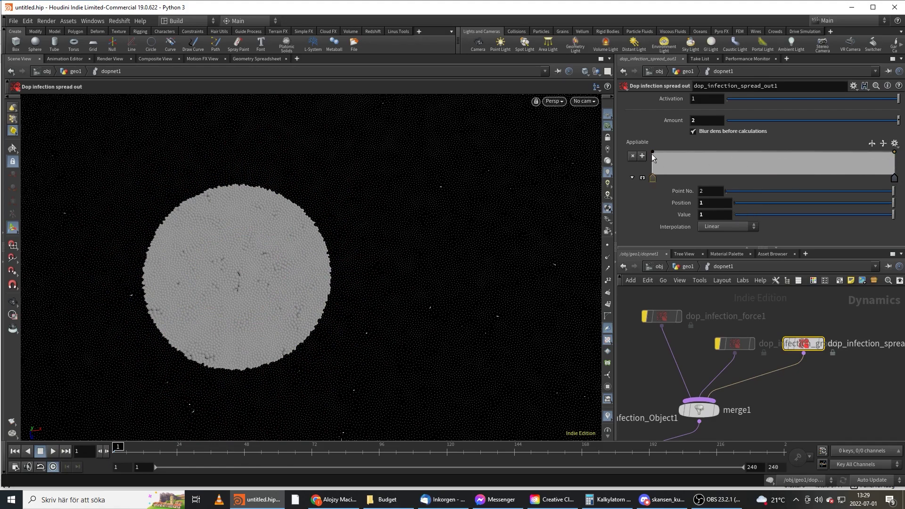
pyautogui.moveTo(652, 153); pyautogui.dragTo(647, 186)
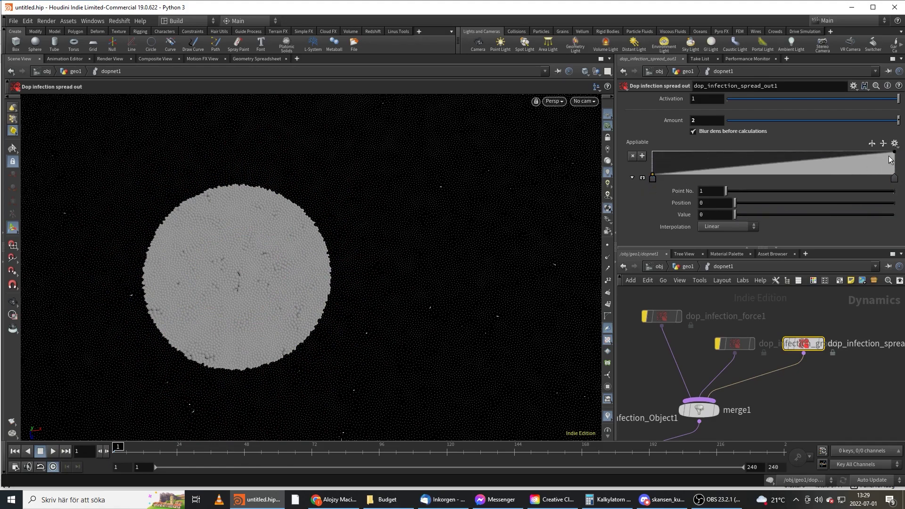
pyautogui.click(53, 451)
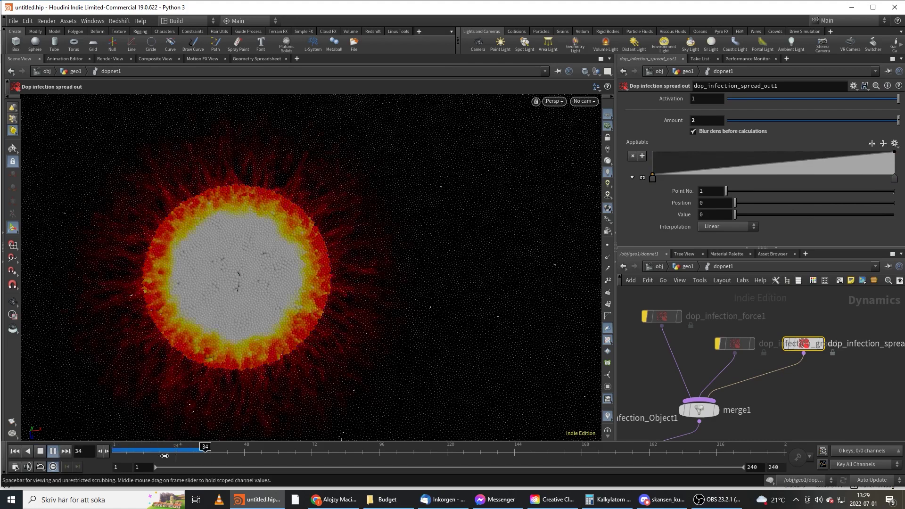
pyautogui.click(40, 452)
# Reactivate the grow node, play the simulation together with spread out, rewind to frame 1 and bypass the grow node again
pyautogui.click(748, 343)
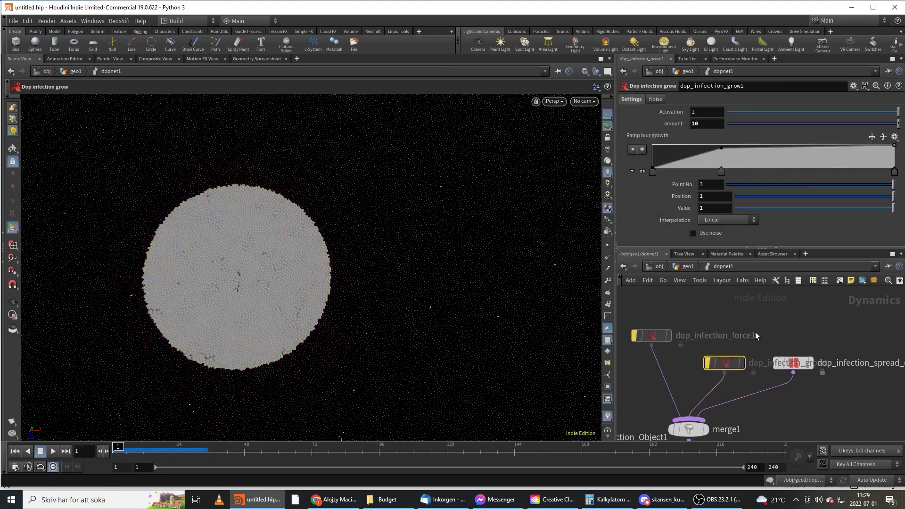
pyautogui.click(53, 453)
pyautogui.keyDown('alt'); pyautogui.moveTo(384, 252); pyautogui.dragTo(470, 258, button='middle'); pyautogui.keyUp('alt')
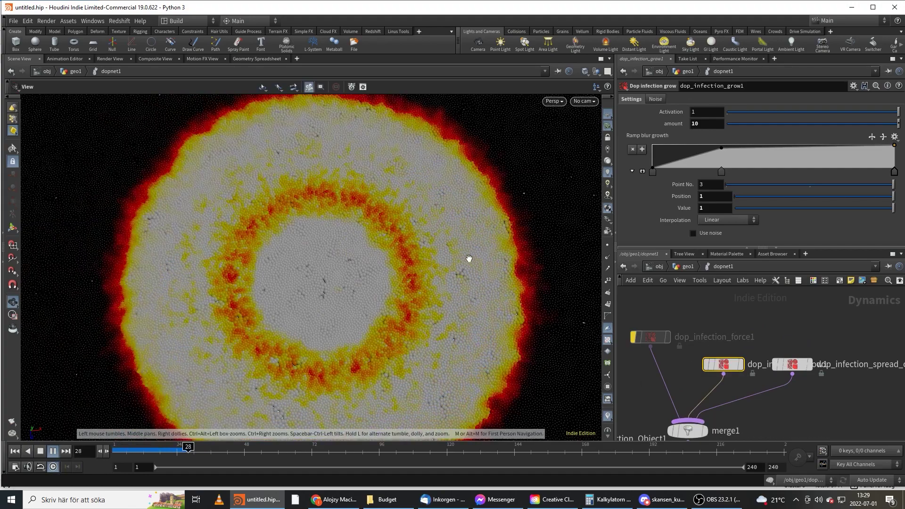
pyautogui.keyDown('alt'); pyautogui.moveTo(469, 258); pyautogui.dragTo(412, 282, button='right'); pyautogui.keyUp('alt')
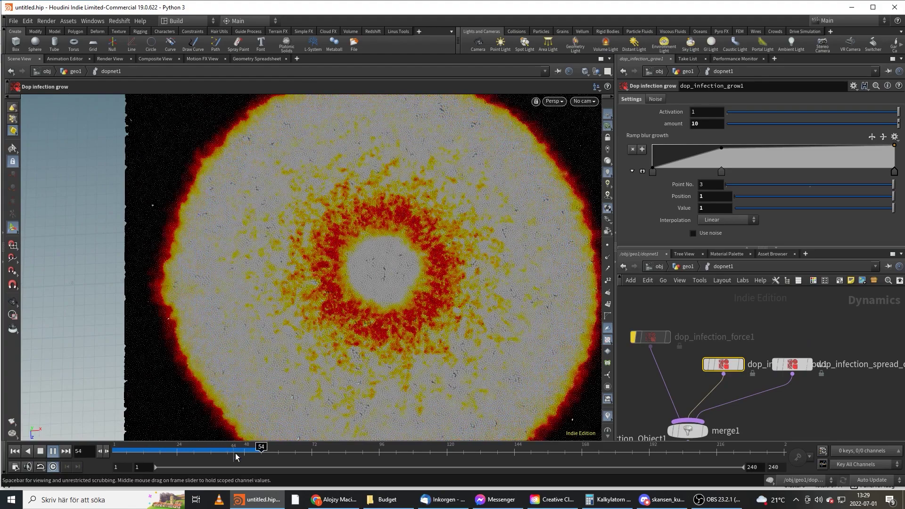
pyautogui.moveTo(235, 456); pyautogui.dragTo(133, 456)
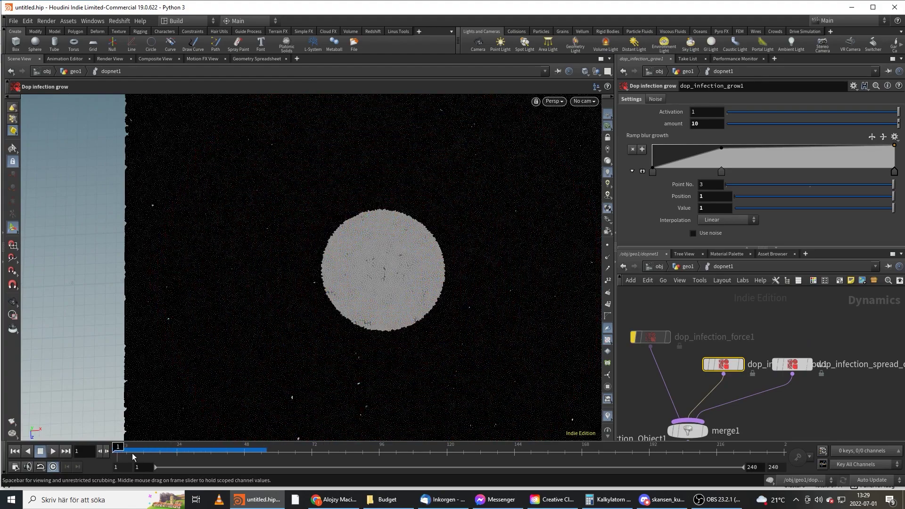
pyautogui.moveTo(716, 396); pyautogui.dragTo(674, 387, button='middle')
pyautogui.click(665, 356)
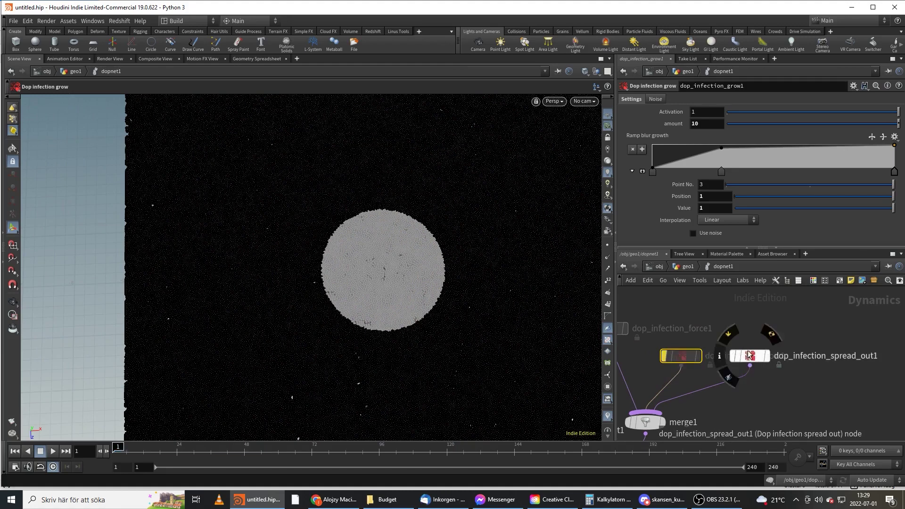
# Add a Dop infect drag node beside the spread out node and connect it to merge1
pyautogui.click(750, 355)
pyautogui.press('Tab')
pyautogui.moveTo(851, 174)
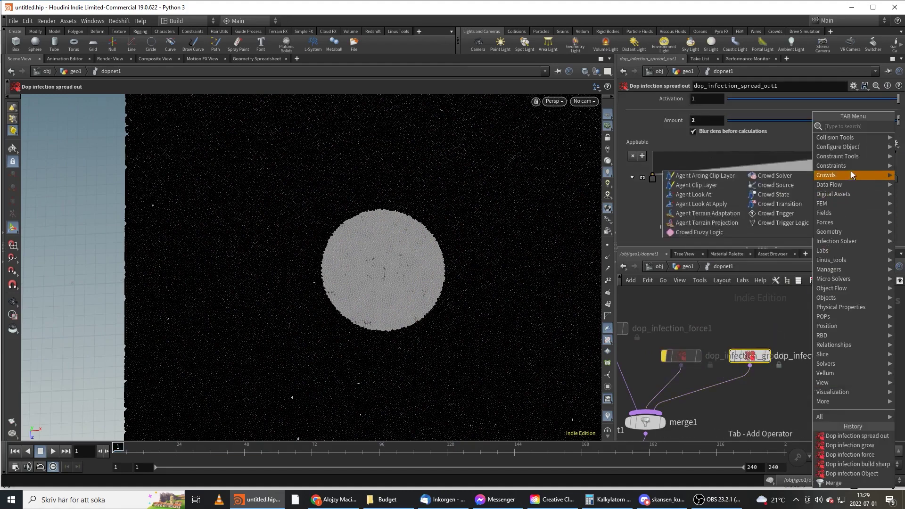
pyautogui.moveTo(854, 241)
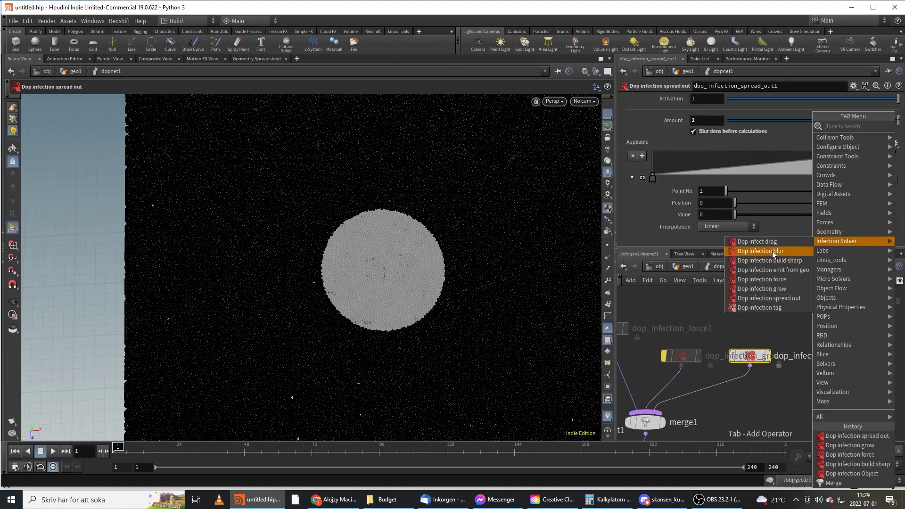
pyautogui.click(775, 242)
pyautogui.click(807, 385)
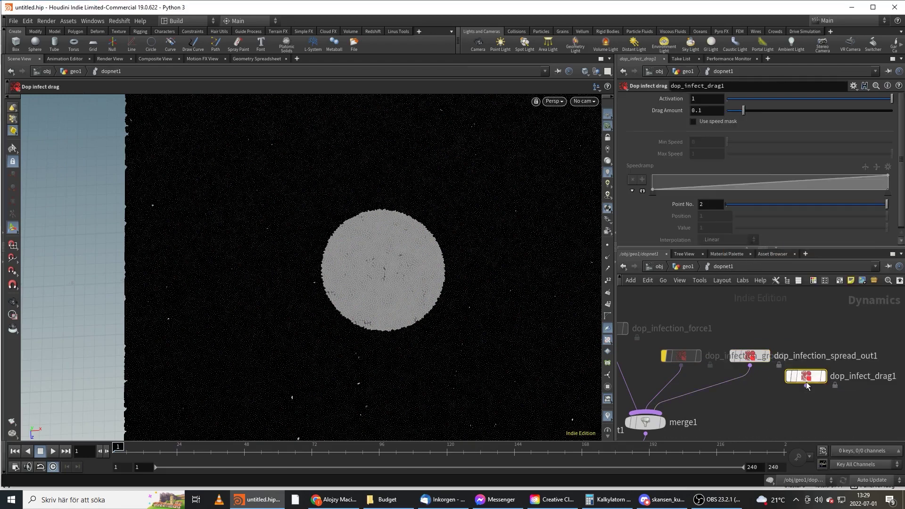
# Bypass the spread out node, place the grow node beside the force node, and reactivate the force node
pyautogui.click(750, 356)
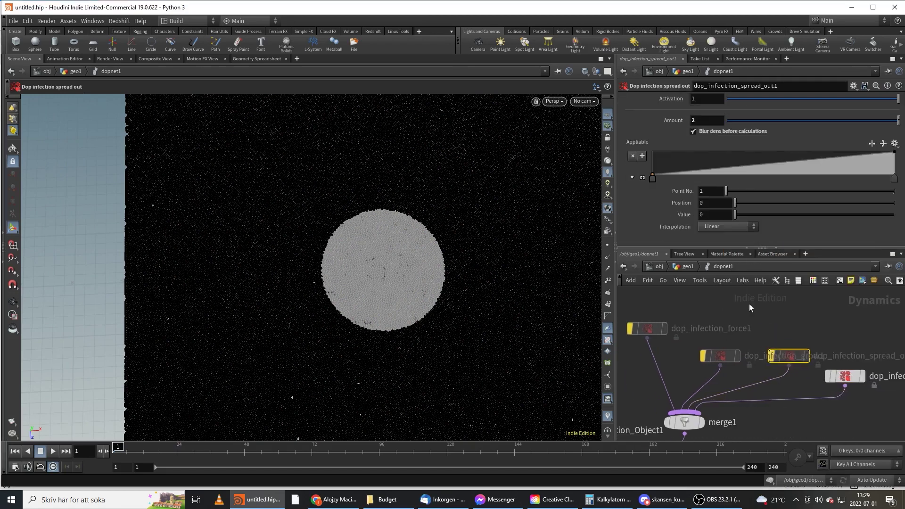
pyautogui.moveTo(721, 354); pyautogui.dragTo(726, 326)
pyautogui.click(644, 328)
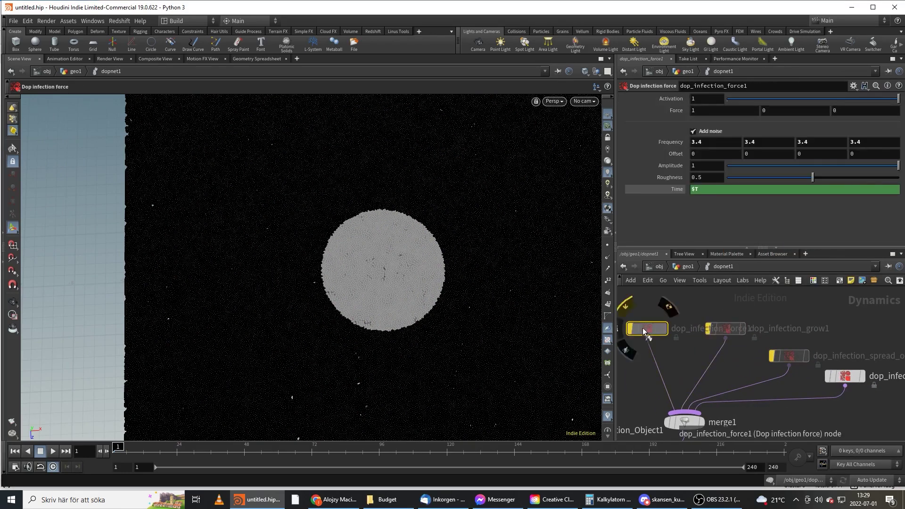
pyautogui.click(844, 380)
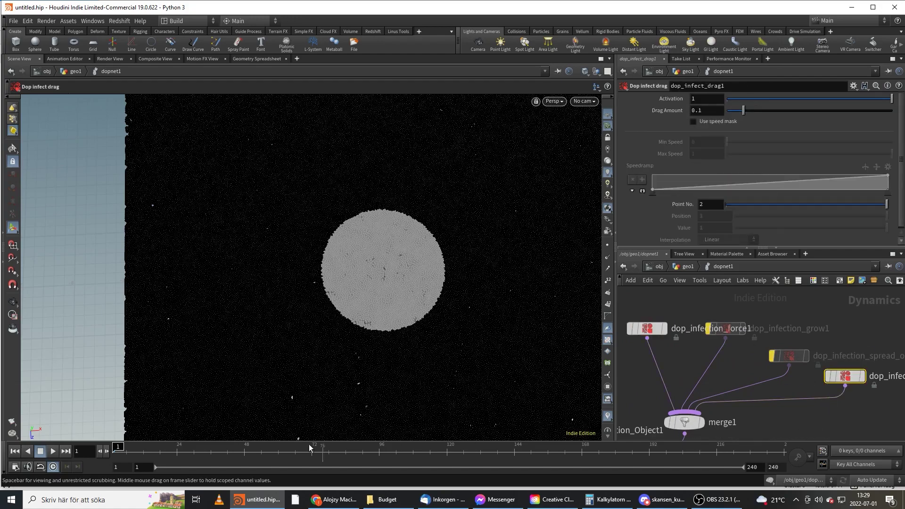
# Play the simulation with only the force and drag nodes active, then return to frame 1
pyautogui.click(56, 451)
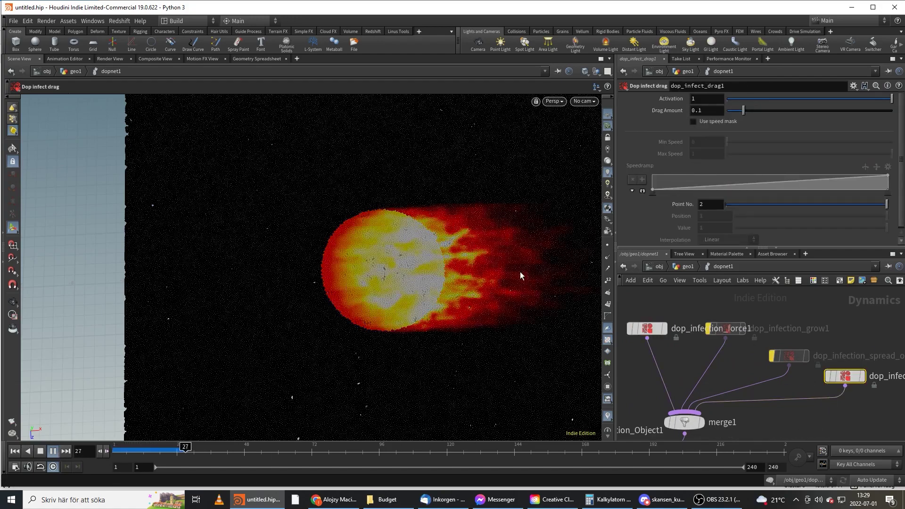
pyautogui.keyDown('alt'); pyautogui.moveTo(450, 285); pyautogui.dragTo(282, 308, button='middle'); pyautogui.keyUp('alt')
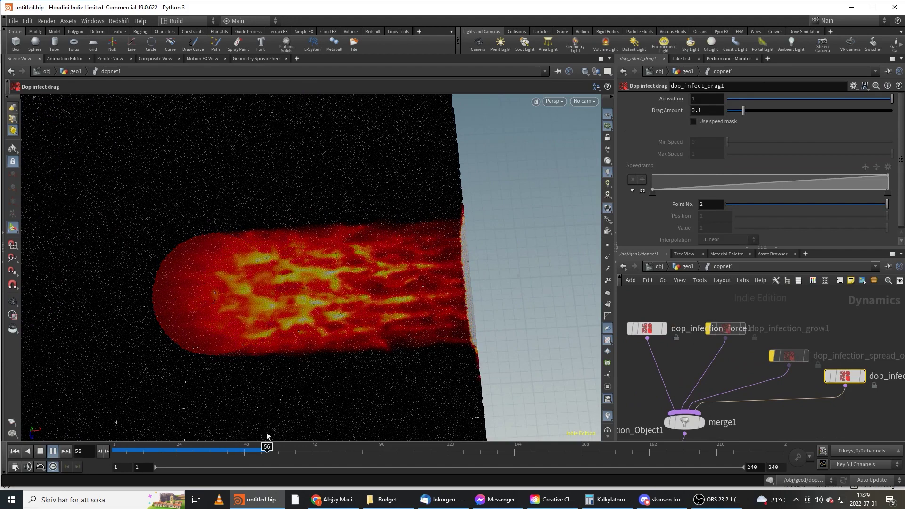
pyautogui.moveTo(254, 449); pyautogui.dragTo(113, 449)
# Set the drag node's Drag Amount to 1, then play the simulation and return to frame 1
pyautogui.doubleClick(715, 114)
pyautogui.write('1')
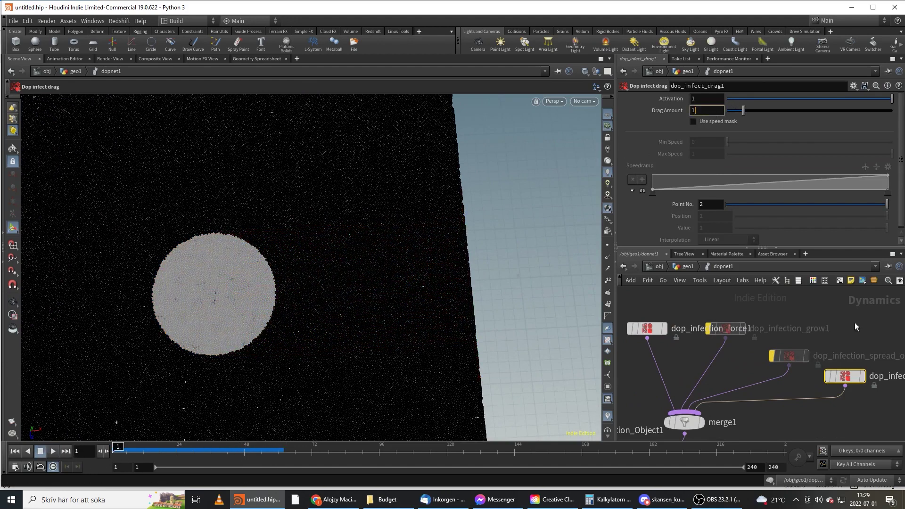
pyautogui.click(856, 322)
pyautogui.click(49, 456)
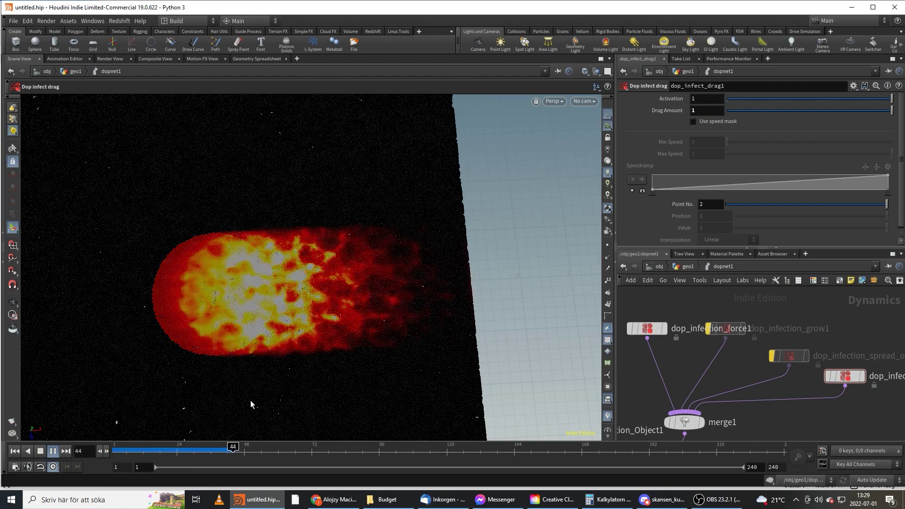
pyautogui.moveTo(242, 451); pyautogui.dragTo(111, 450)
# Enable Use speed mask on the drag node and bypass the node
pyautogui.moveTo(740, 367); pyautogui.dragTo(686, 387, button='middle')
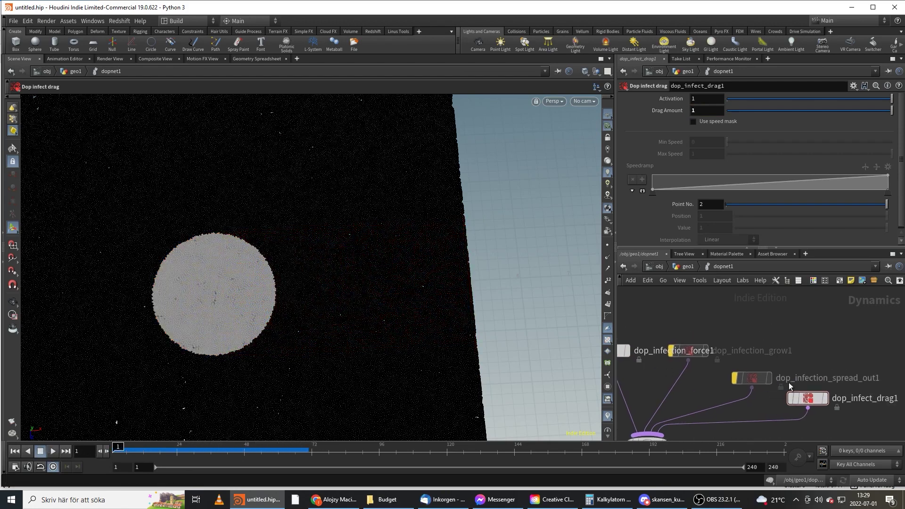
pyautogui.click(806, 389)
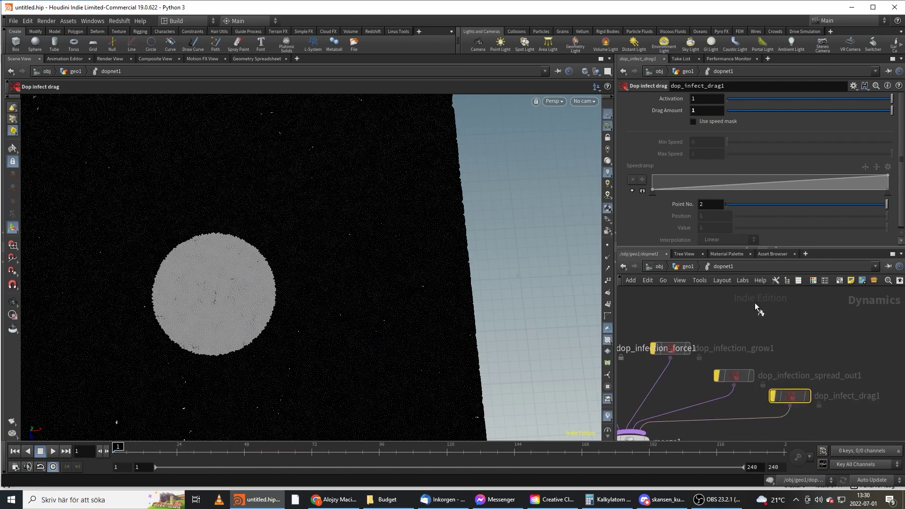
pyautogui.click(717, 122)
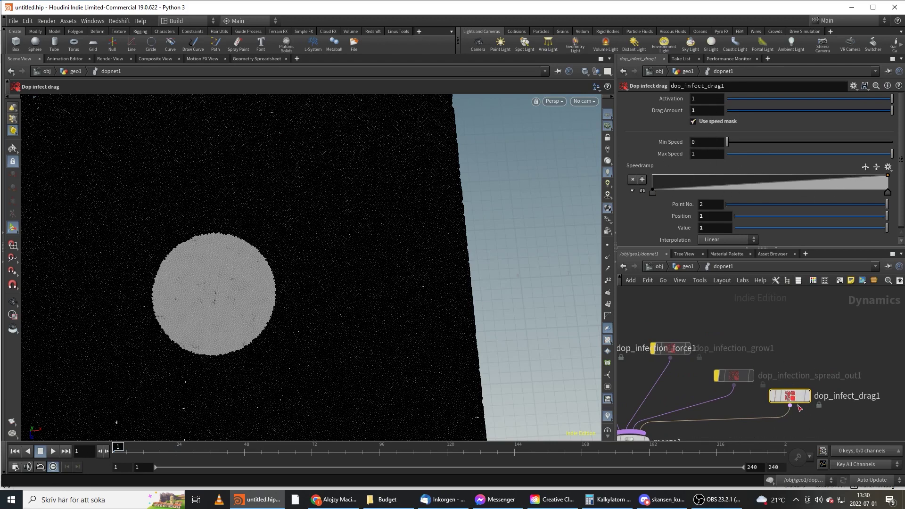
pyautogui.scroll(-1, 677, 210)
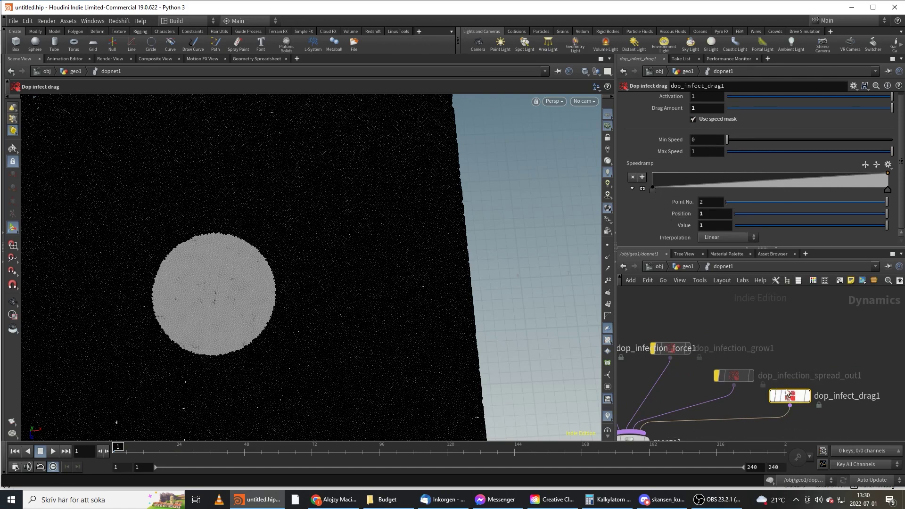
pyautogui.click(774, 396)
# Go up to the geo1 network and bypass attribwrangle1, which sets the initial density
pyautogui.moveTo(852, 432); pyautogui.dragTo(894, 394, button='middle')
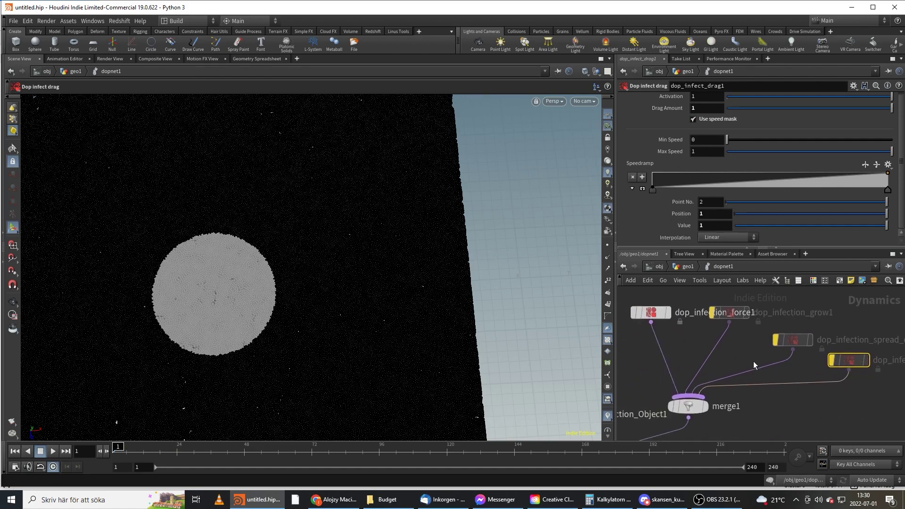
pyautogui.click(694, 267)
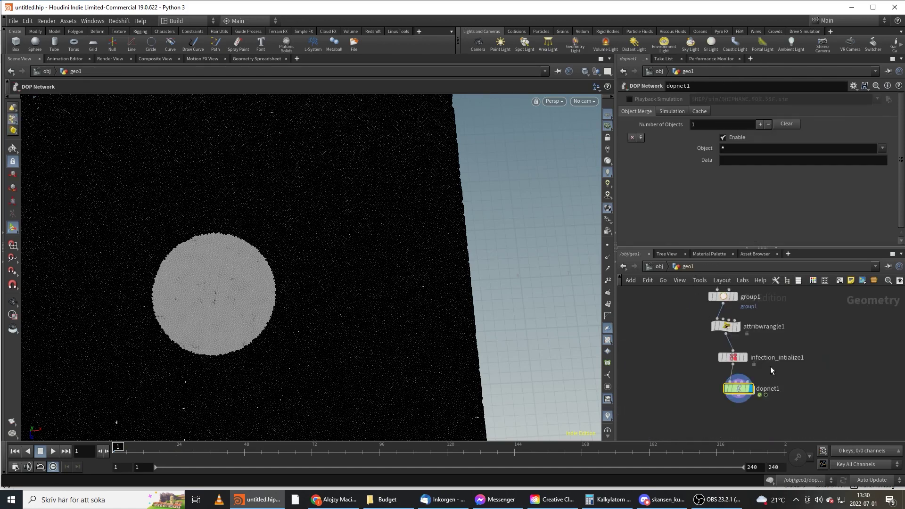
pyautogui.click(727, 327)
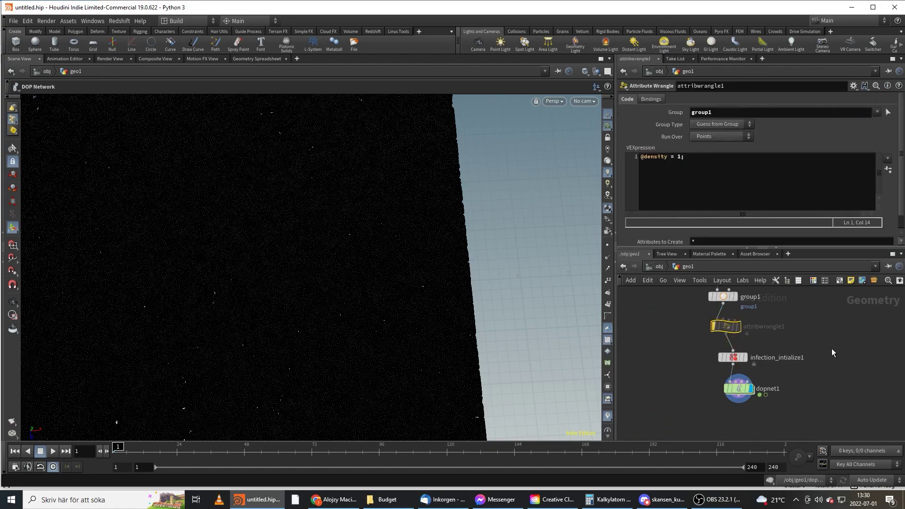
# Add a Sphere node beside the infection_intialize1 node in geo1
pyautogui.press('Tab')
pyautogui.write('spher')
pyautogui.press('Return')
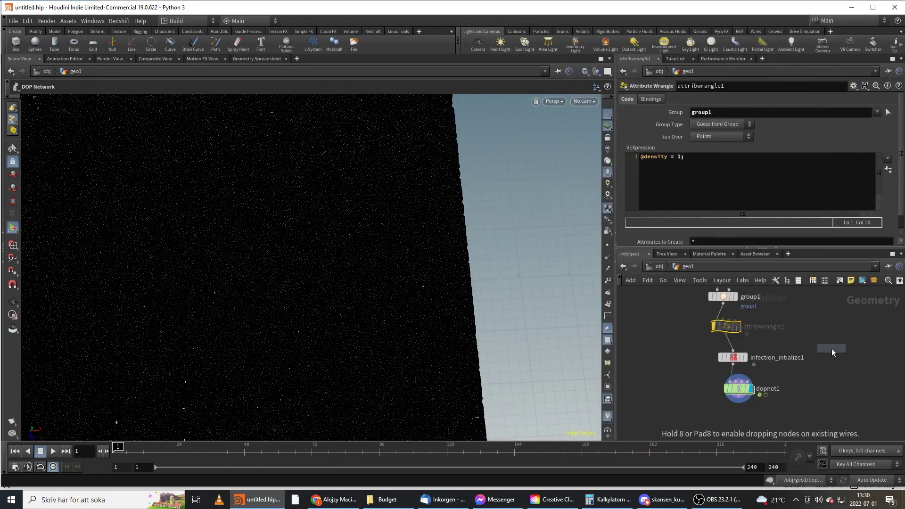
pyautogui.click(832, 349)
# Turn on the sphere's template display and examine its size and position against the point grid from an angled view
pyautogui.scroll(-5, 338, 278)
pyautogui.scroll(2, 829, 340)
pyautogui.moveTo(817, 344)
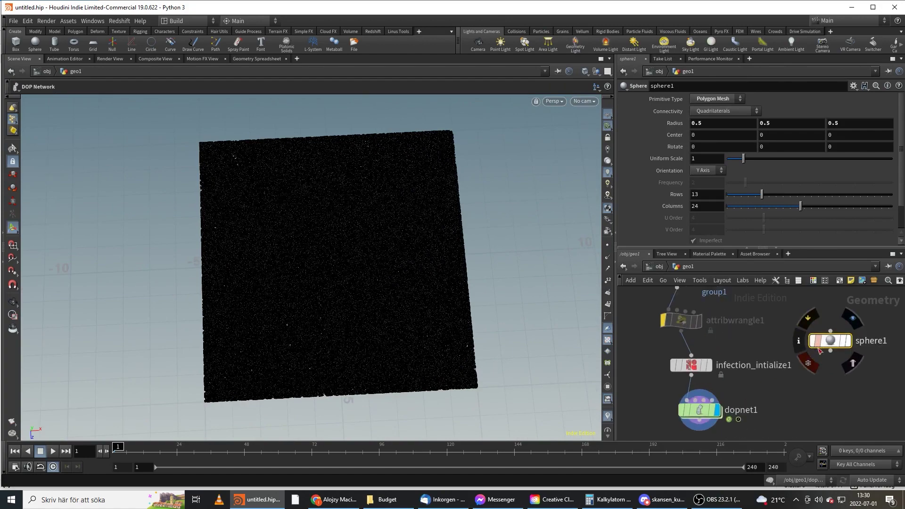
pyautogui.click(844, 343)
pyautogui.keyDown('alt'); pyautogui.moveTo(358, 271); pyautogui.dragTo(380, 244); pyautogui.keyUp('alt')
pyautogui.keyDown('alt'); pyautogui.moveTo(380, 244); pyautogui.dragTo(318, 274, button='right'); pyautogui.keyUp('alt')
pyautogui.keyDown('alt'); pyautogui.moveTo(319, 273); pyautogui.dragTo(384, 218); pyautogui.keyUp('alt')
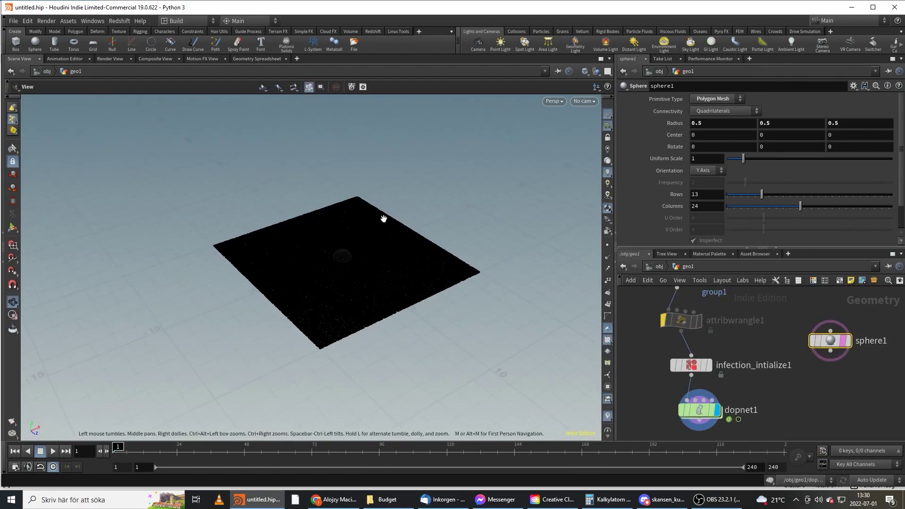
pyautogui.keyDown('alt'); pyautogui.moveTo(406, 256); pyautogui.dragTo(360, 261, button='right'); pyautogui.keyUp('alt')
pyautogui.keyDown('alt'); pyautogui.moveTo(360, 261); pyautogui.dragTo(439, 231); pyautogui.keyUp('alt')
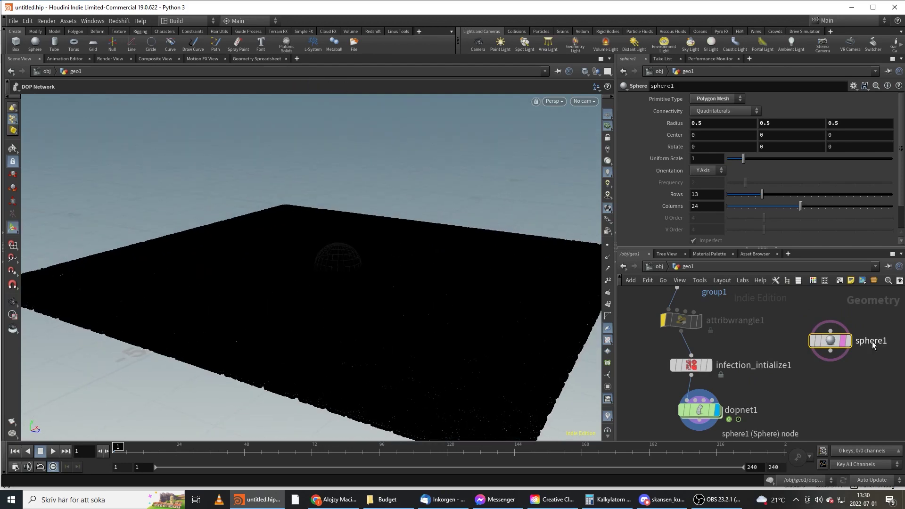
# Display sphere1 and set its Center X to the expression sin($F)*3
pyautogui.click(841, 345)
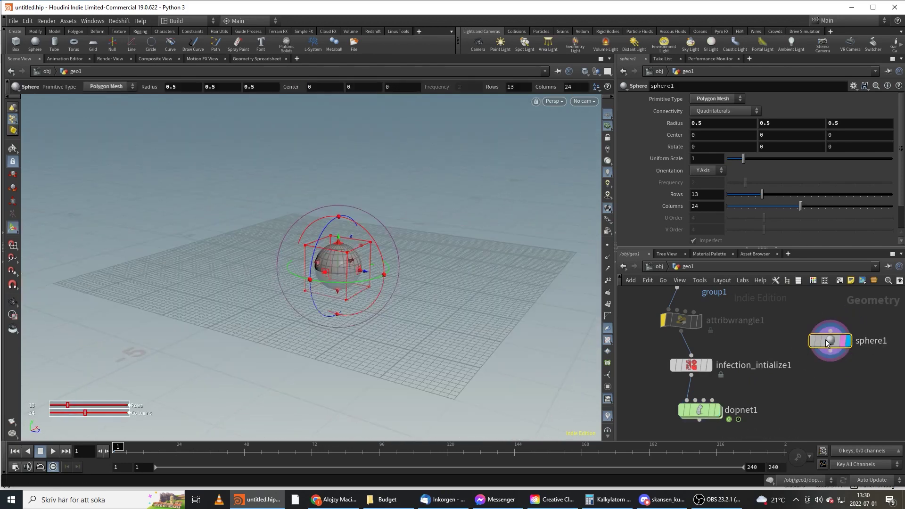
pyautogui.keyDown('alt'); pyautogui.moveTo(374, 231); pyautogui.dragTo(313, 255); pyautogui.keyUp('alt')
pyautogui.keyDown('alt'); pyautogui.moveTo(312, 255); pyautogui.dragTo(301, 292, button='middle'); pyautogui.keyUp('alt')
pyautogui.press('Return')
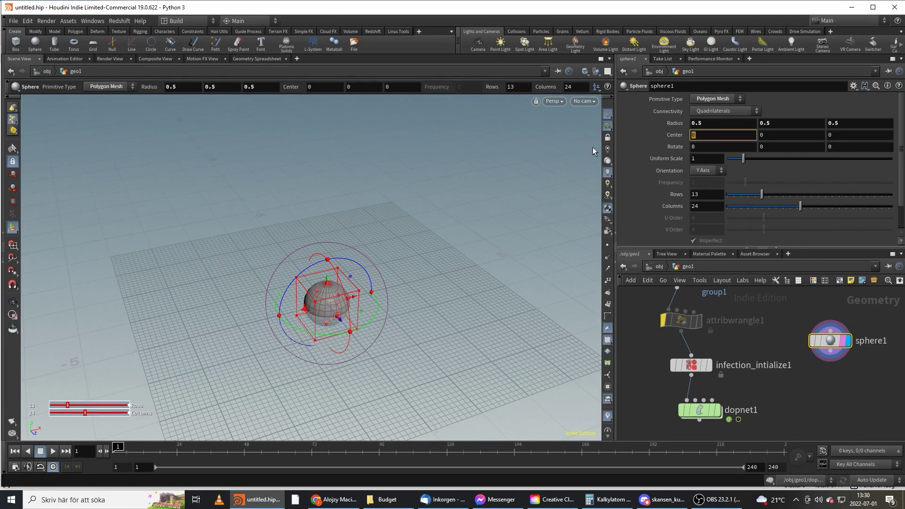
pyautogui.write('sin()')
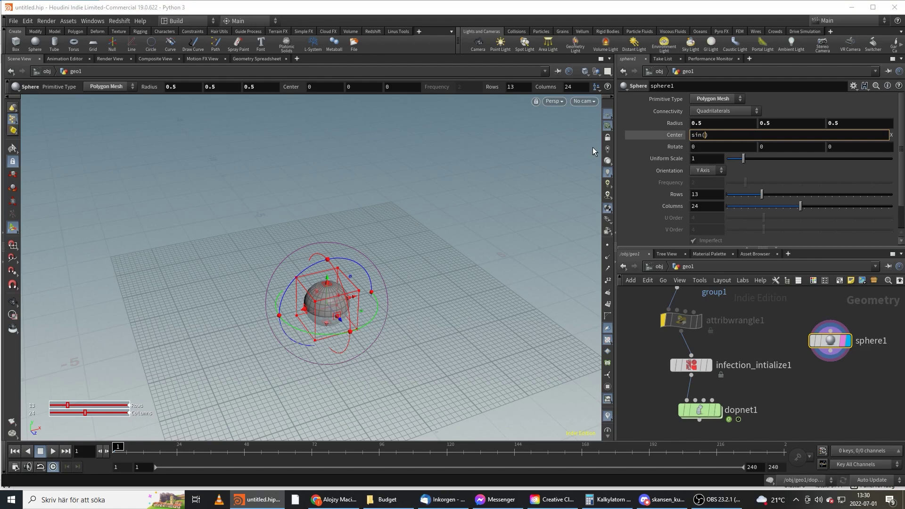
pyautogui.write('$F')
pyautogui.press('Right')
pyautogui.write('*3')
pyautogui.press('Return')
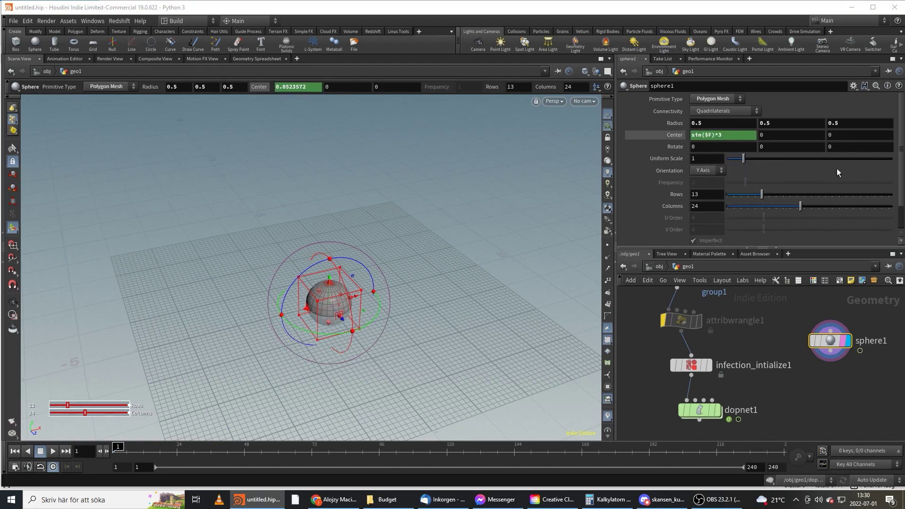
# Set the sphere's Center Z to cos($F)*3, scrub the timeline to check the circular motion, and return to the first frame
pyautogui.moveTo(841, 136); pyautogui.dragTo(776, 149)
pyautogui.write('cos')
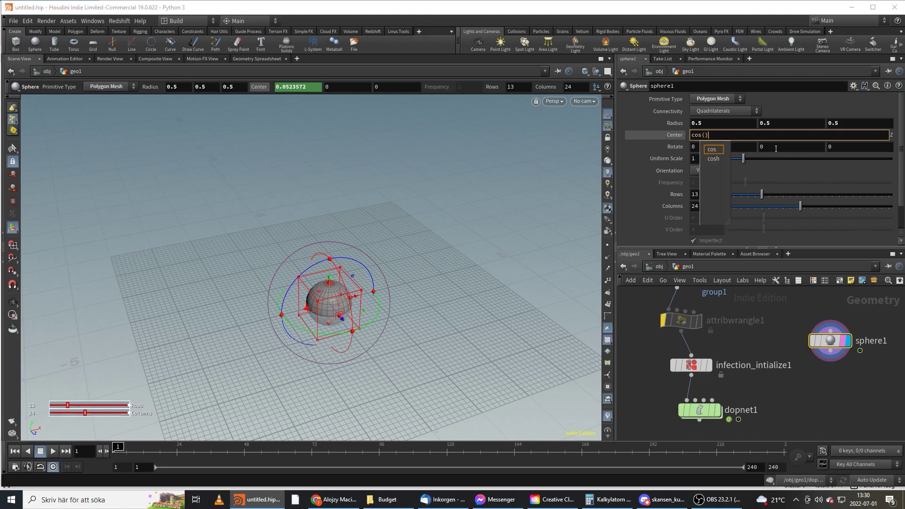
pyautogui.write('()')
pyautogui.press('Left')
pyautogui.write('$F')
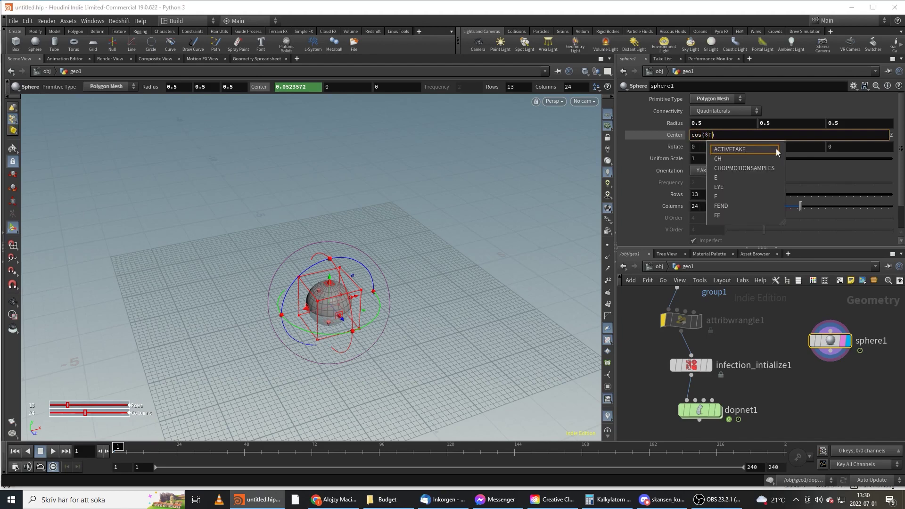
pyautogui.press('Right')
pyautogui.write('*3')
pyautogui.press('Return')
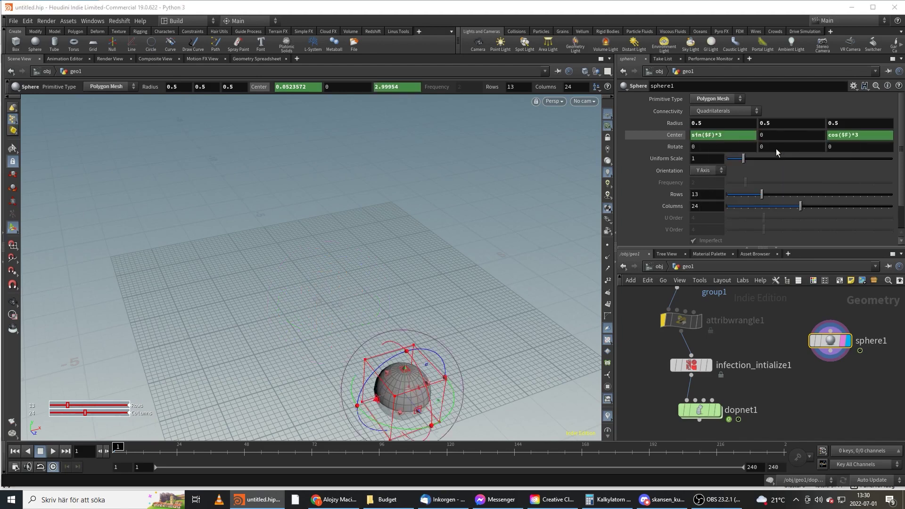
pyautogui.moveTo(118, 448); pyautogui.dragTo(674, 410)
pyautogui.hotkey('ctrl', 'Up')
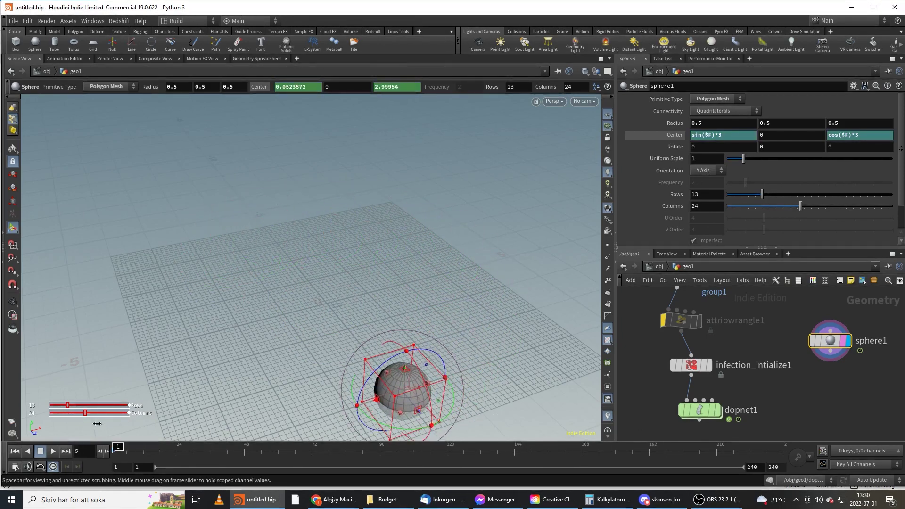
# Inside dopnet1, add a Dop infection emit from geo node below the drag node and wire it into merge1
pyautogui.doubleClick(703, 410)
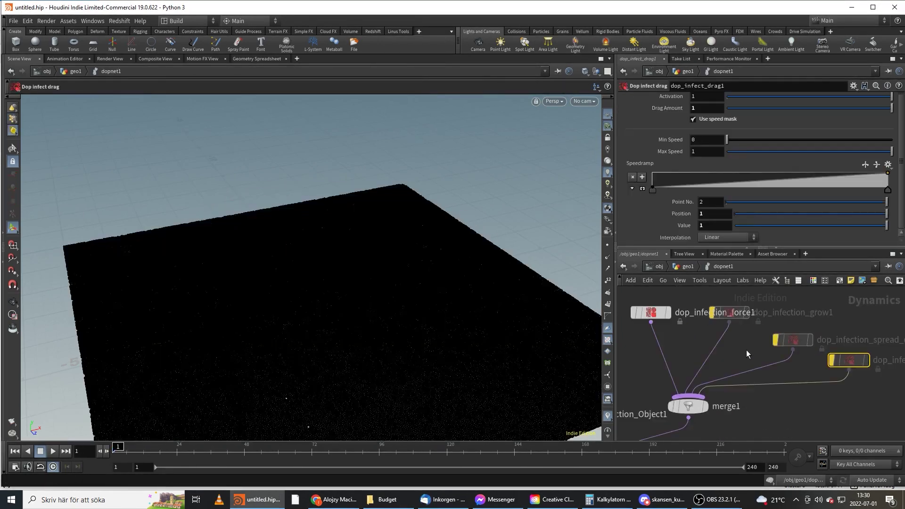
pyautogui.press('Tab')
pyautogui.write('emit')
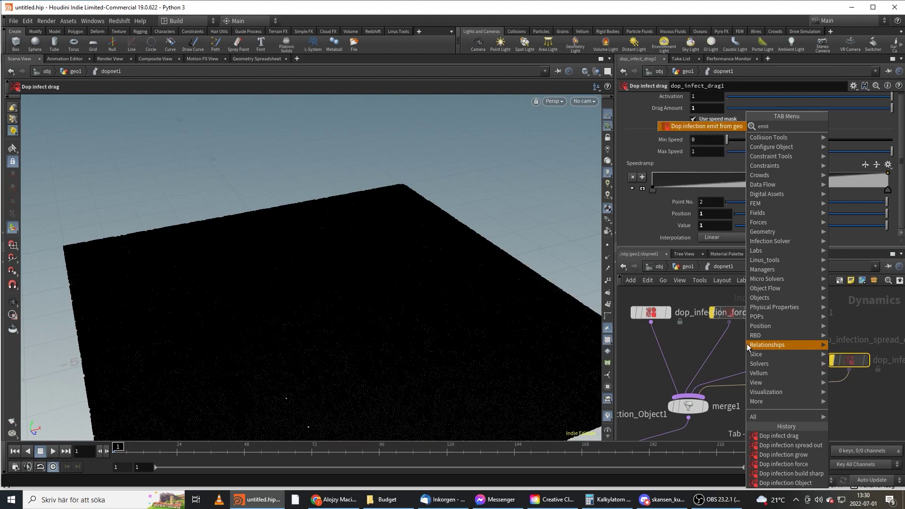
pyautogui.press('Return')
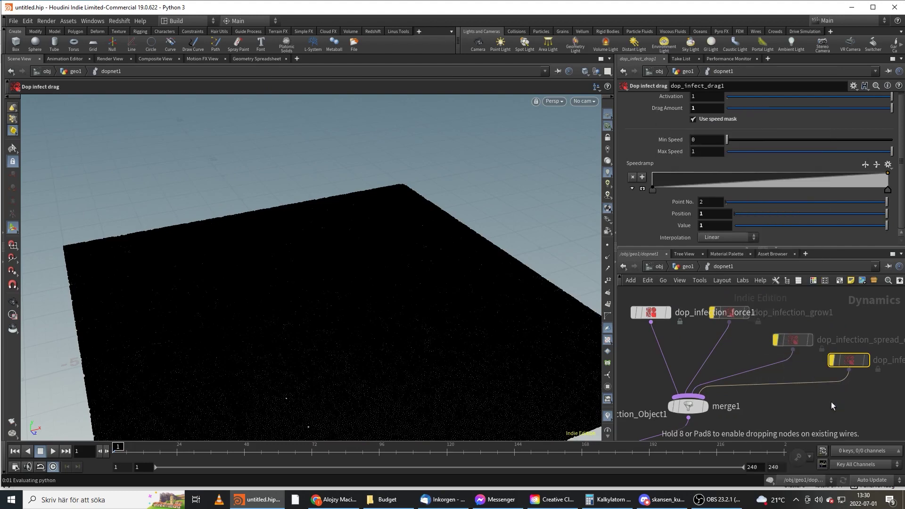
pyautogui.click(831, 402)
pyautogui.click(838, 370)
pyautogui.click(678, 360)
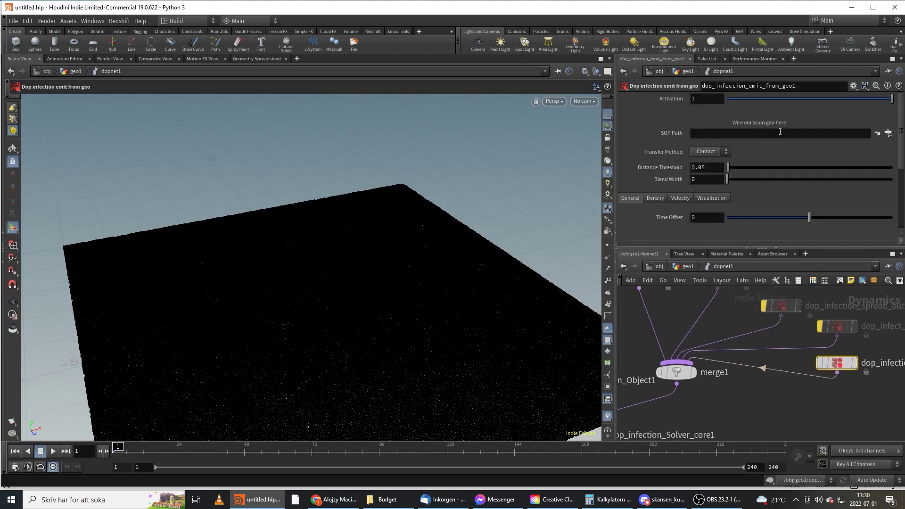
# Set the emit node's SOP Path to /obj/geo1/sphere1
pyautogui.click(889, 135)
pyautogui.click(797, 105)
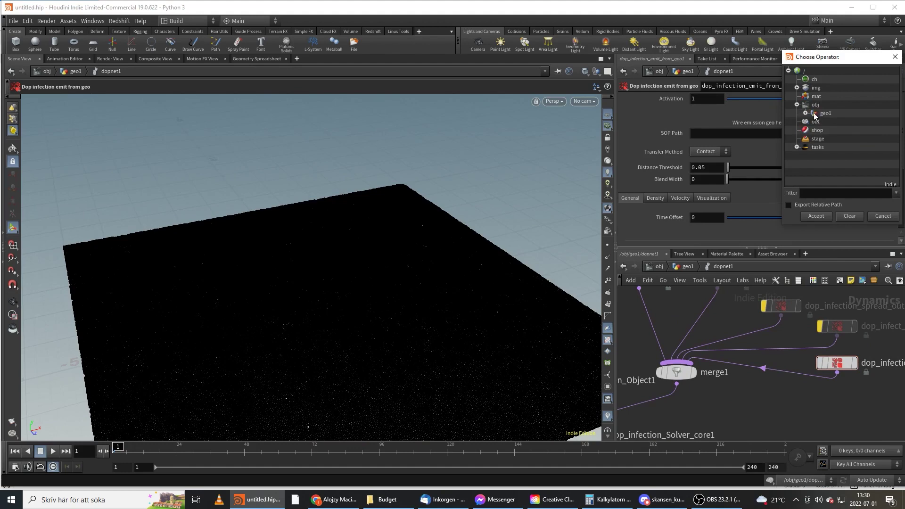
pyautogui.click(807, 113)
pyautogui.doubleClick(835, 172)
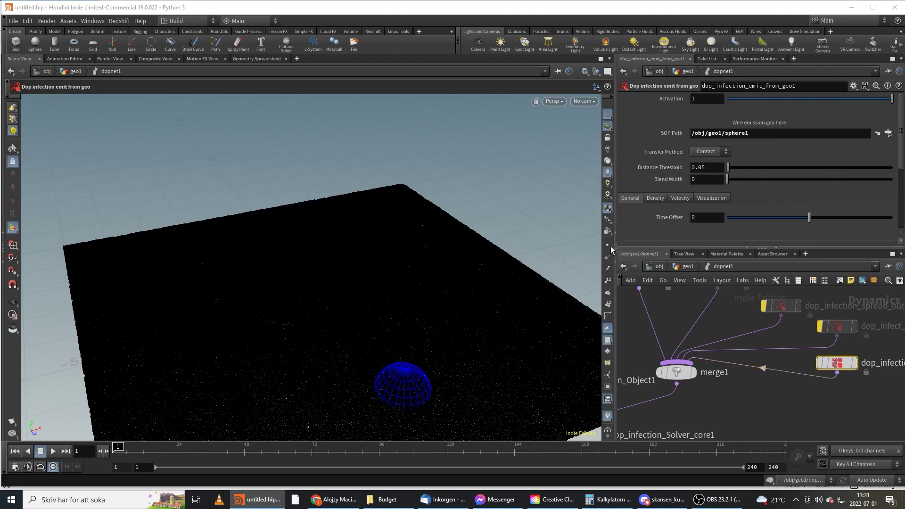
# Save the scene to the Desktop under the file name temp
pyautogui.hotkey('ctrl', 's')
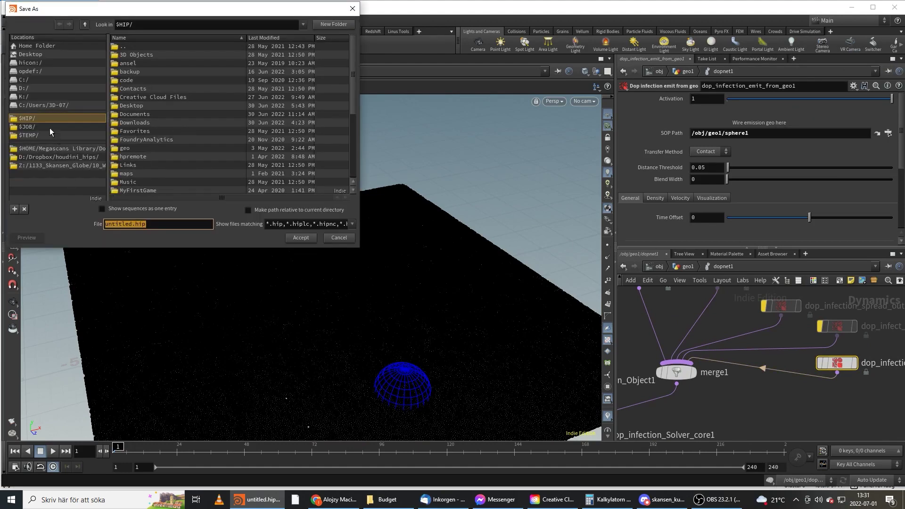
pyautogui.click(38, 55)
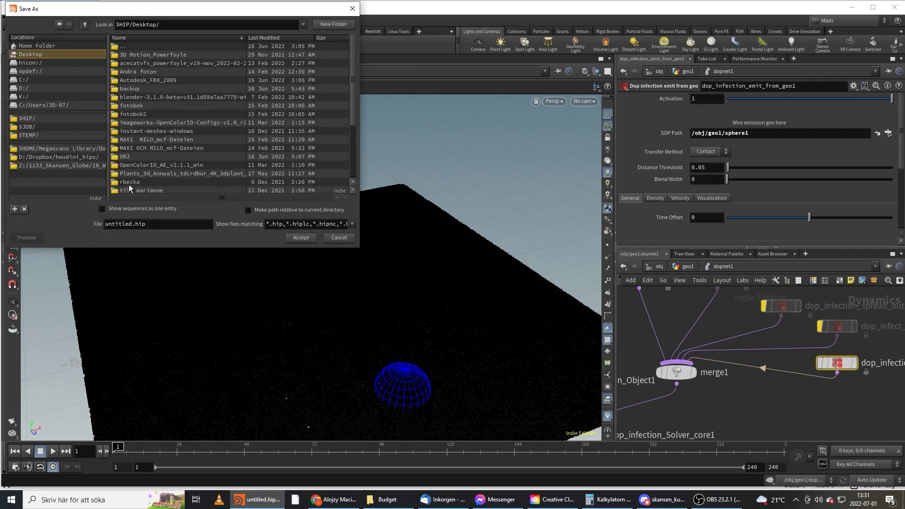
pyautogui.tripleClick(158, 223)
pyautogui.write('temp')
pyautogui.press('Return')
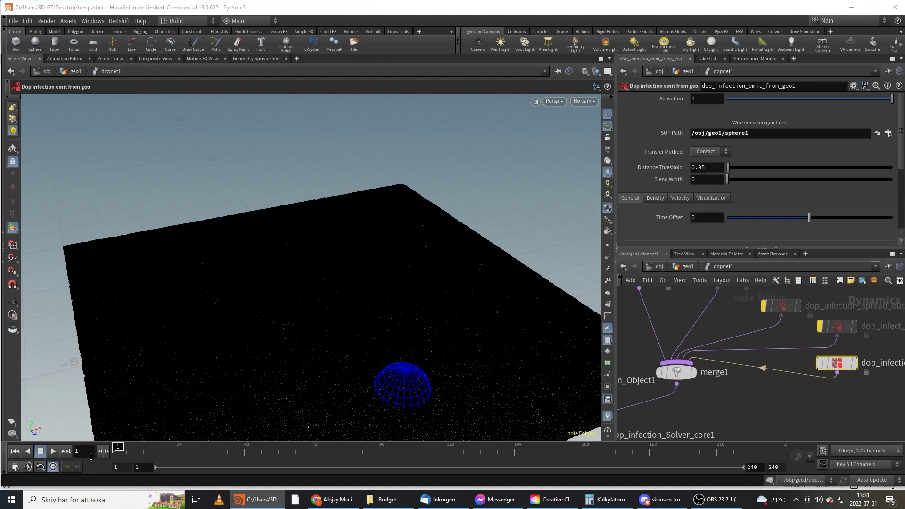
# Play the simulation to check the sphere's emission, rewind, and bypass the dop_infection_force1 node
pyautogui.click(52, 451)
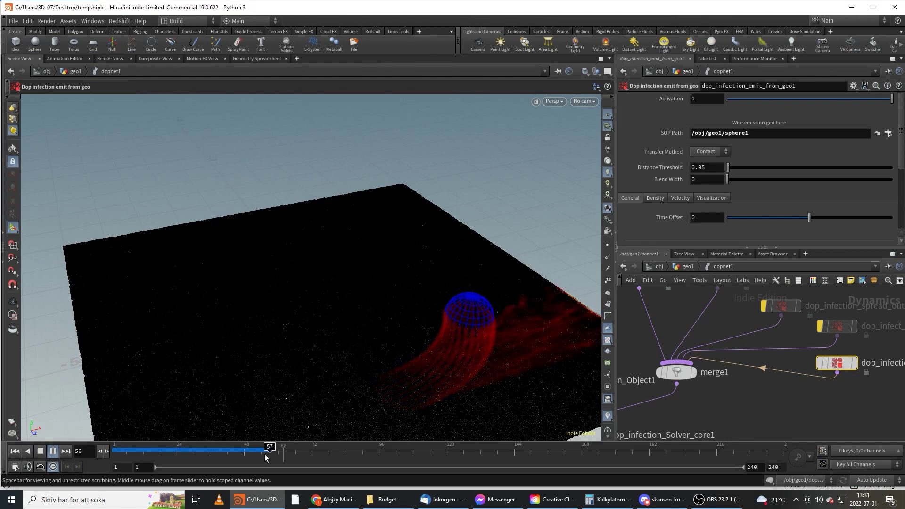
pyautogui.hotkey('ctrl', 'Up')
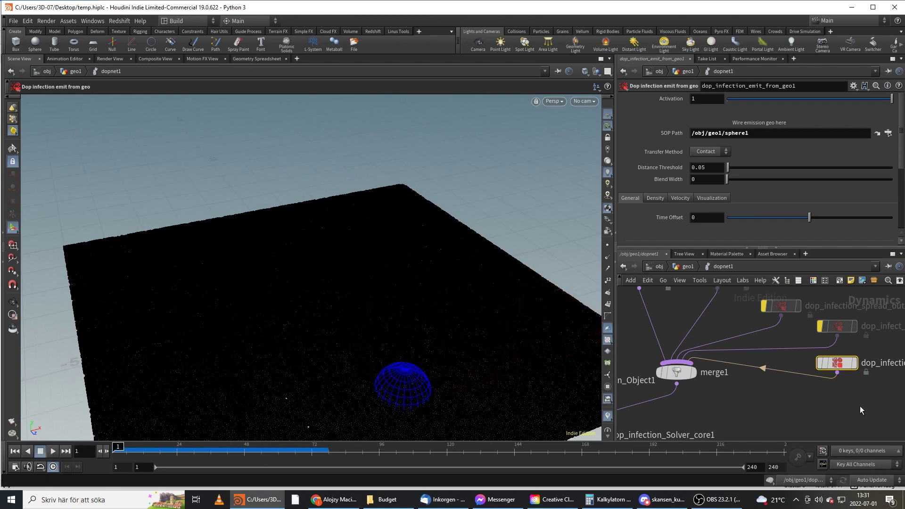
pyautogui.moveTo(785, 327); pyautogui.dragTo(759, 363, button='middle')
pyautogui.moveTo(659, 343); pyautogui.dragTo(709, 351, button='middle')
pyautogui.click(662, 321)
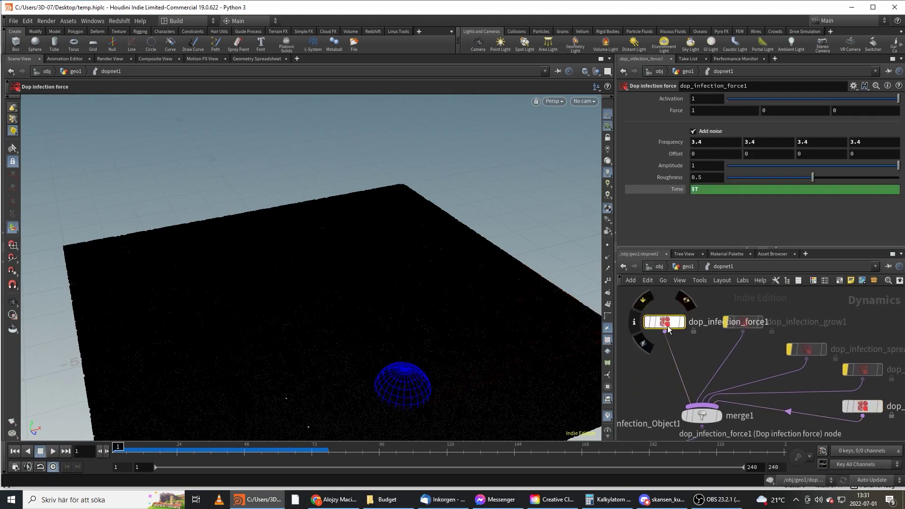
pyautogui.moveTo(730, 408); pyautogui.dragTo(661, 377, button='middle')
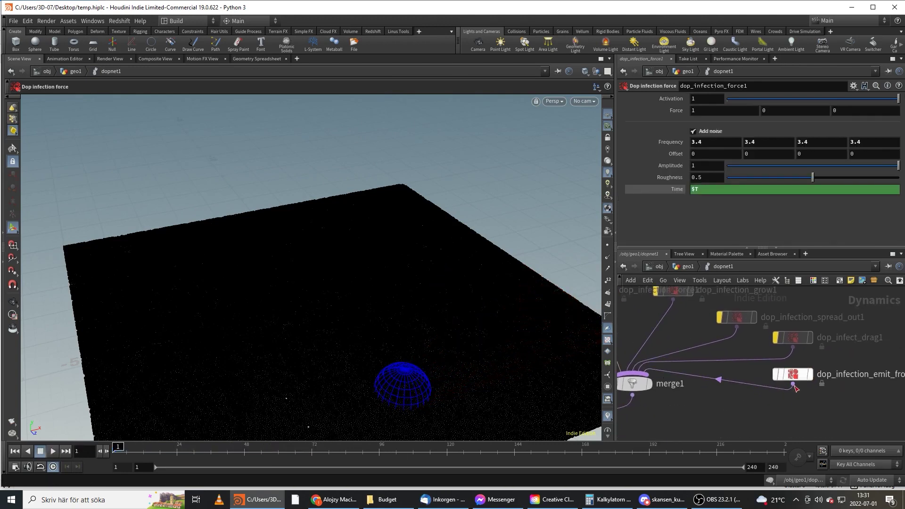
# Replay the simulation without the force and examine up close where the sphere infects the points
pyautogui.click(53, 451)
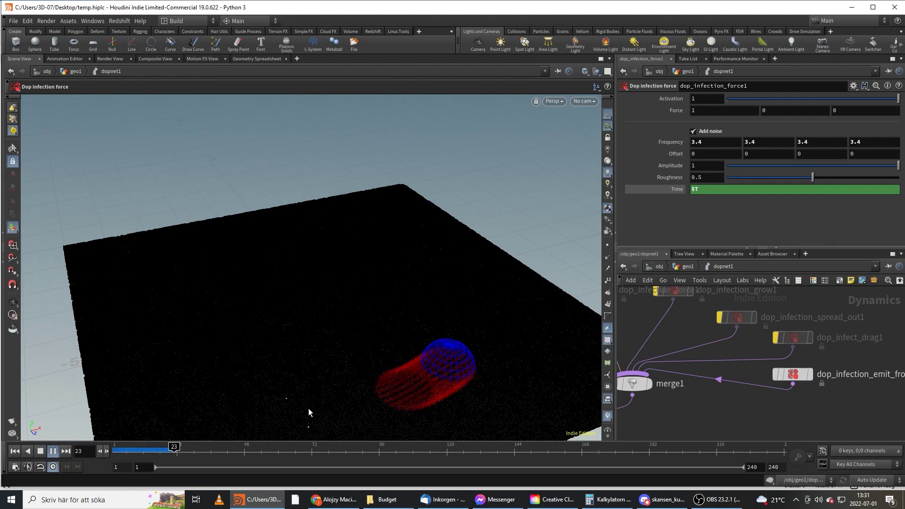
pyautogui.click(41, 451)
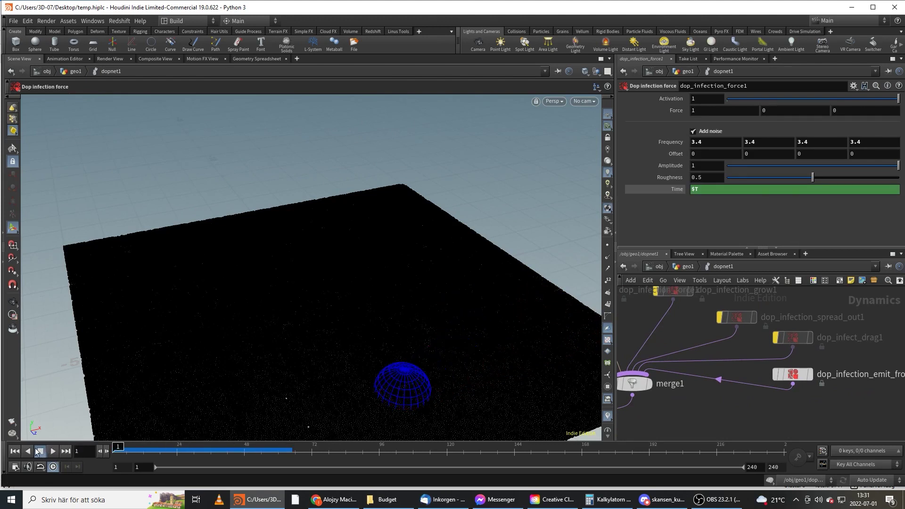
pyautogui.click(793, 375)
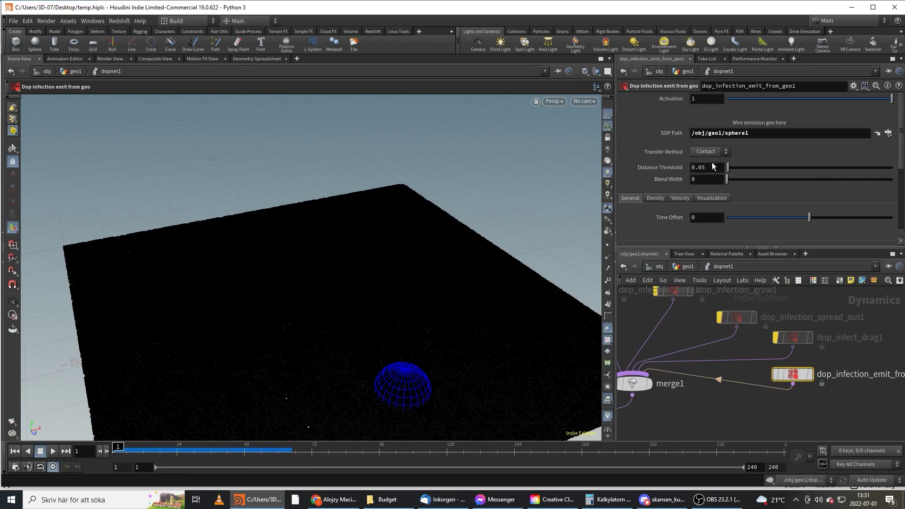
pyautogui.press('Escape')
pyautogui.moveTo(384, 380); pyautogui.dragTo(459, 303)
pyautogui.moveTo(409, 344); pyautogui.dragTo(343, 392)
pyautogui.moveTo(179, 454); pyautogui.dragTo(116, 455)
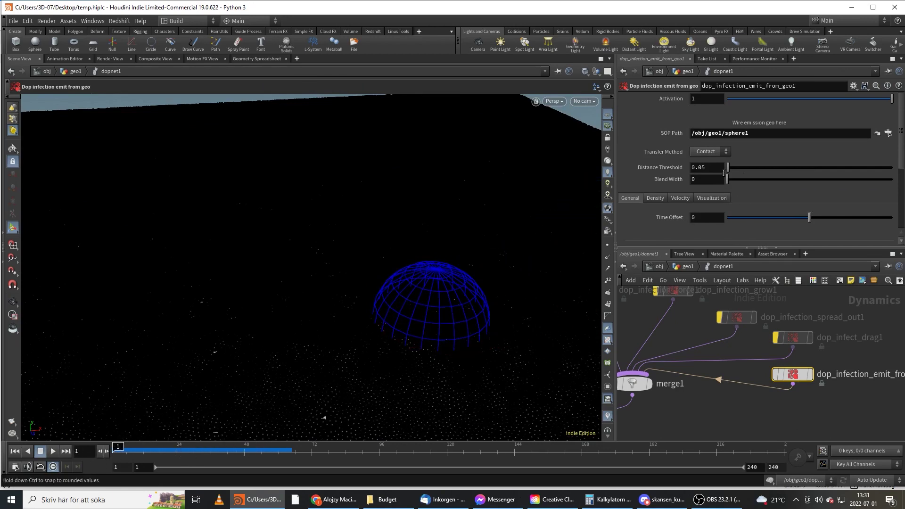
# Set the emit node's Distance Threshold to 0.2, play the simulation, and rewind it
pyautogui.moveTo(707, 168); pyautogui.dragTo(776, 200, button='middle')
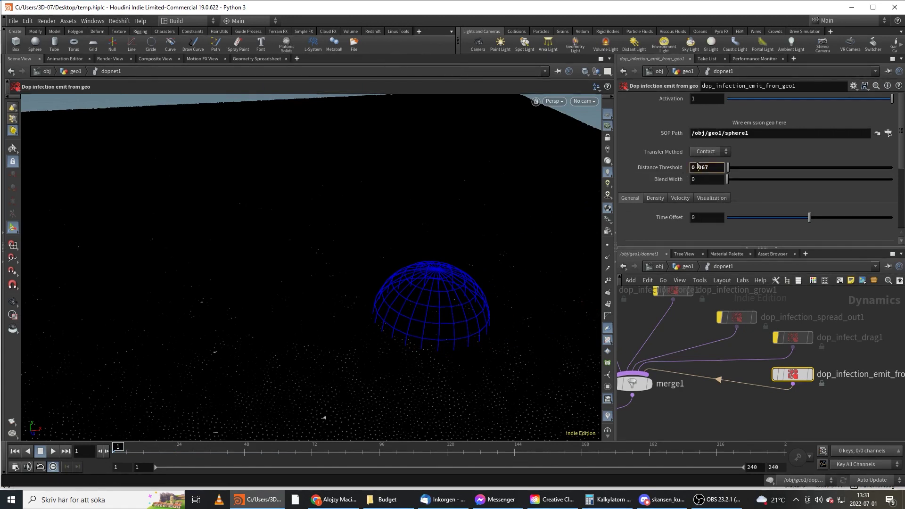
pyautogui.click(732, 392)
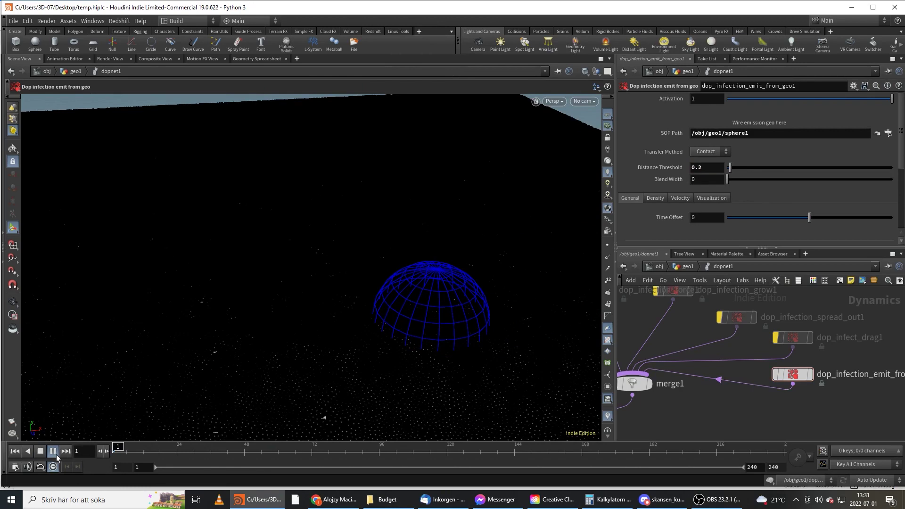
pyautogui.keyDown('alt'); pyautogui.moveTo(542, 189); pyautogui.dragTo(348, 339); pyautogui.keyUp('alt')
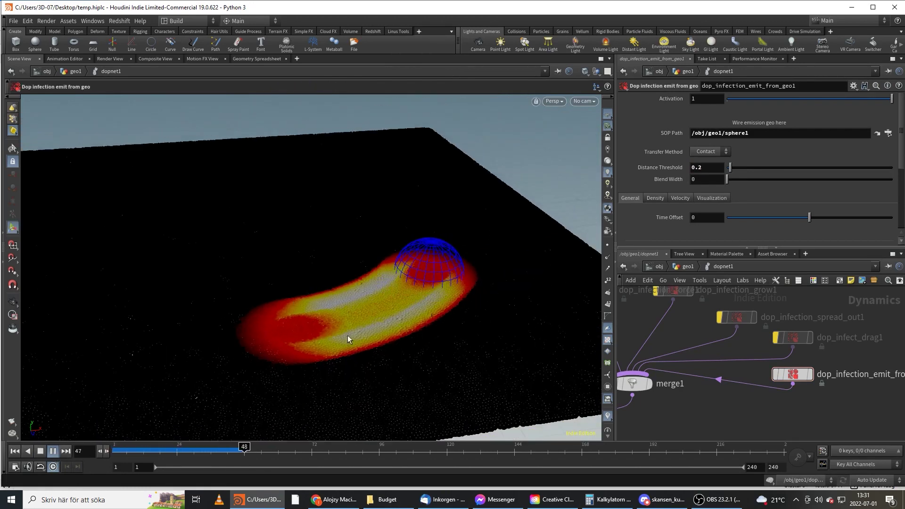
pyautogui.hotkey('ctrl', 'Up')
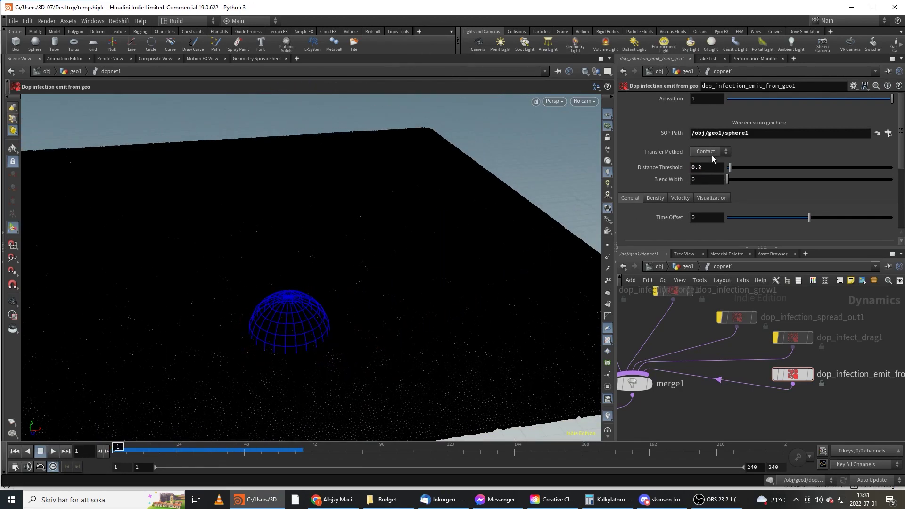
# Change the emit node's Transfer Method to Ray, play the simulation, and rewind it
pyautogui.click(710, 151)
pyautogui.click(709, 167)
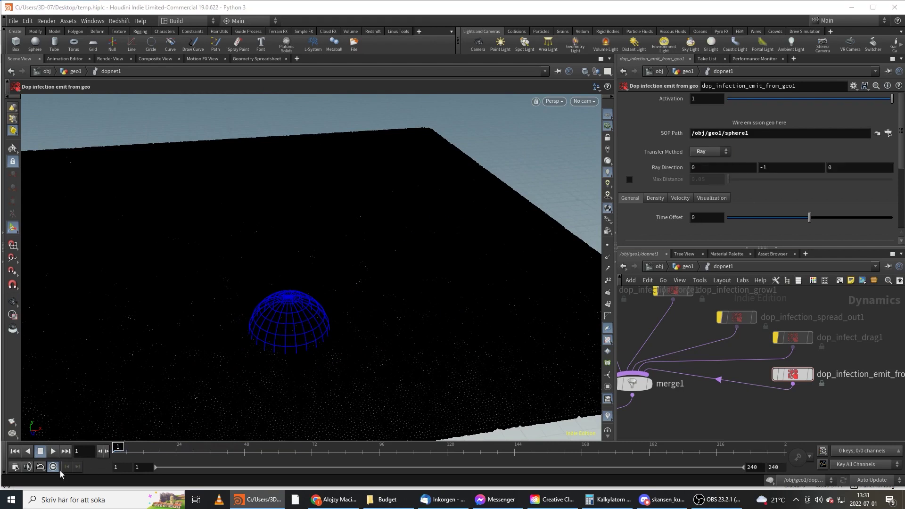
pyautogui.click(56, 452)
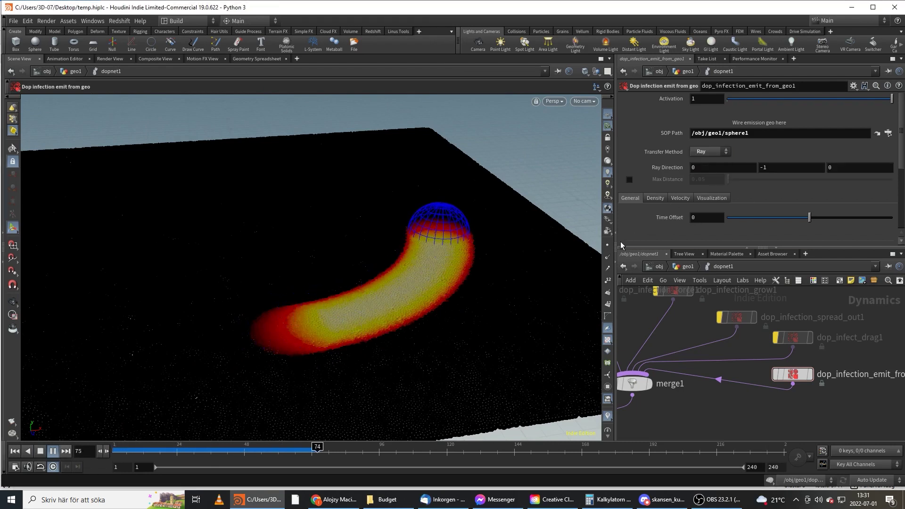
pyautogui.hotkey('ctrl', 'Up')
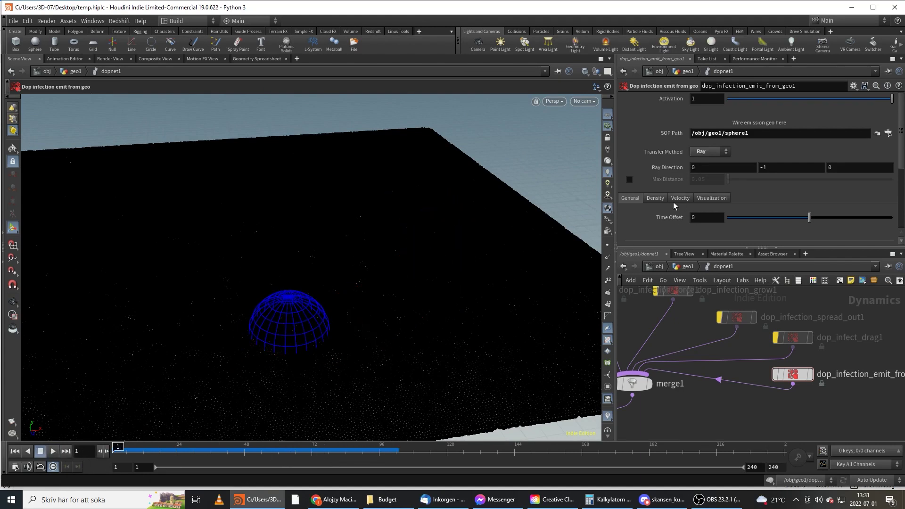
# Set the emit node's Density Emission to 10 and replay the simulation from the first frame
pyautogui.click(656, 198)
pyautogui.scroll(-2, 672, 219)
pyautogui.moveTo(212, 447); pyautogui.dragTo(331, 447)
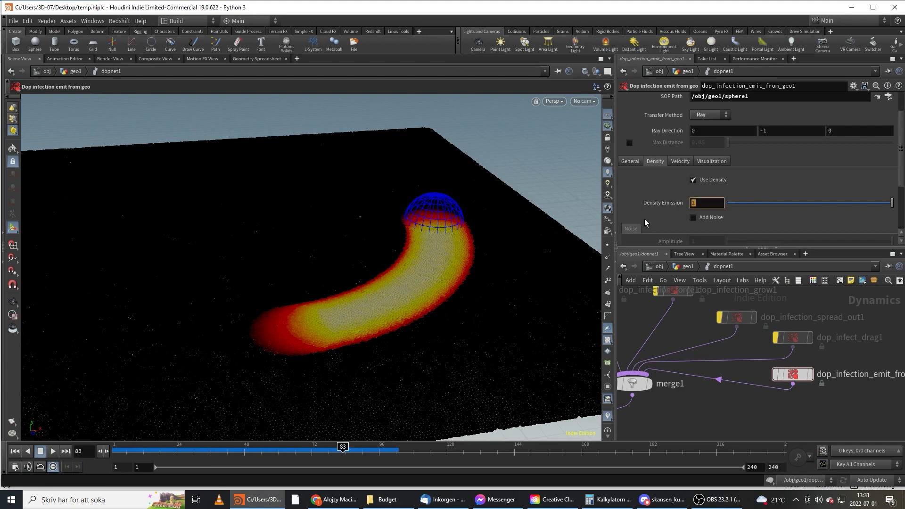
pyautogui.write('10')
pyautogui.press('Return')
pyautogui.hotkey('ctrl', 'Up')
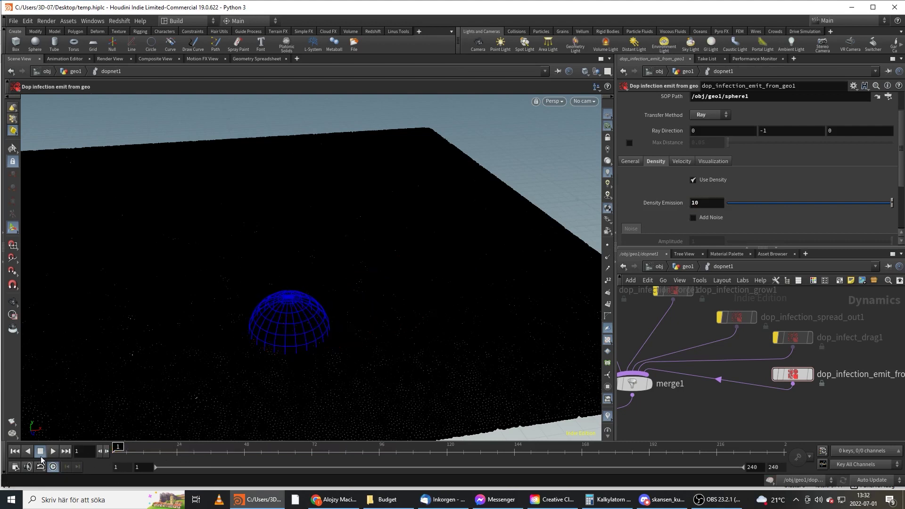
pyautogui.click(52, 452)
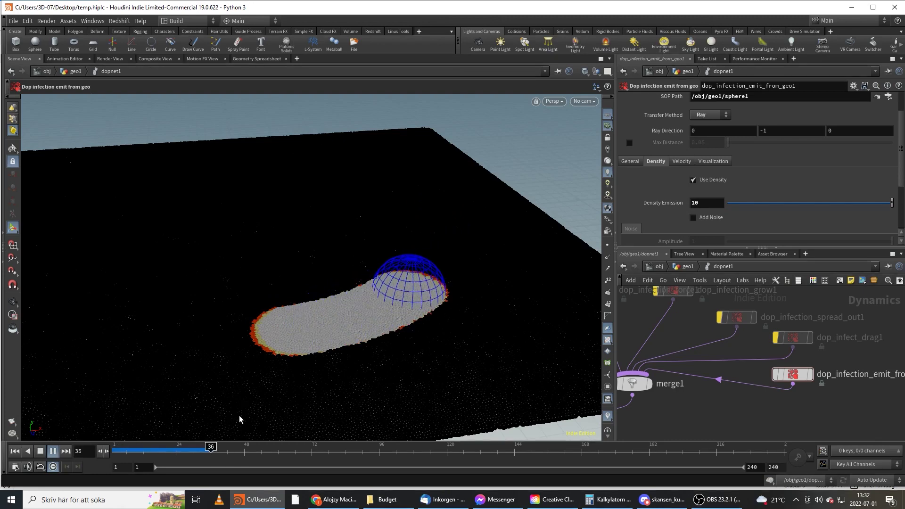
# Enable Add Noise for the emit node's density, play the simulation from the first frame, and rewind it
pyautogui.click(114, 445)
pyautogui.scroll(-3, 710, 234)
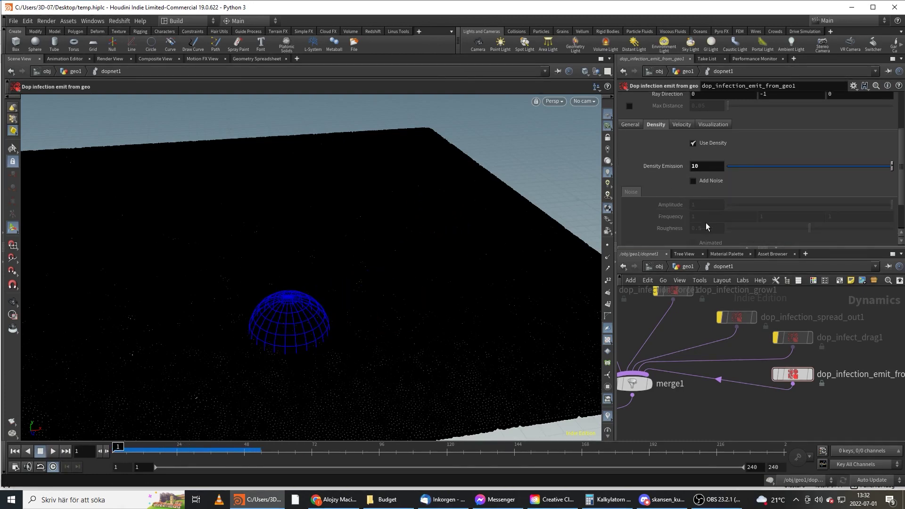
pyautogui.click(710, 182)
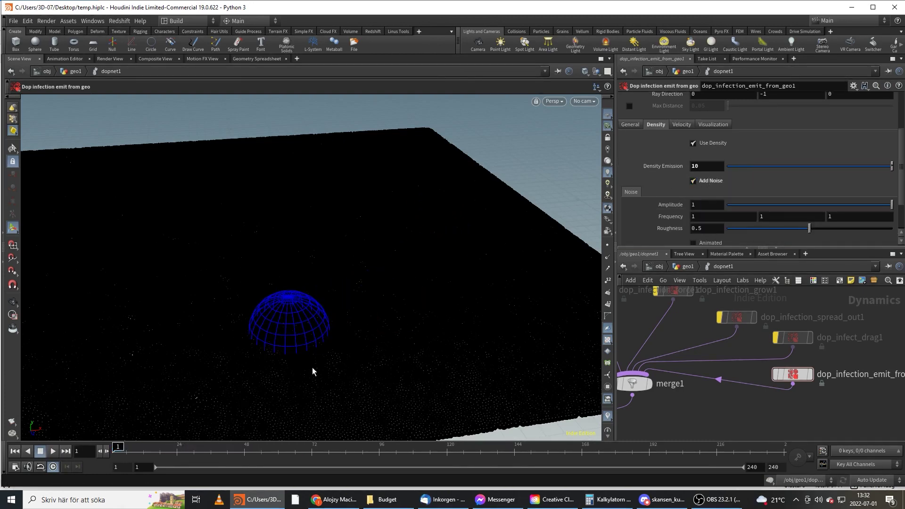
pyautogui.click(53, 451)
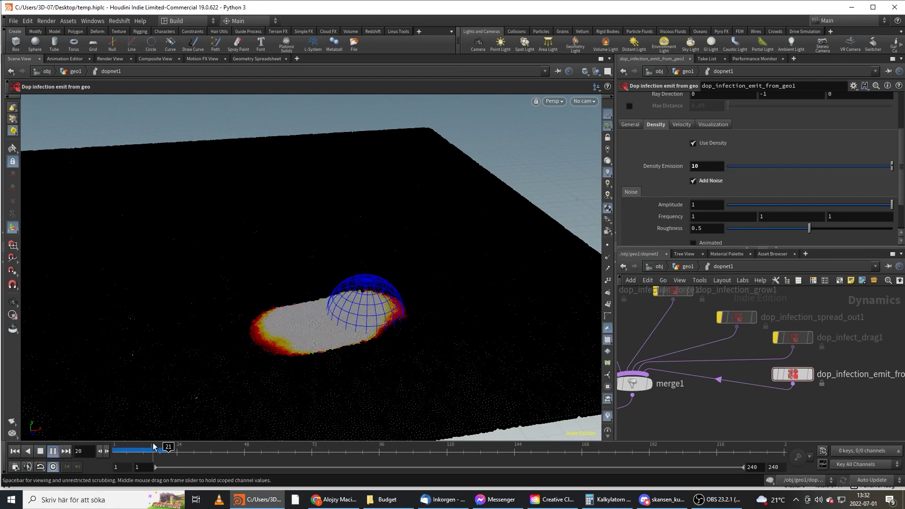
pyautogui.click(40, 451)
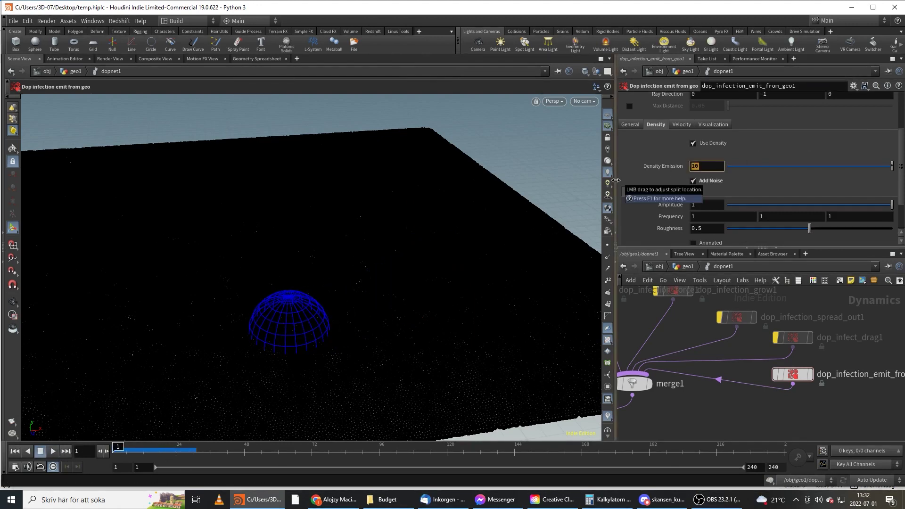
# Set the emit node's Density Emission to 2, play the simulation, and rewind it
pyautogui.click(54, 451)
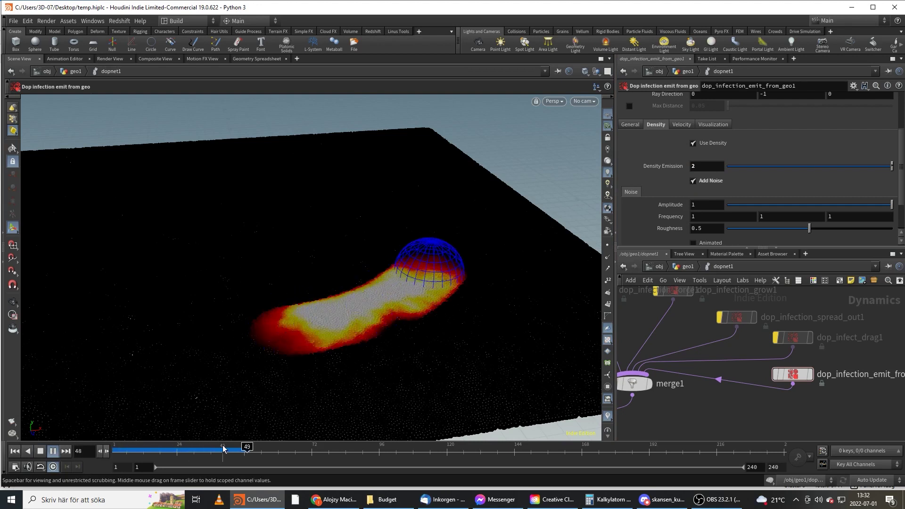
pyautogui.hotkey('ctrl', 'Up')
pyautogui.scroll(3, 728, 182)
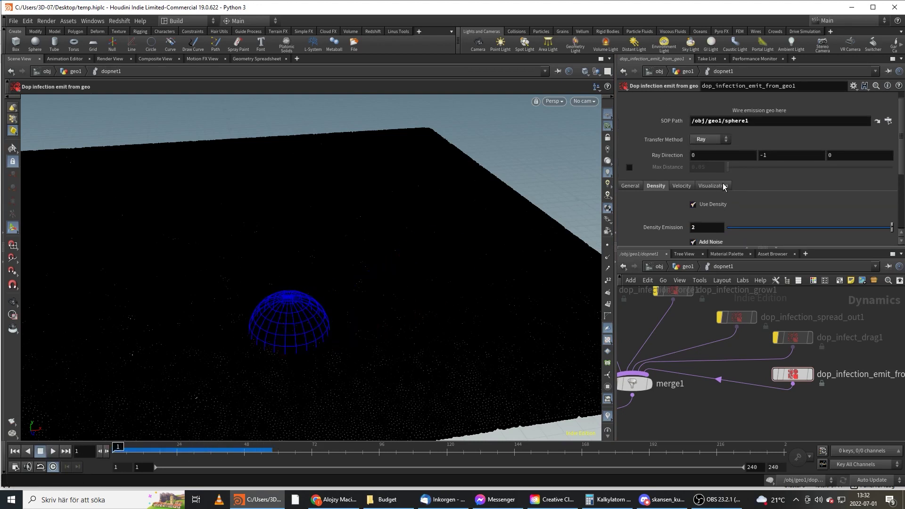
pyautogui.scroll(-2, 704, 196)
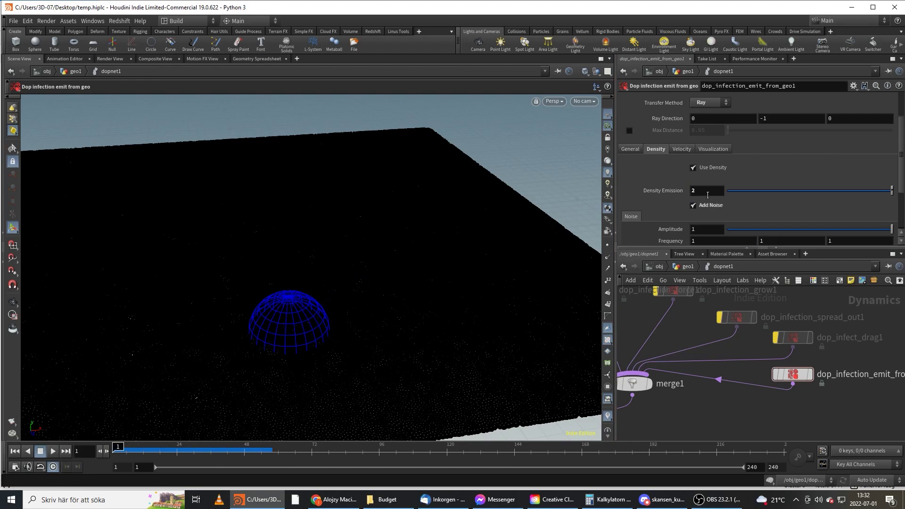
# Go up to the geo1 network and turn off the bypass on the attribute wrangle that sets density to 1
pyautogui.click(691, 267)
pyautogui.click(684, 327)
pyautogui.press('b')
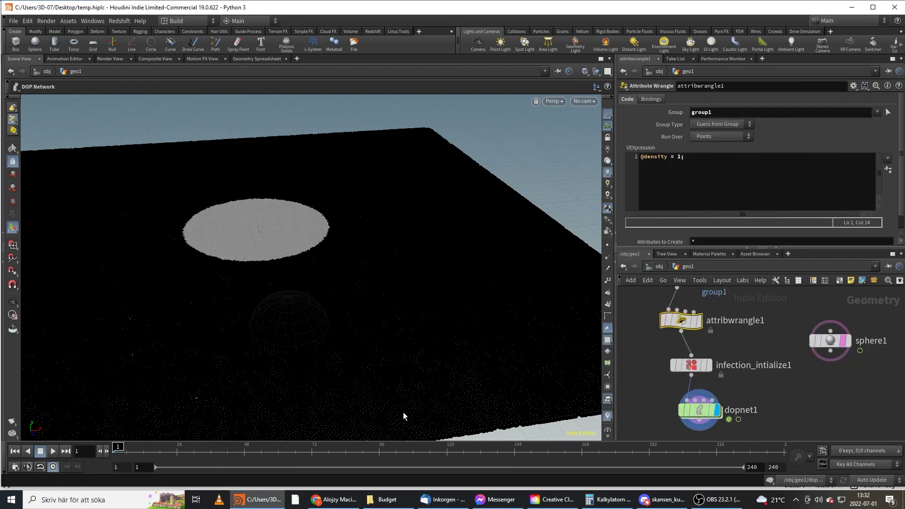
# Add a Transform node below sphere1 and give it the template flag
pyautogui.click(831, 344)
pyautogui.press('Tab')
pyautogui.write('t')
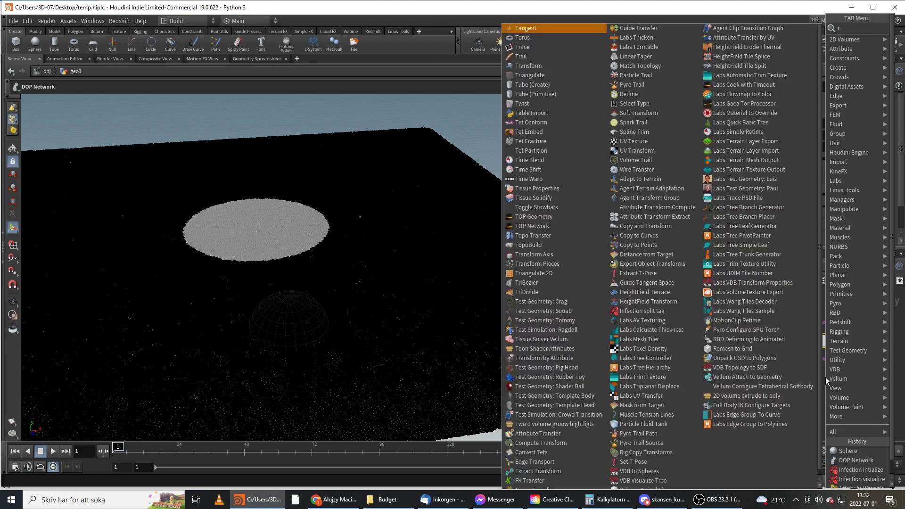
pyautogui.write('rans')
pyautogui.press('Return')
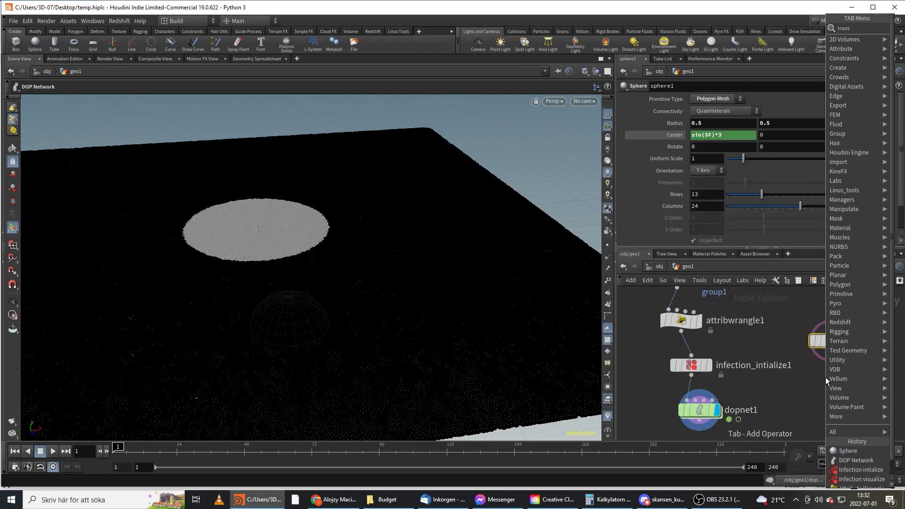
pyautogui.click(825, 377)
pyautogui.click(839, 383)
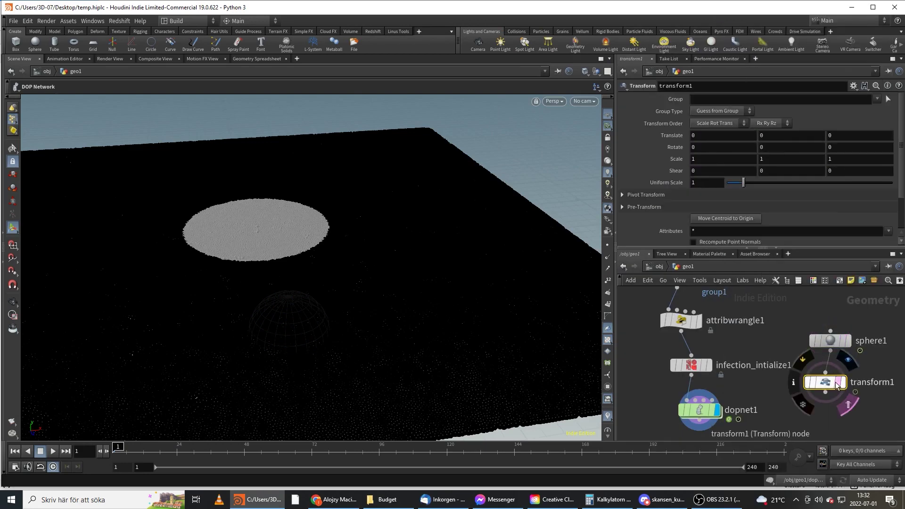
# Set the Transform's Translate to -1.4 in X and -3.6 in Z, check the sphere alone, and display dopnet1 again
pyautogui.middleClick(675, 136)
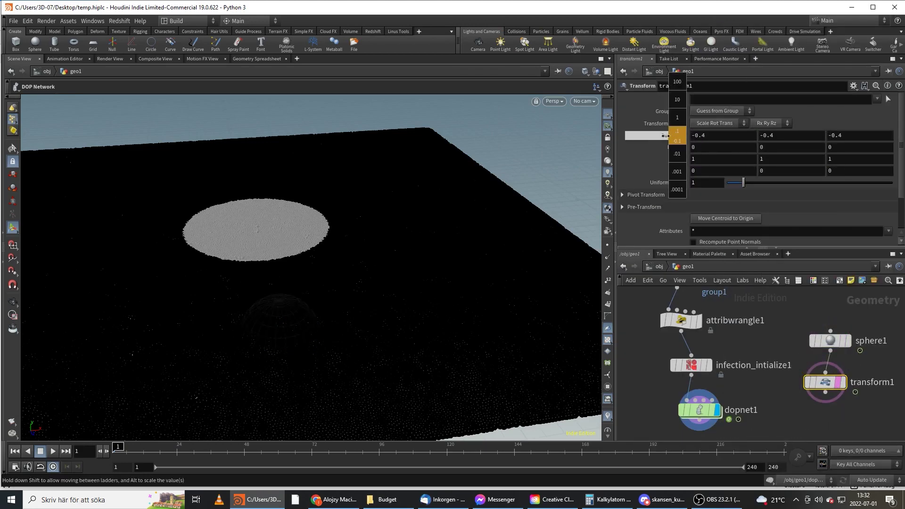
pyautogui.moveTo(665, 136); pyautogui.dragTo(829, 145, button='middle')
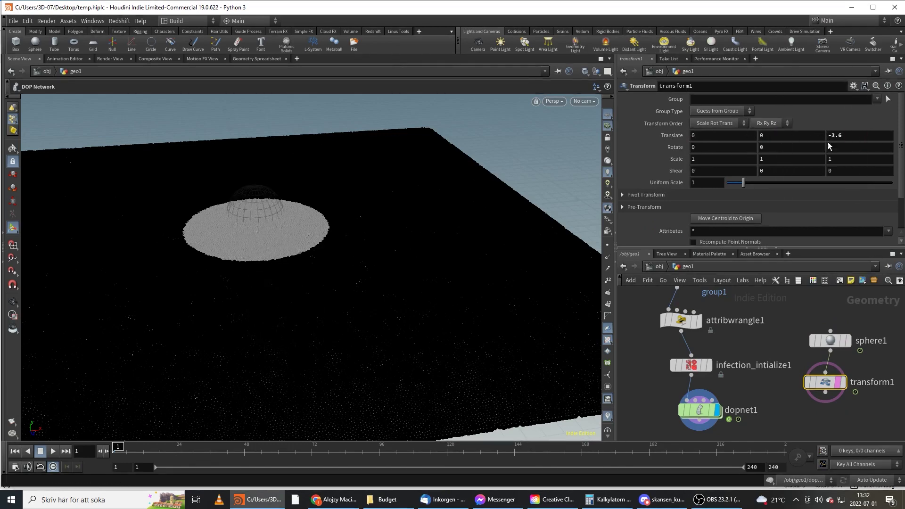
pyautogui.moveTo(734, 139); pyautogui.dragTo(660, 142, button='middle')
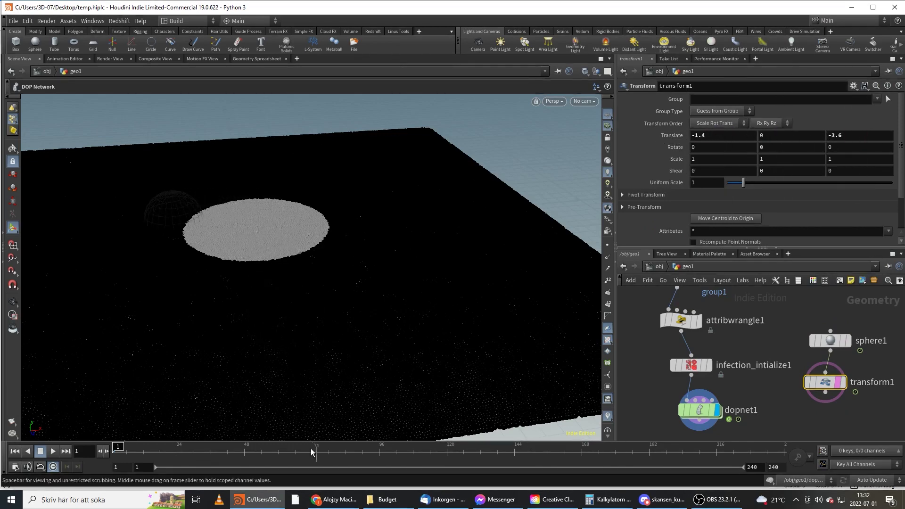
pyautogui.click(842, 383)
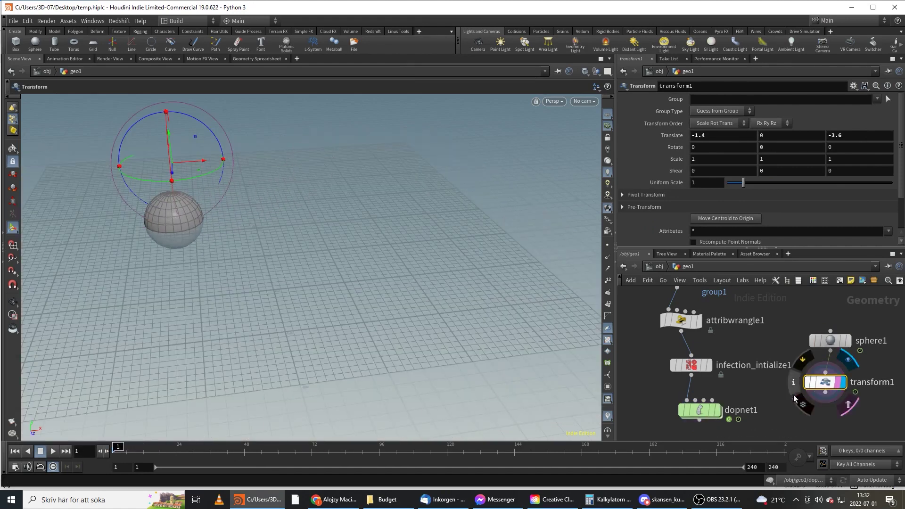
pyautogui.click(717, 414)
# Inside dopnet1, switch the emit node's Transfer Method to Contact and point its SOP Path to /obj/geo1/transform1
pyautogui.doubleClick(704, 415)
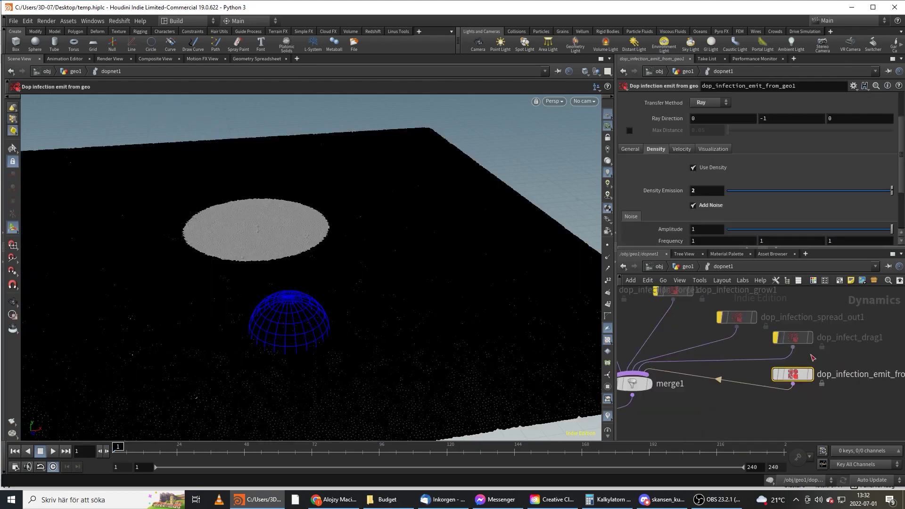
pyautogui.scroll(3, 636, 147)
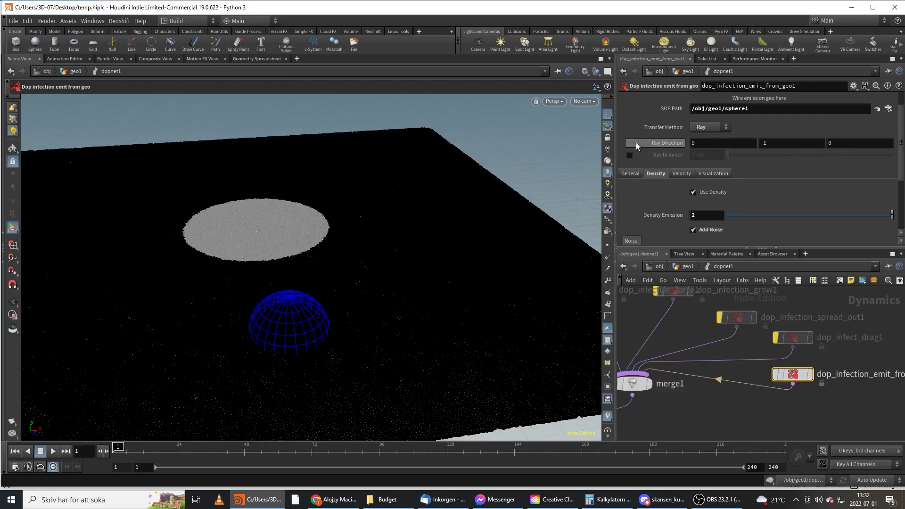
pyautogui.click(708, 161)
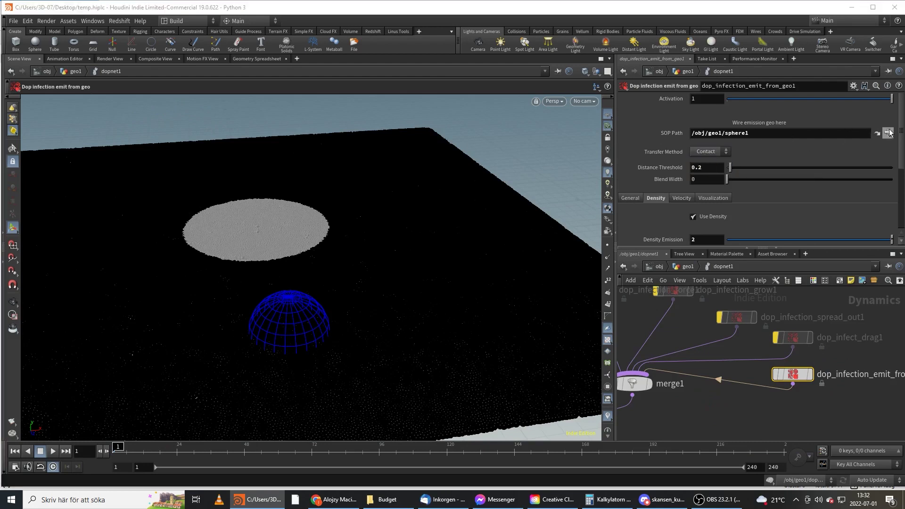
pyautogui.click(888, 134)
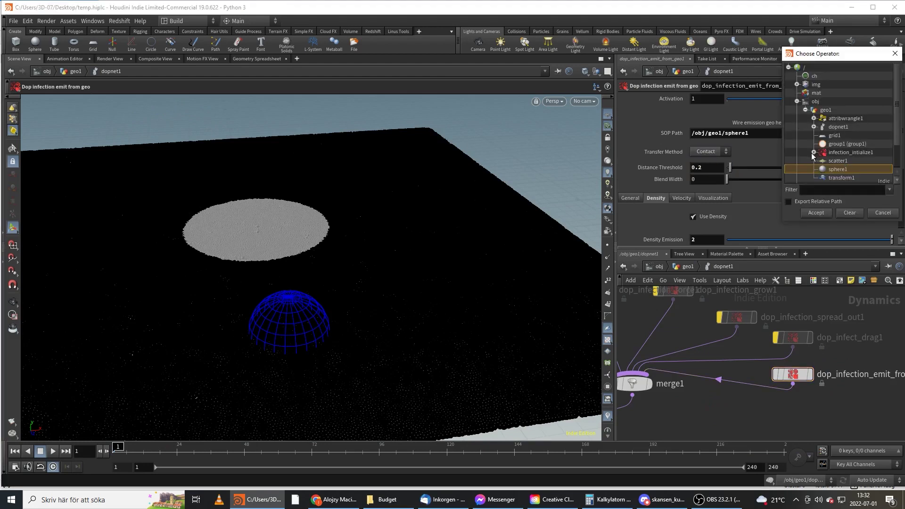
pyautogui.doubleClick(825, 179)
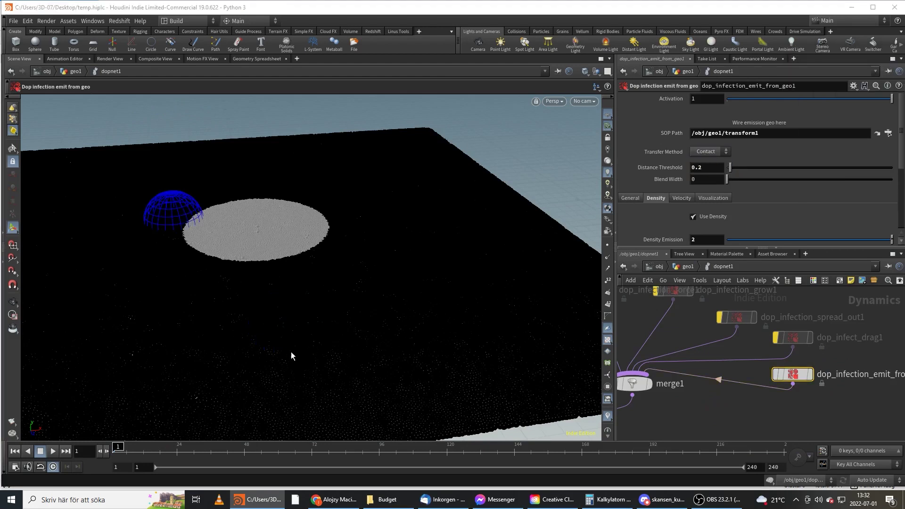
# Enable Use Velocity on the emit node, play the simulation, and scrub back to frame 79 to examine the smeared density
pyautogui.scroll(-2, 695, 201)
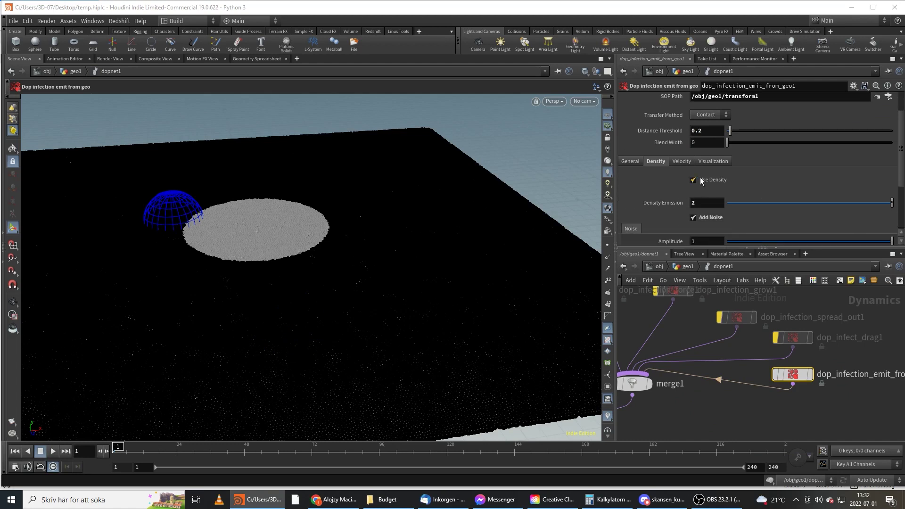
pyautogui.click(684, 161)
pyautogui.click(693, 180)
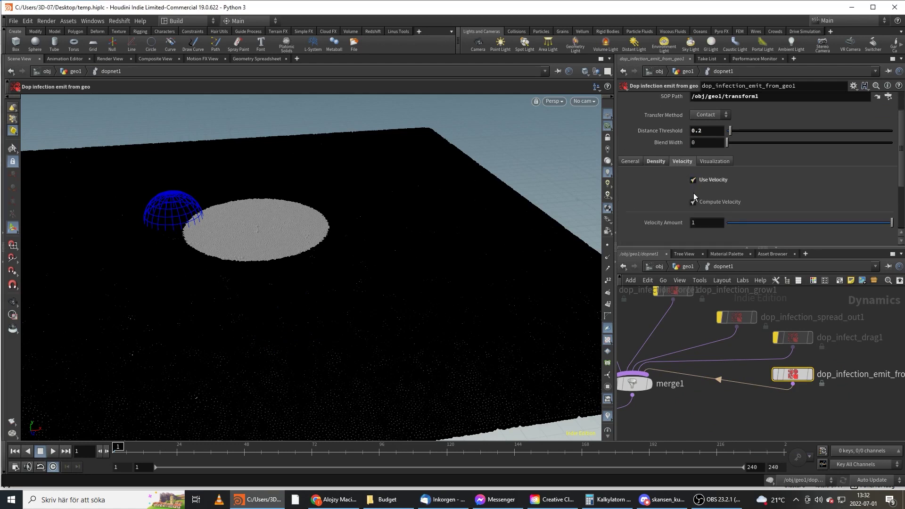
pyautogui.click(53, 451)
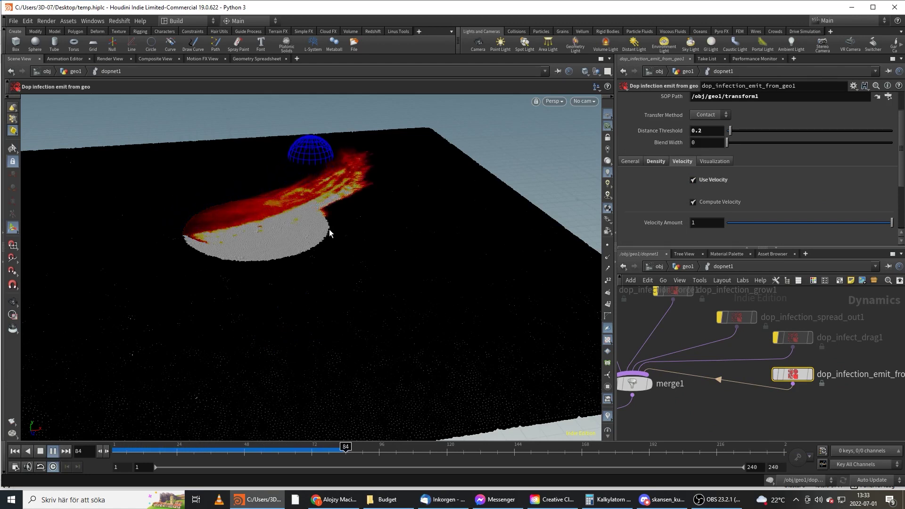
pyautogui.press('Escape')
pyautogui.keyDown('alt'); pyautogui.moveTo(346, 170); pyautogui.dragTo(360, 206); pyautogui.keyUp('alt')
pyautogui.keyDown('alt'); pyautogui.moveTo(360, 206); pyautogui.dragTo(360, 250, button='middle'); pyautogui.keyUp('alt')
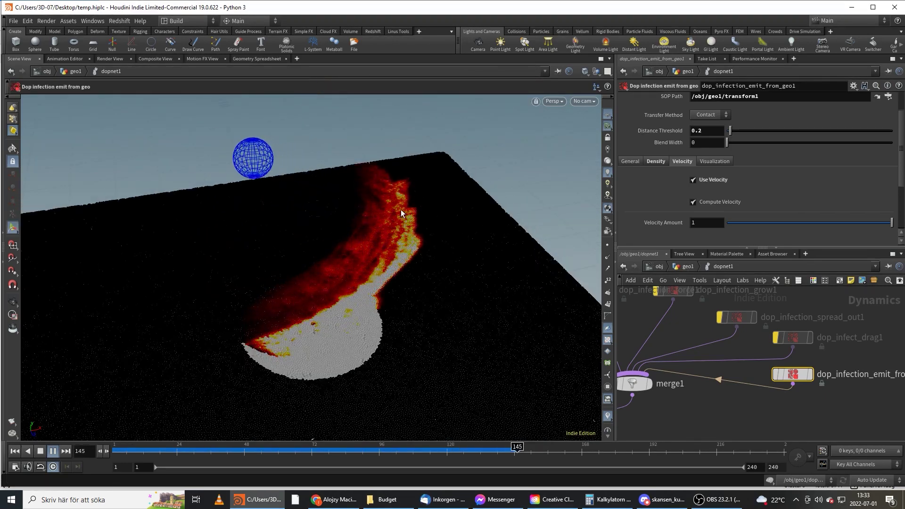
pyautogui.moveTo(160, 451); pyautogui.dragTo(332, 434)
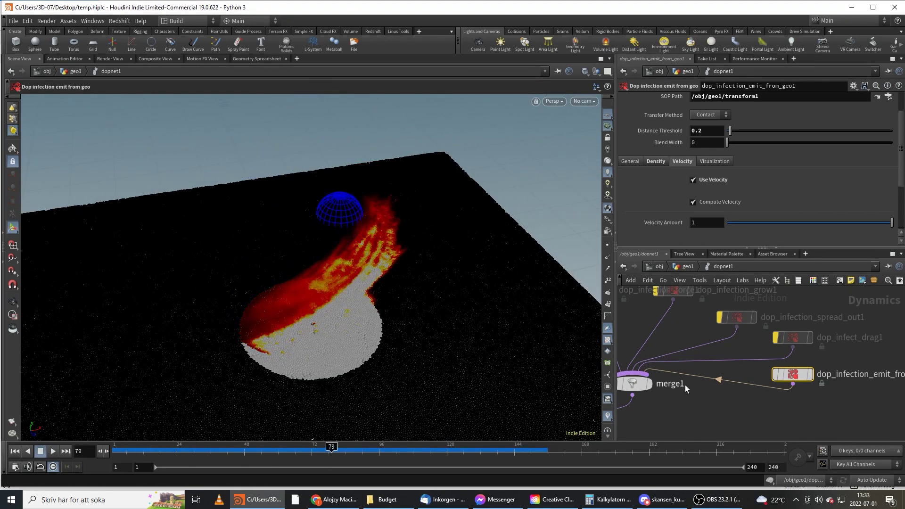
# Try an Advect velocity amount of 0 on the infection solver core, play the simulation, and rewind it
pyautogui.moveTo(686, 385); pyautogui.dragTo(799, 380, button='middle')
pyautogui.click(680, 434)
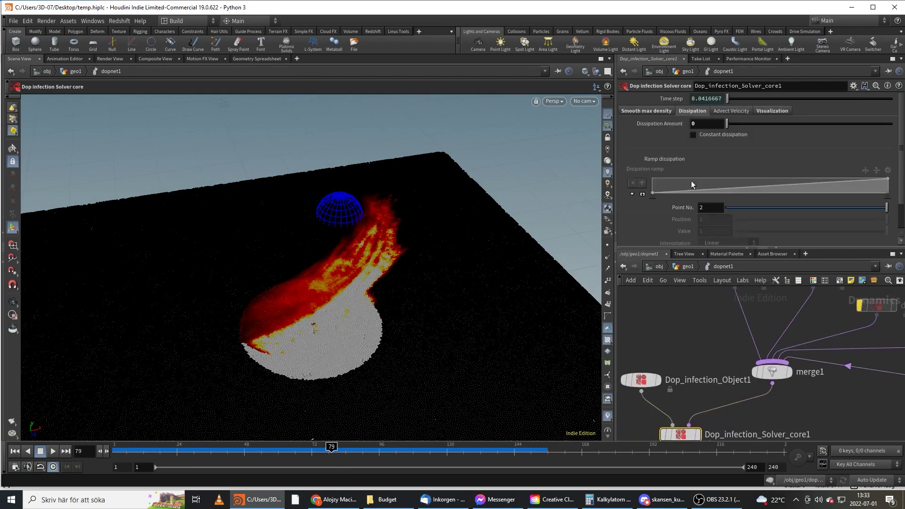
pyautogui.click(740, 112)
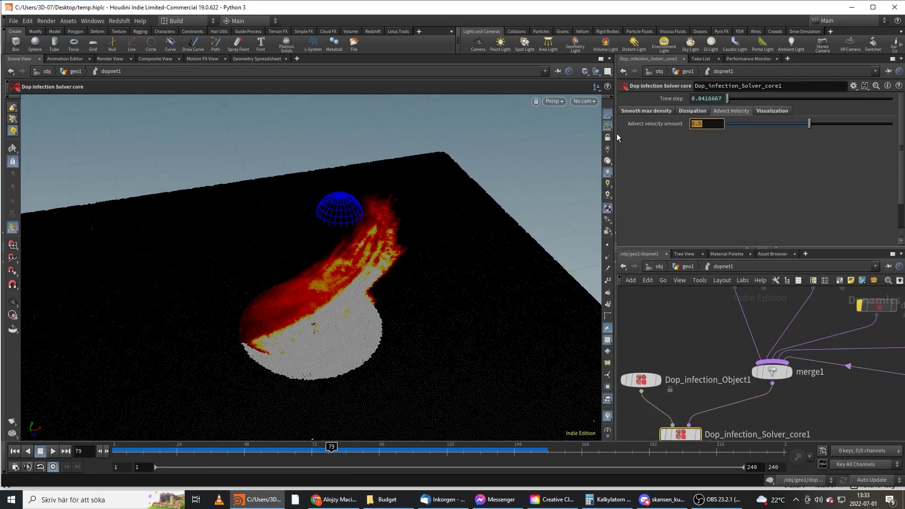
pyautogui.moveTo(134, 449); pyautogui.dragTo(39, 451)
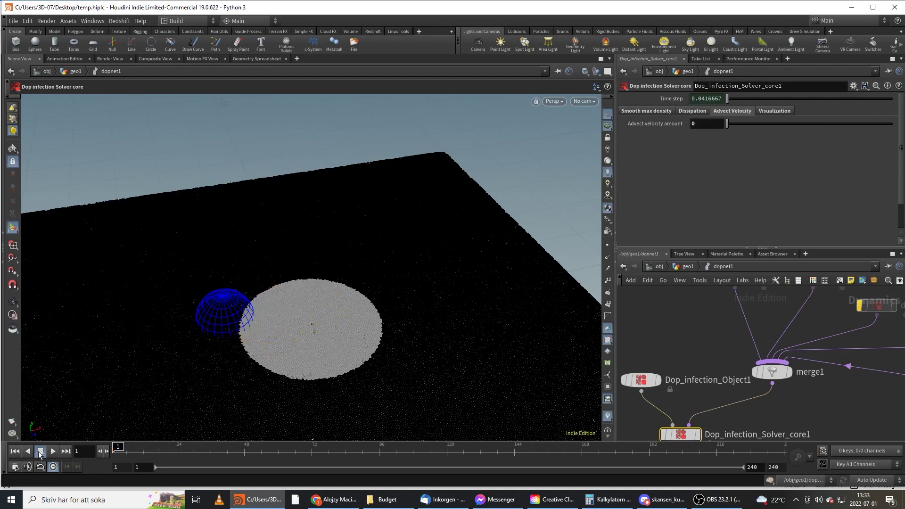
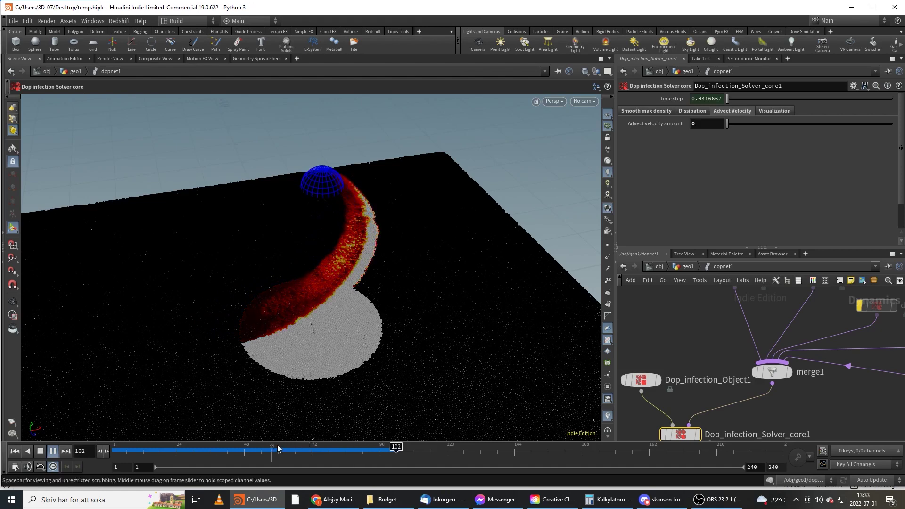
pyautogui.moveTo(279, 449); pyautogui.dragTo(28, 455)
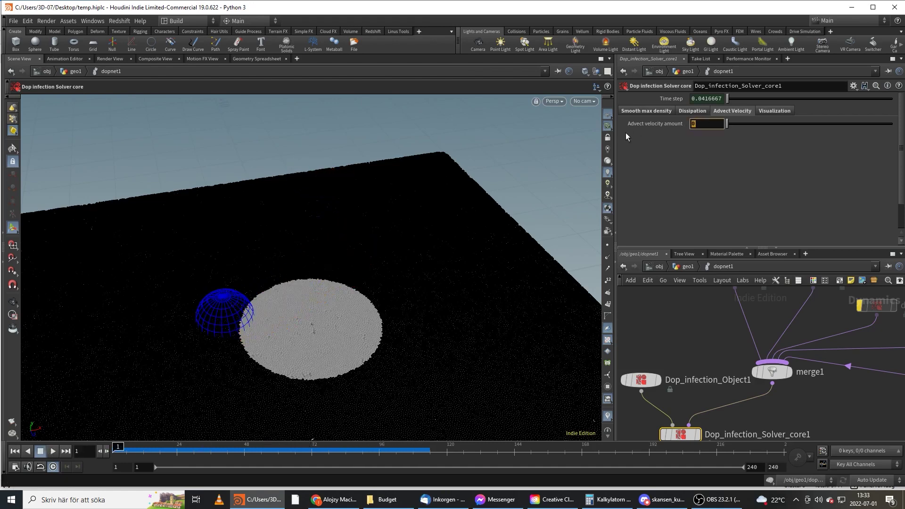
# Set the solver core's Advect velocity amount to .5, play the simulation, and rewind it
pyautogui.write('.5')
pyautogui.press('Return')
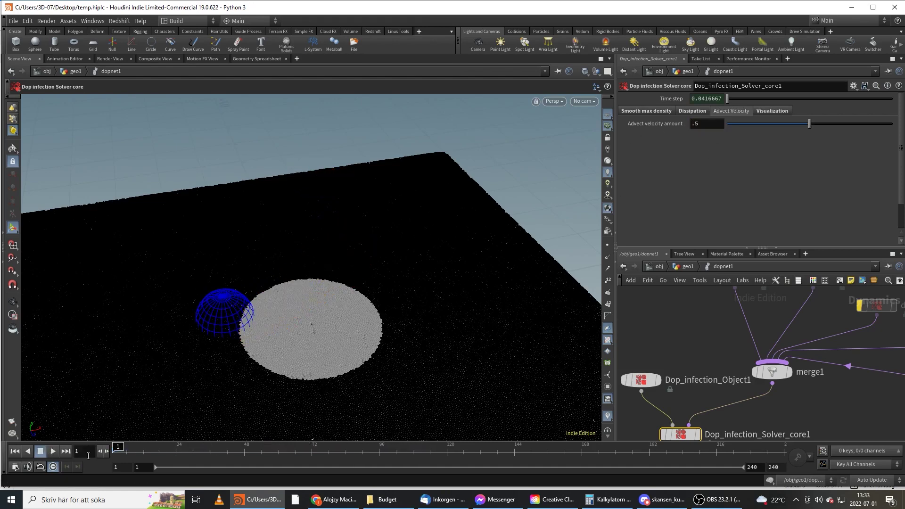
pyautogui.click(52, 452)
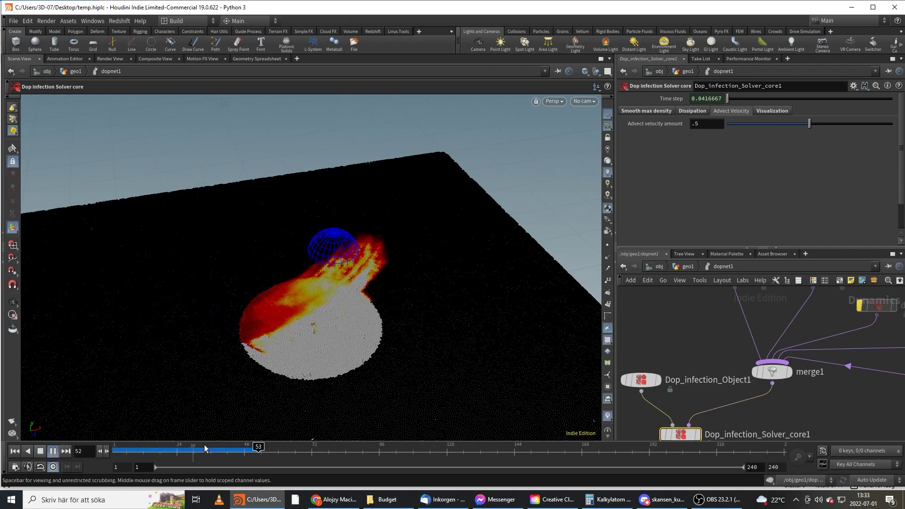
pyautogui.moveTo(265, 451); pyautogui.dragTo(132, 452)
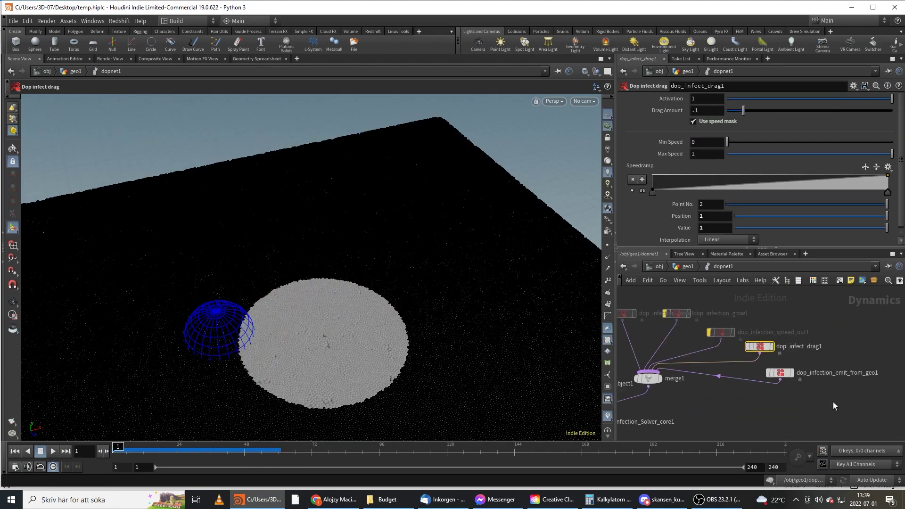
# Add a Dop infection blur node below the emit node in dopnet1 and wire it into merge1
pyautogui.press('Tab')
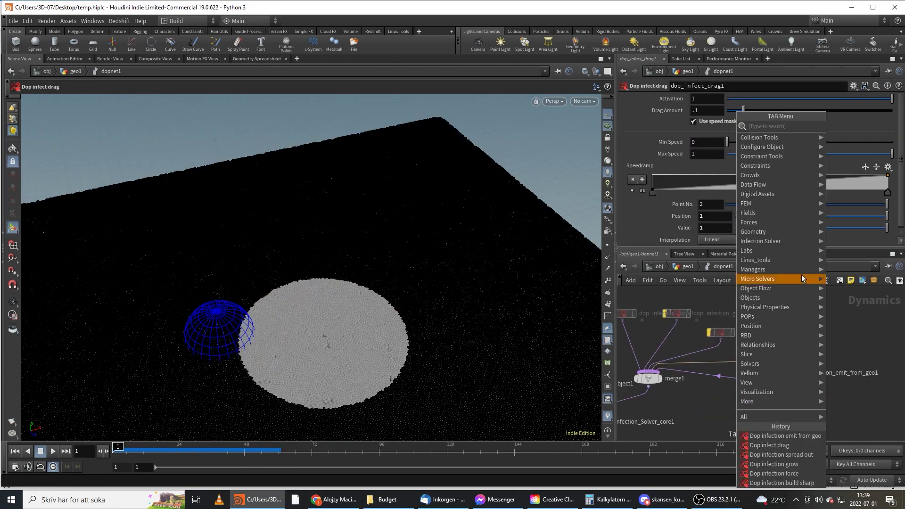
pyautogui.moveTo(782, 185)
pyautogui.moveTo(774, 242)
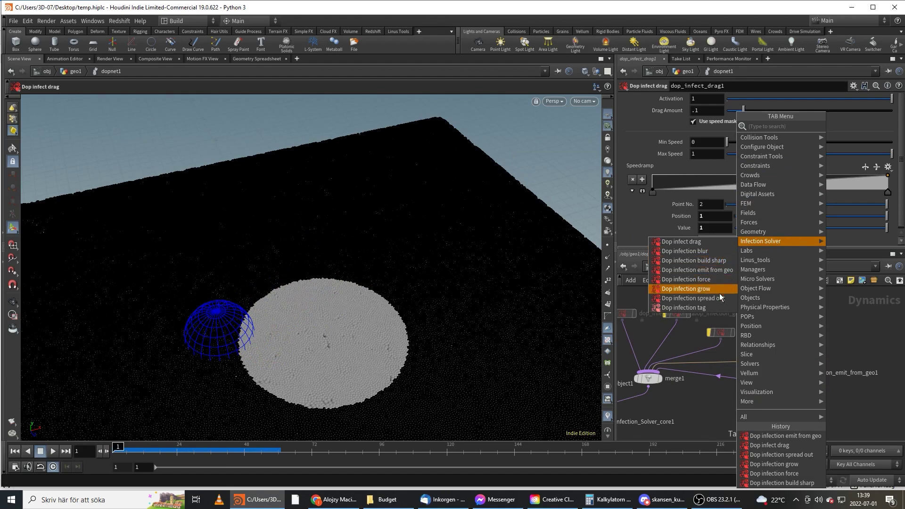
pyautogui.click(724, 253)
pyautogui.click(814, 399)
pyautogui.click(816, 404)
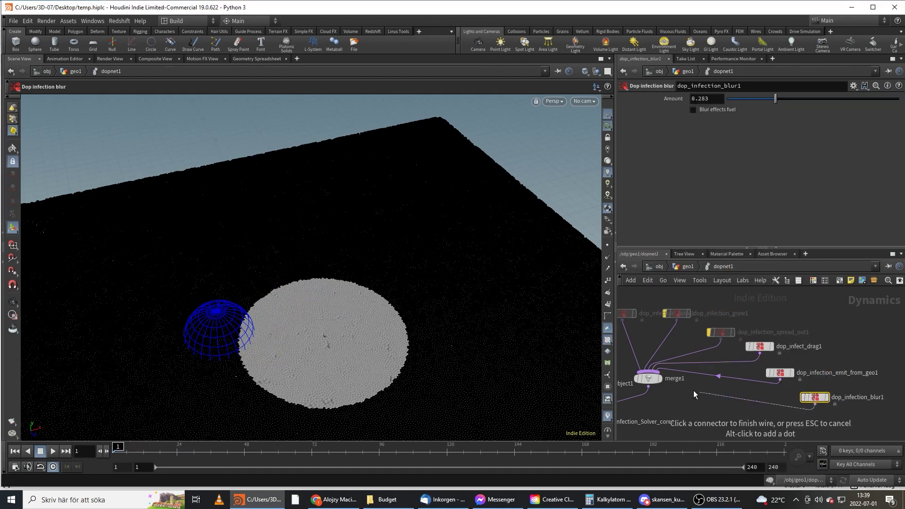
pyautogui.click(649, 377)
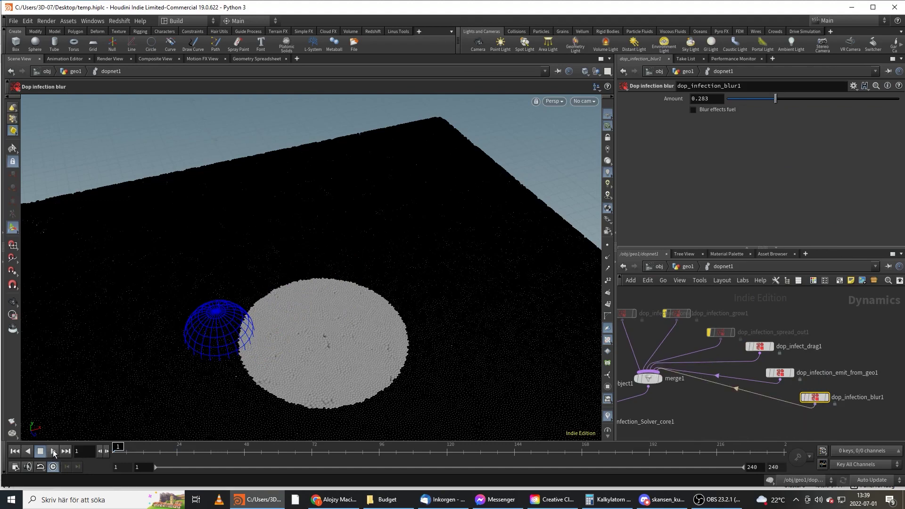
# Play the simulation with the default blur, try a blur Amount of 2, replay, and rewind to the start
pyautogui.click(53, 451)
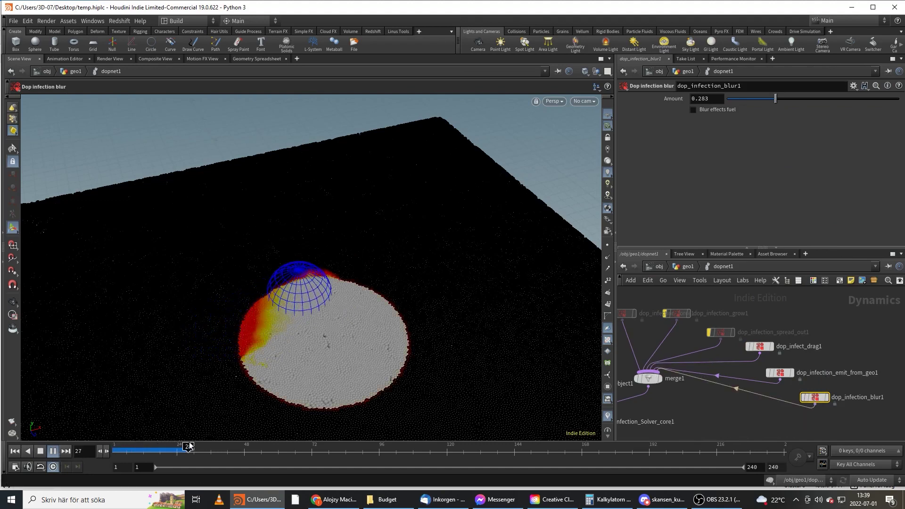
pyautogui.moveTo(190, 446); pyautogui.dragTo(78, 451)
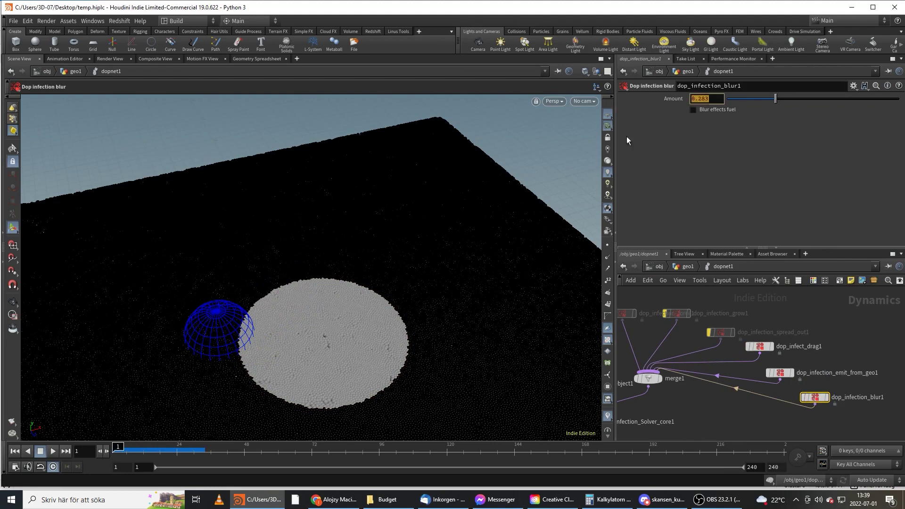
pyautogui.write('2')
pyautogui.press('Return')
pyautogui.click(54, 451)
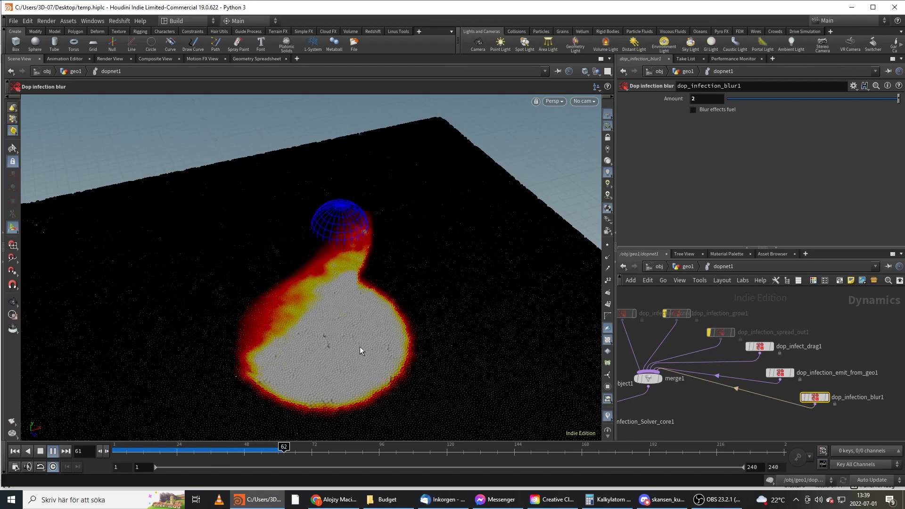
pyautogui.moveTo(263, 458); pyautogui.dragTo(111, 454)
# Set the infection blur Amount to 10, play the simulation, and rewind it
pyautogui.write('0')
pyautogui.press('Return')
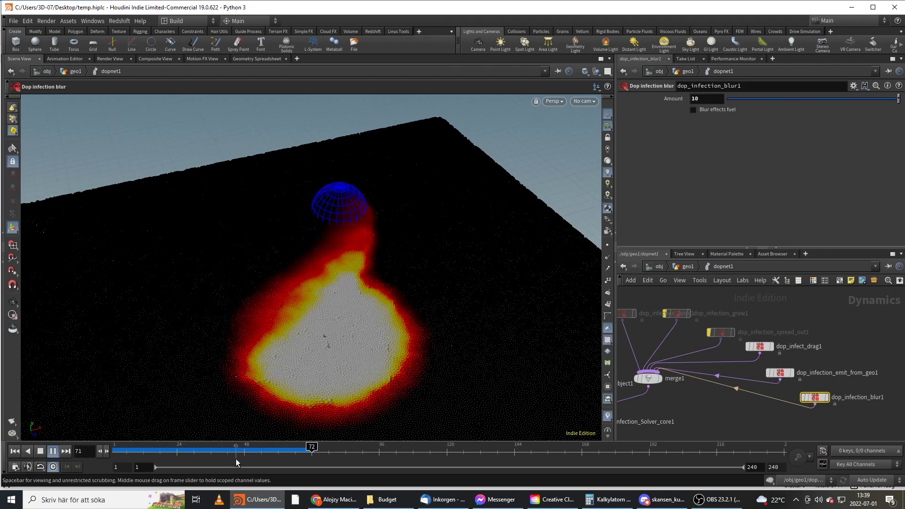
pyautogui.moveTo(265, 461); pyautogui.dragTo(103, 427)
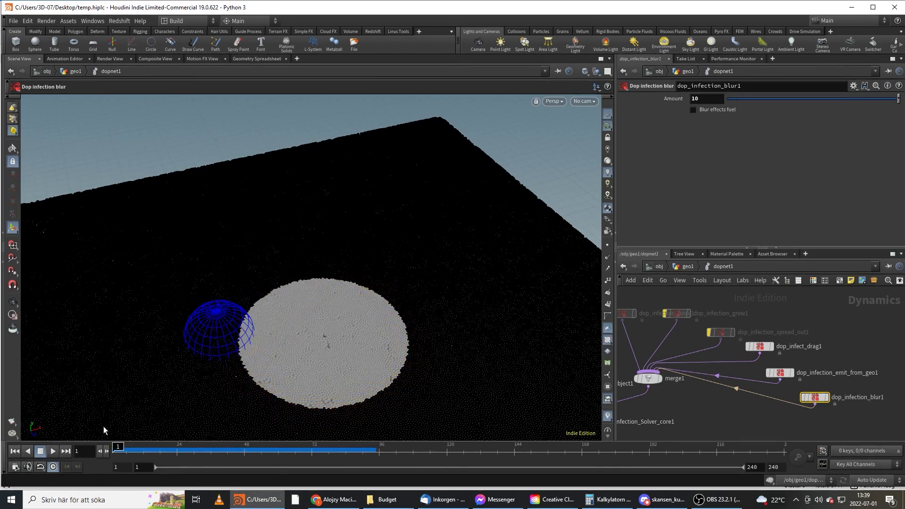
# Bypass the infection blur node and the infection emit from geo node
pyautogui.click(803, 398)
pyautogui.moveTo(793, 413); pyautogui.dragTo(796, 392, button='middle')
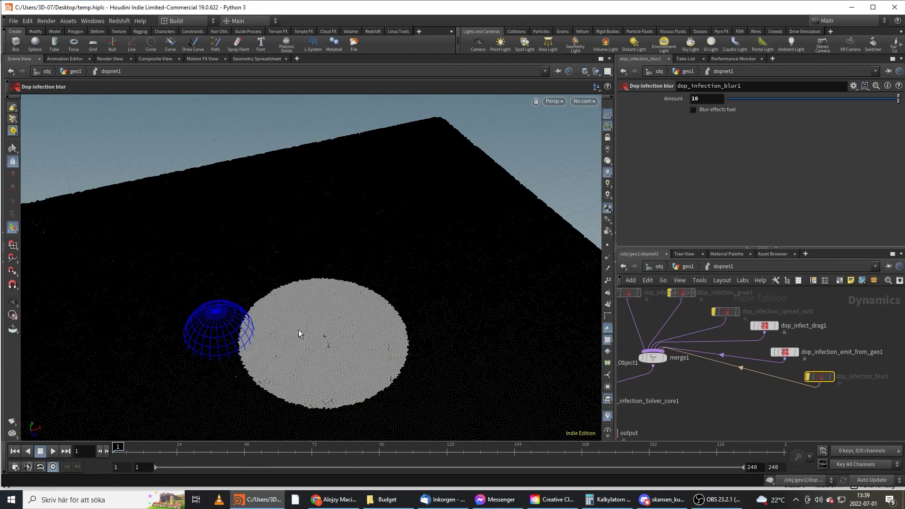
pyautogui.moveTo(791, 407); pyautogui.dragTo(796, 389, button='middle')
pyautogui.moveTo(763, 402); pyautogui.dragTo(778, 432, button='middle')
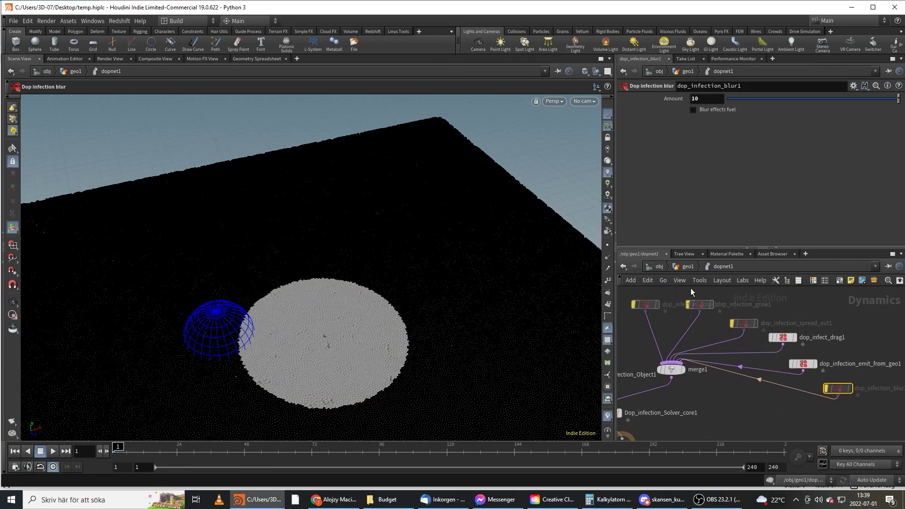
pyautogui.scroll(3, 728, 339)
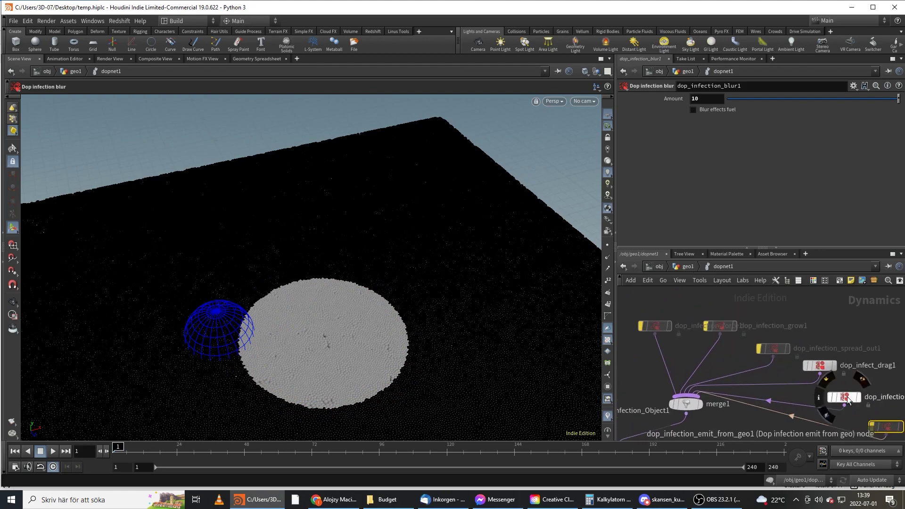
pyautogui.click(847, 397)
pyautogui.moveTo(848, 397); pyautogui.dragTo(756, 383, button='middle')
pyautogui.moveTo(699, 331); pyautogui.dragTo(774, 344, button='middle')
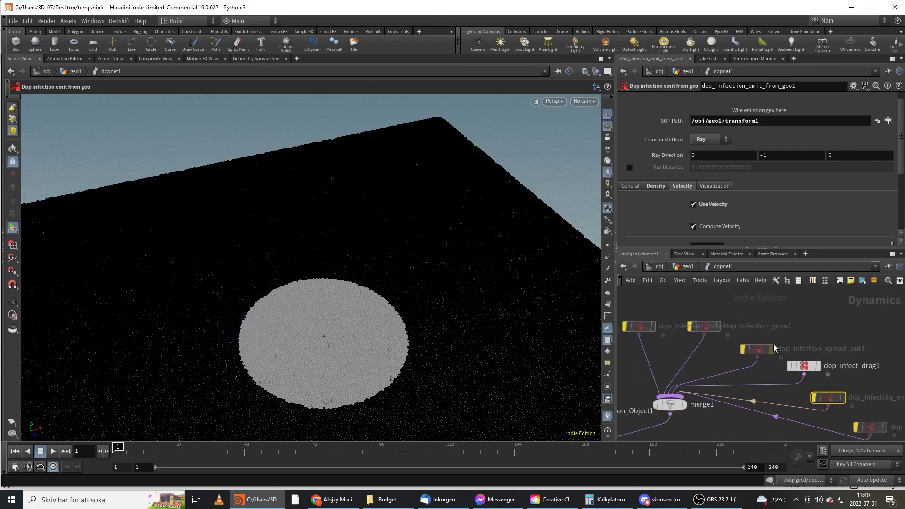
# Re-enable the bypassed spread out, grow and force nodes, play the simulation, and rewind it
pyautogui.click(754, 349)
pyautogui.press('b')
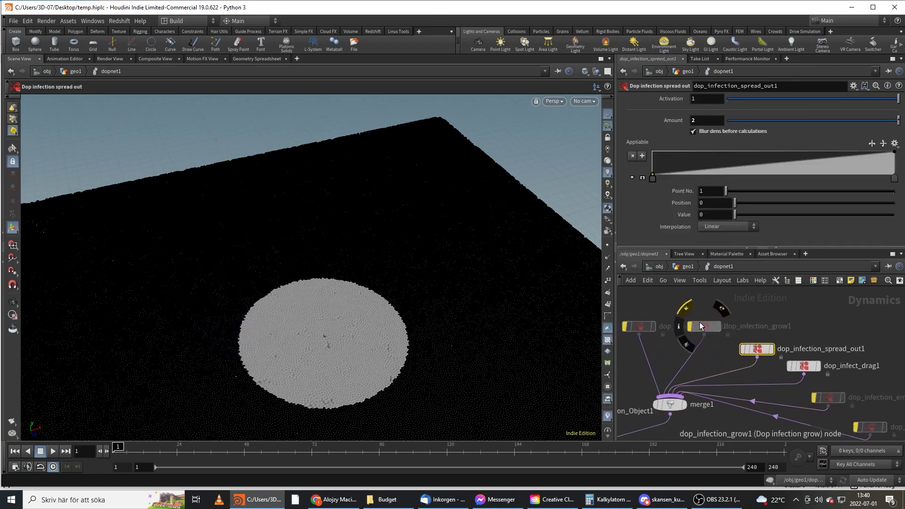
pyautogui.click(704, 326)
pyautogui.moveTo(680, 310); pyautogui.dragTo(730, 310, button='middle')
pyautogui.click(689, 326)
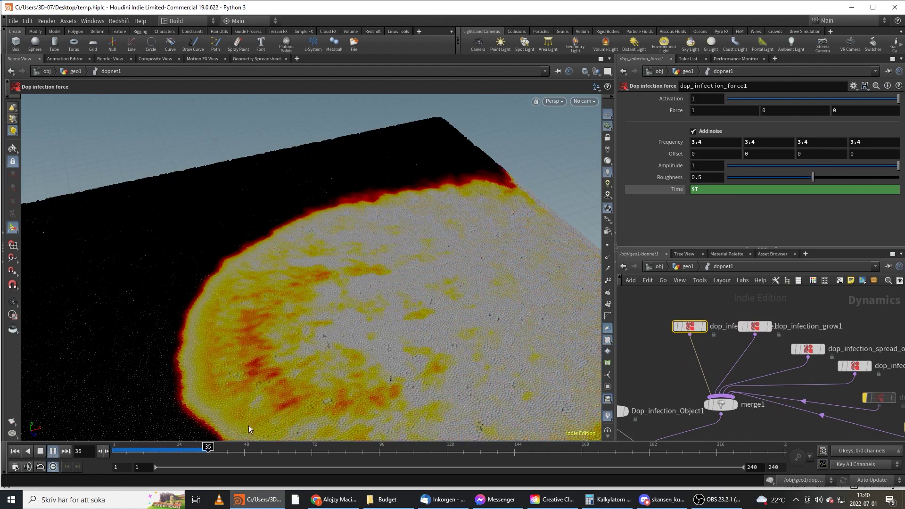
pyautogui.click(120, 446)
# Set group1's bounding sphere Size to 0.3 in geo1, return to dopnet1, play the simulation, and rewind it
pyautogui.click(688, 266)
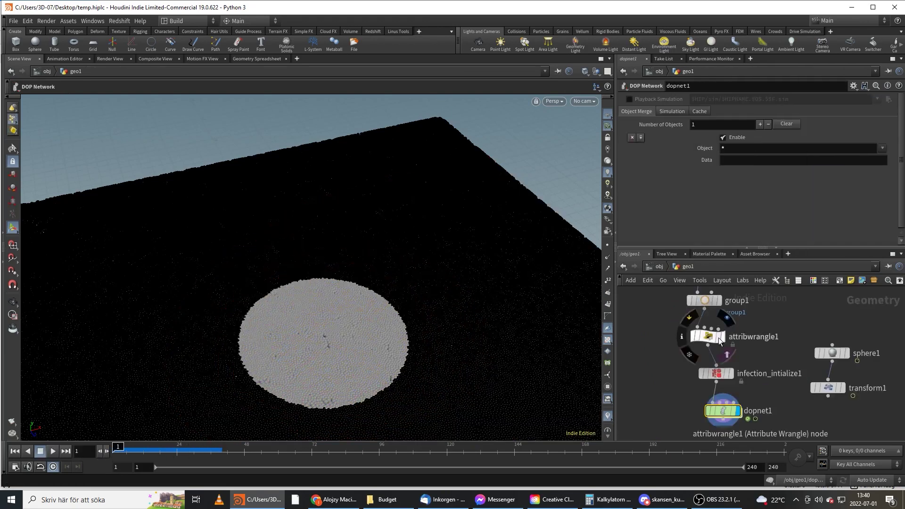
pyautogui.click(704, 301)
pyautogui.moveTo(663, 201); pyautogui.dragTo(608, 213, button='middle')
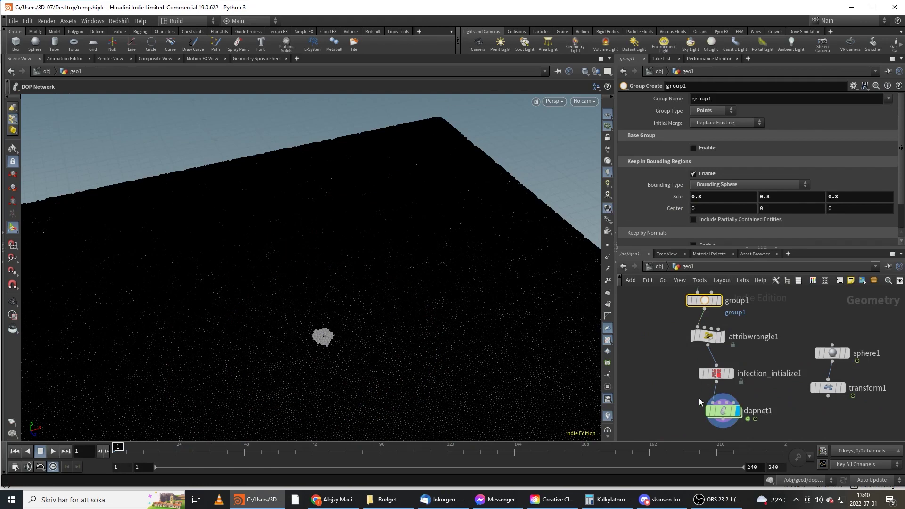
pyautogui.doubleClick(717, 409)
pyautogui.click(53, 452)
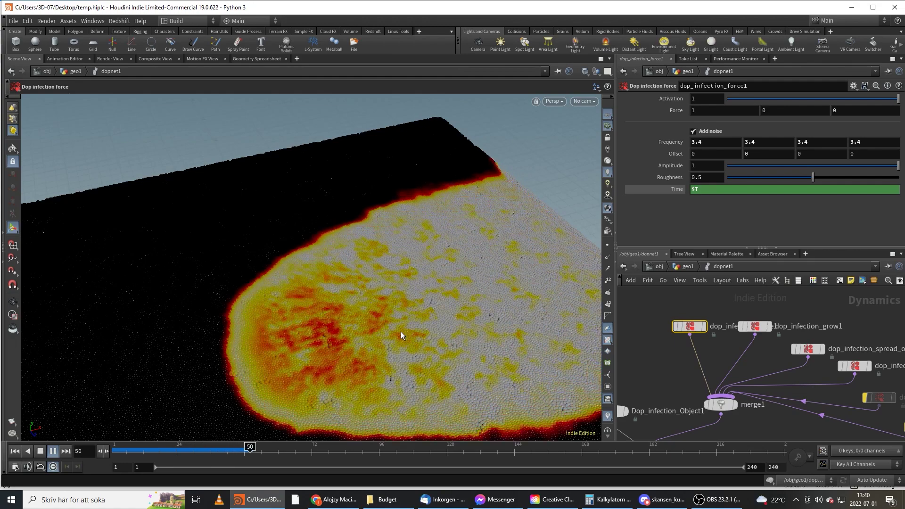
pyautogui.moveTo(243, 452); pyautogui.dragTo(116, 452)
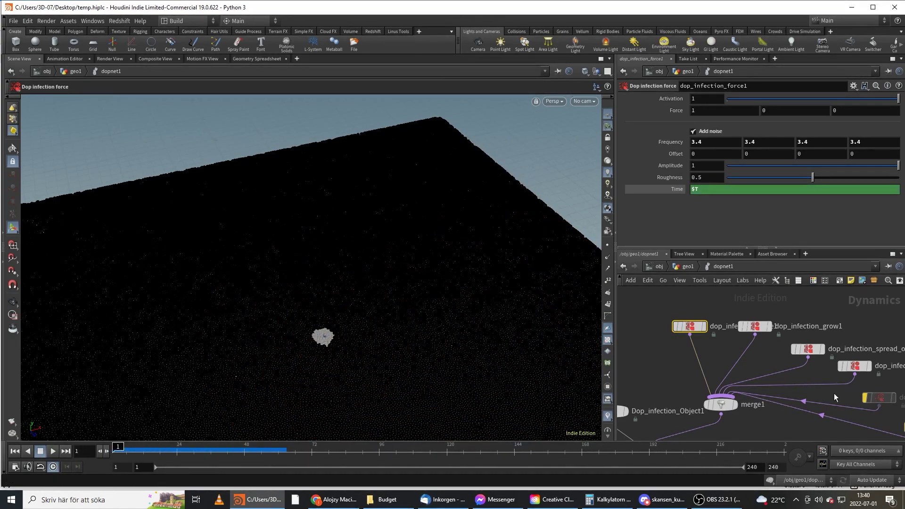
# Add a Dop infection tag node below the bypassed nodes and wire it into merge1
pyautogui.press('Tab')
pyautogui.write('tag')
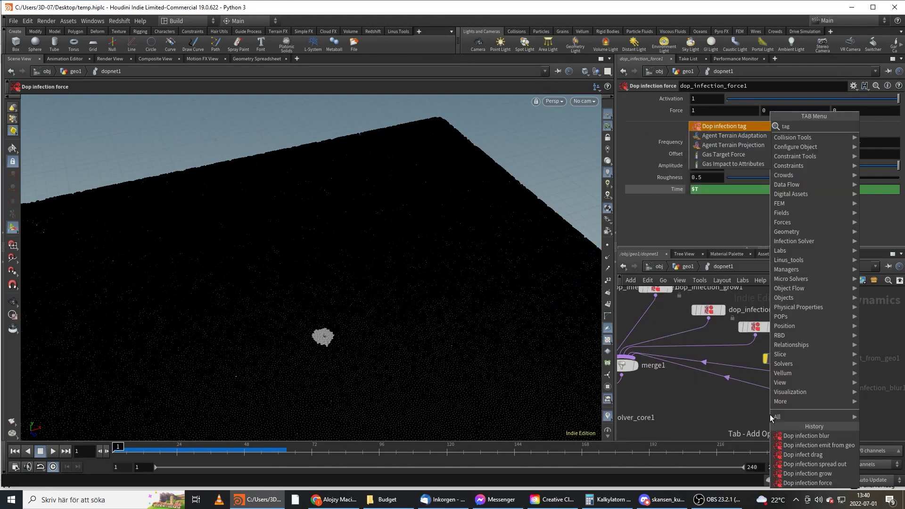
pyautogui.press('Return')
pyautogui.click(770, 414)
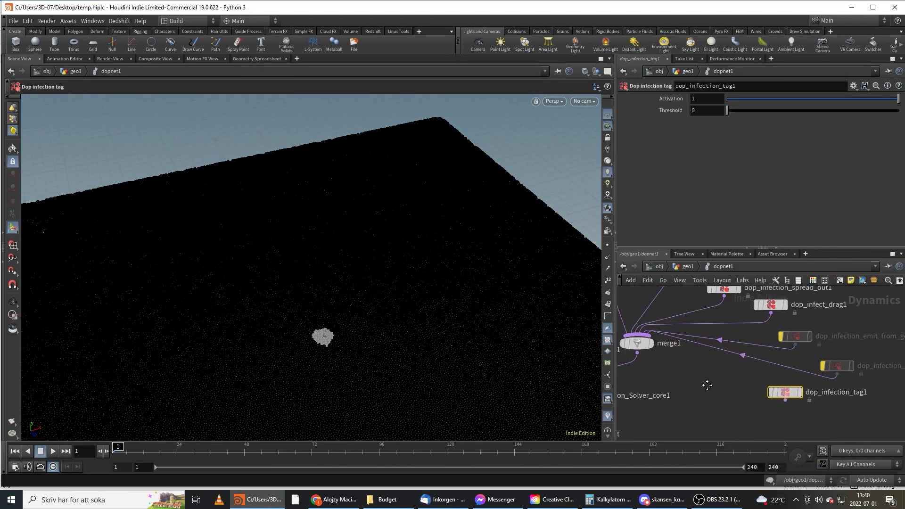
pyautogui.click(792, 399)
pyautogui.click(680, 353)
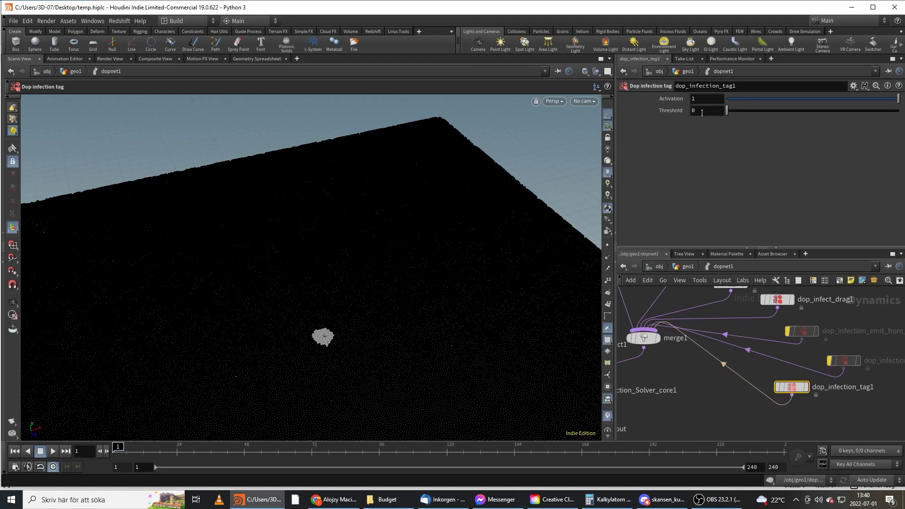
# Set the infection tag Threshold to .9, play the simulation, and rewind it
pyautogui.write('.9')
pyautogui.press('Return')
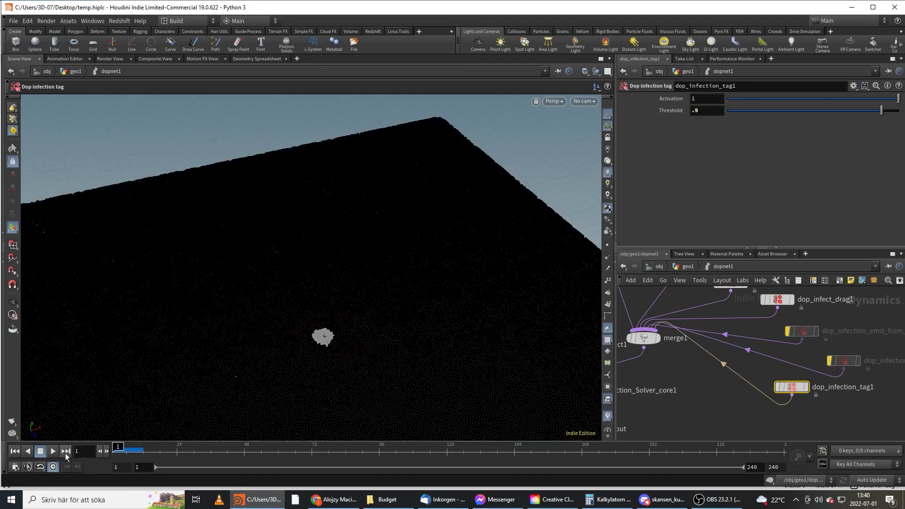
pyautogui.click(52, 452)
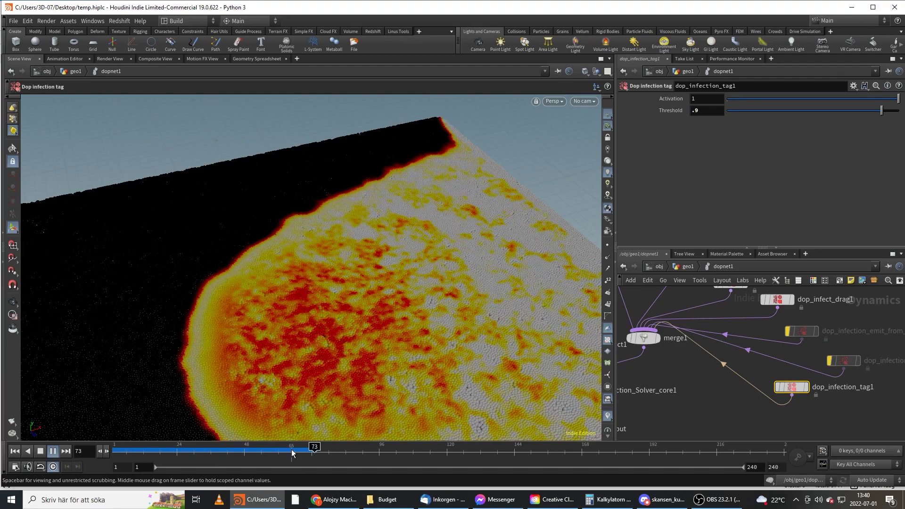
pyautogui.moveTo(291, 453); pyautogui.dragTo(88, 437)
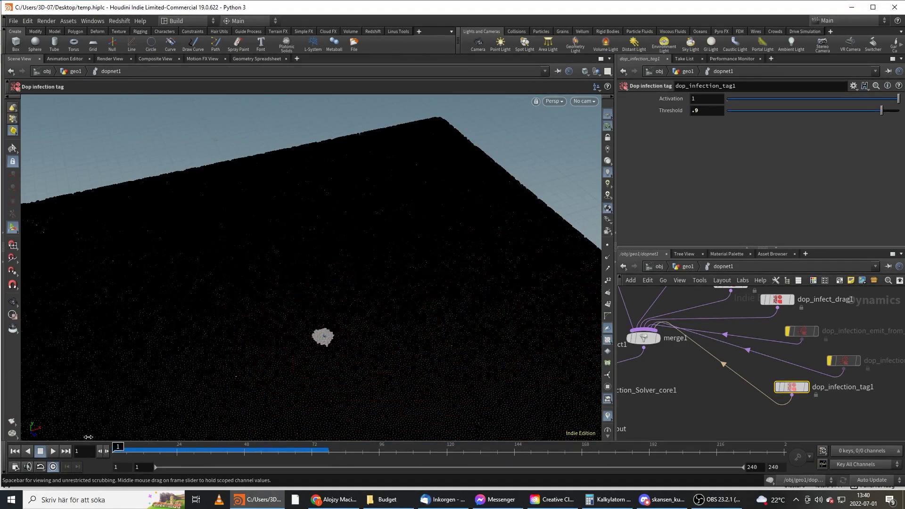
# Add an Infection split tag node after dopnet1 in geo1, display it, and scrub to frame 73
pyautogui.click(677, 268)
pyautogui.moveTo(719, 426); pyautogui.dragTo(703, 366, button='middle')
pyautogui.click(713, 362)
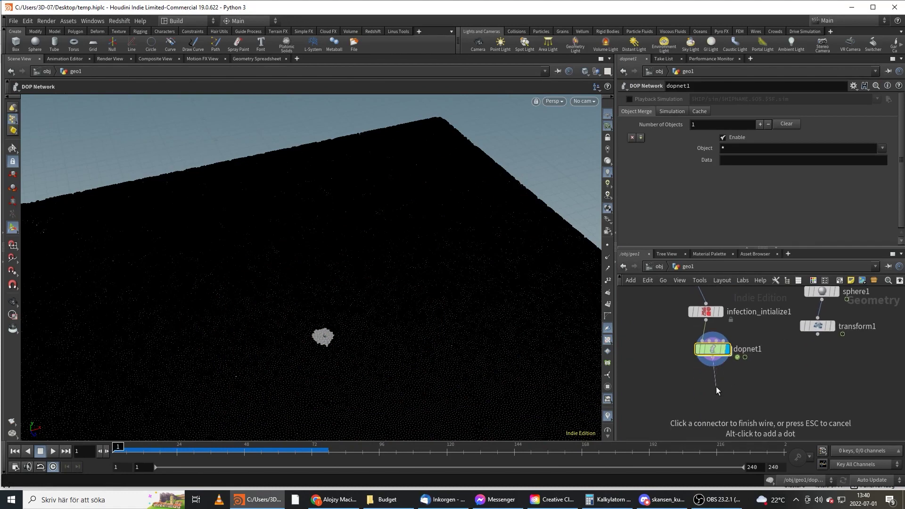
pyautogui.click(716, 386)
pyautogui.write('nf')
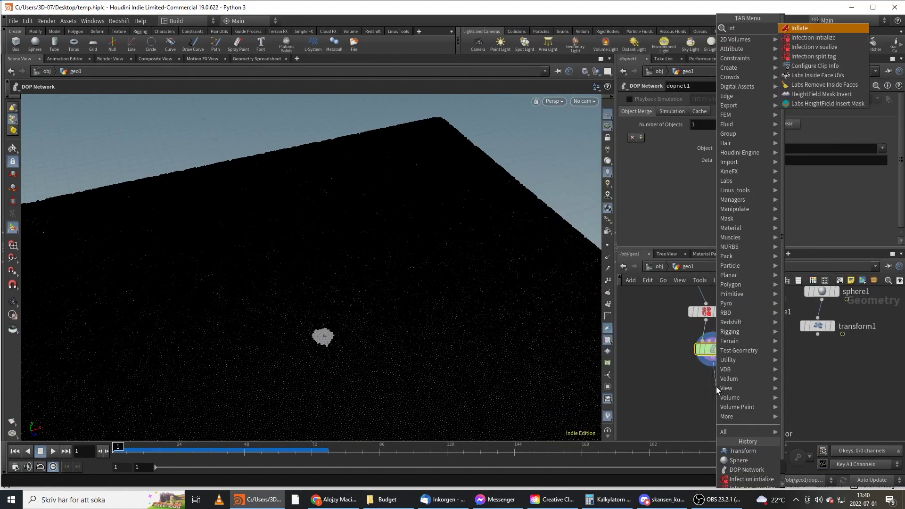
pyautogui.press('Down')
pyautogui.press('Down')
pyautogui.press('Down')
pyautogui.press('Return')
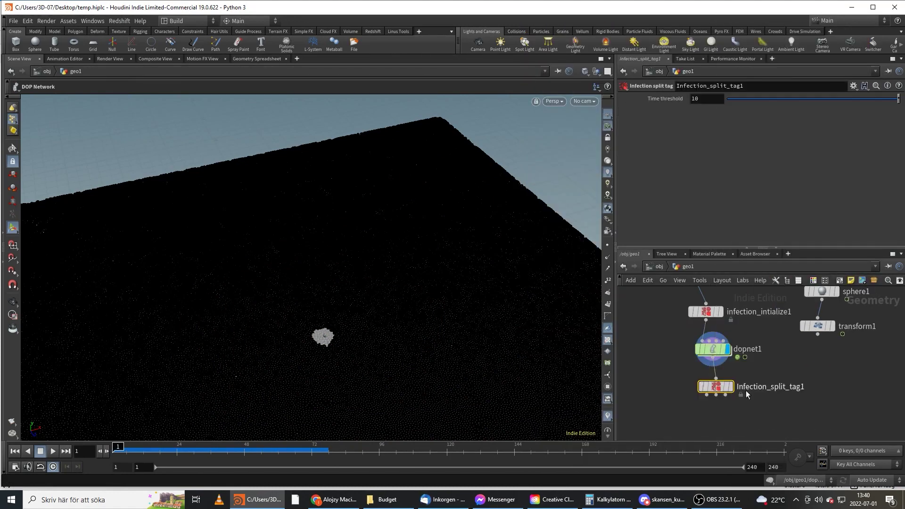
pyautogui.click(731, 388)
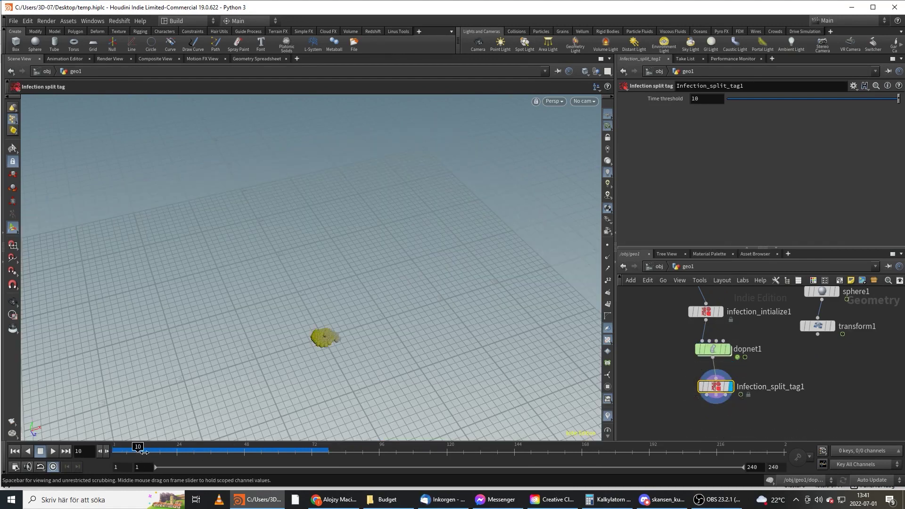
pyautogui.moveTo(144, 452); pyautogui.dragTo(314, 452)
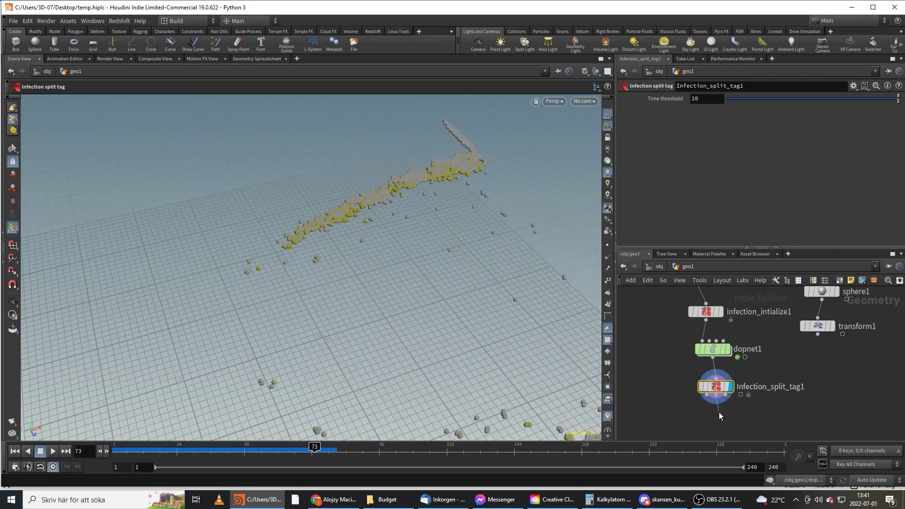
# Attach a Null to the middle output of the Infection split tag node and display it
pyautogui.press('Tab')
pyautogui.write('null')
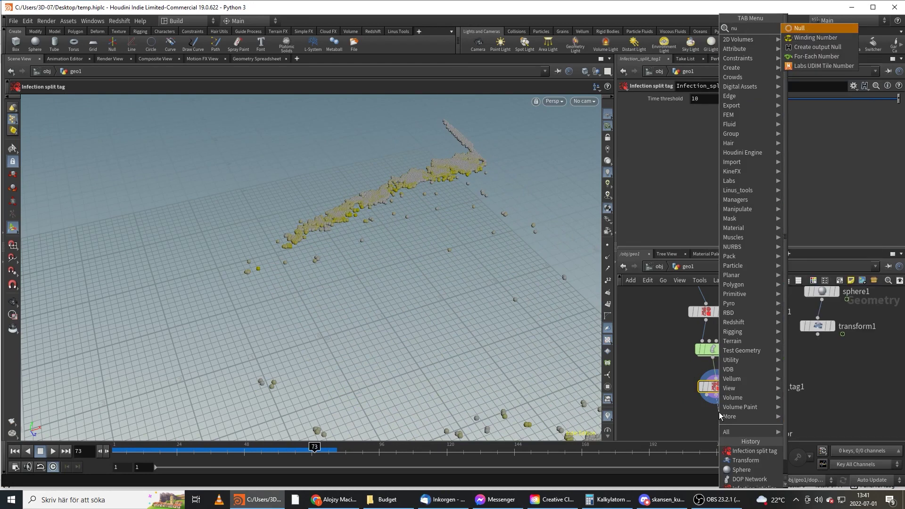
pyautogui.press('Return')
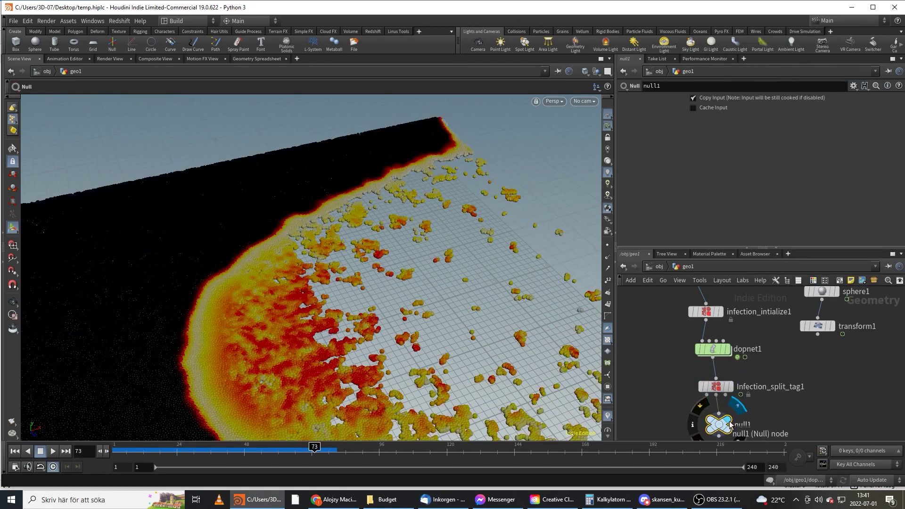
# Duplicate the null, wire the copy to the split tag node's third output, display it, and scrub through its particles
pyautogui.moveTo(729, 420); pyautogui.dragTo(706, 384, button='middle')
pyautogui.keyDown('alt'); pyautogui.moveTo(696, 389); pyautogui.dragTo(737, 396); pyautogui.keyUp('alt')
pyautogui.click(738, 394)
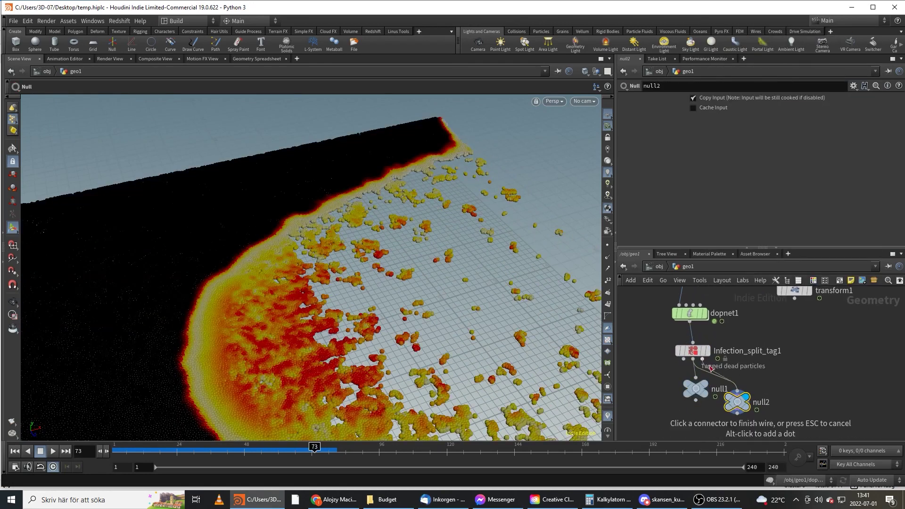
pyautogui.click(739, 402)
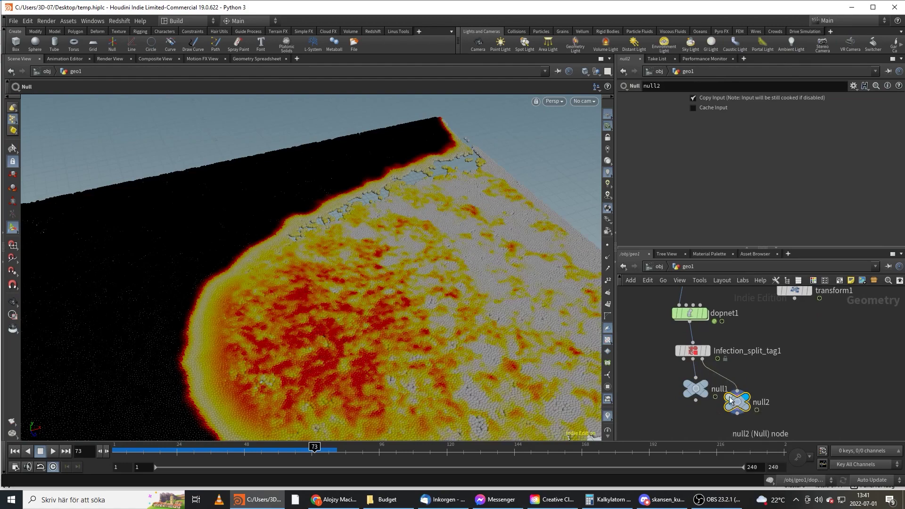
pyautogui.click(199, 447)
pyautogui.moveTo(214, 446); pyautogui.dragTo(267, 446)
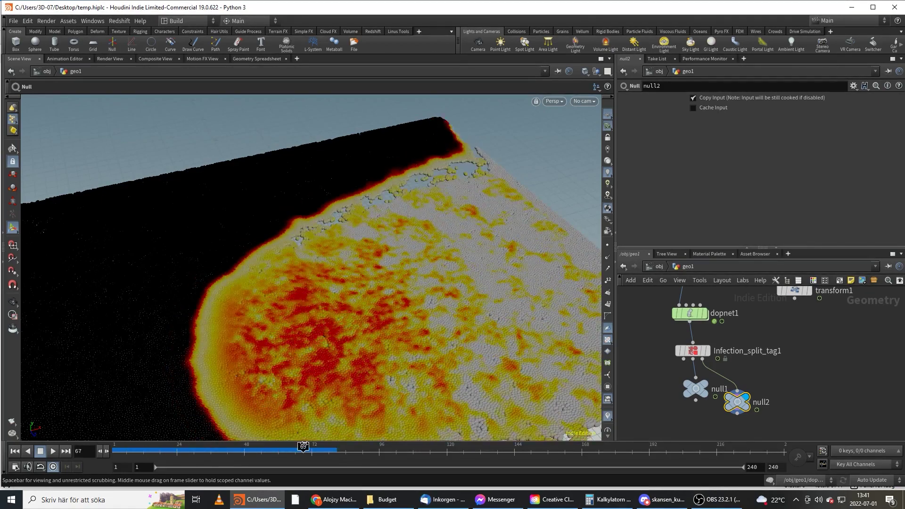
# Add a POP Network, wire the Infection split tag node's first output into its first input, and display it
pyautogui.click(698, 387)
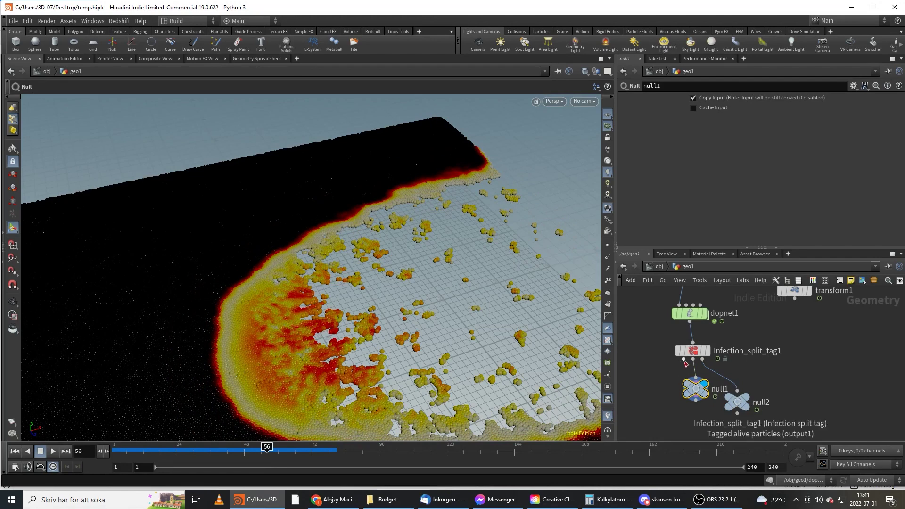
pyautogui.press('Tab')
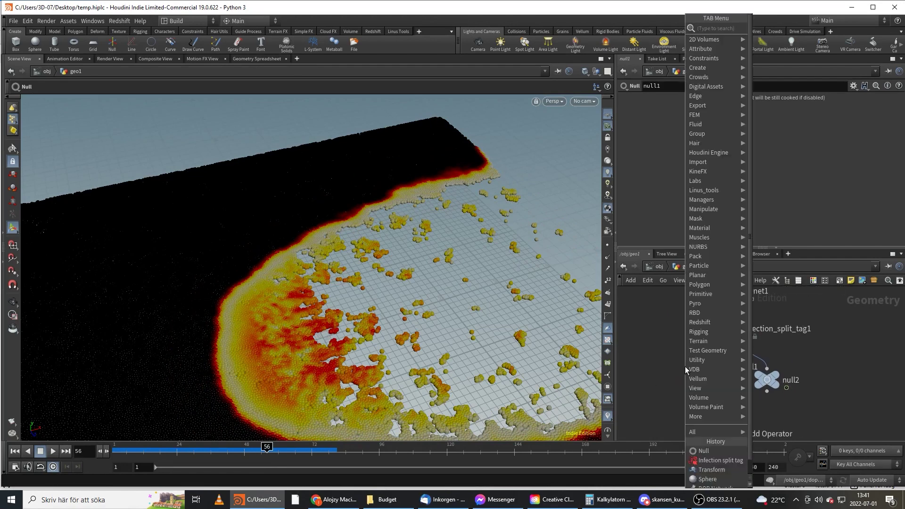
pyautogui.write('pop')
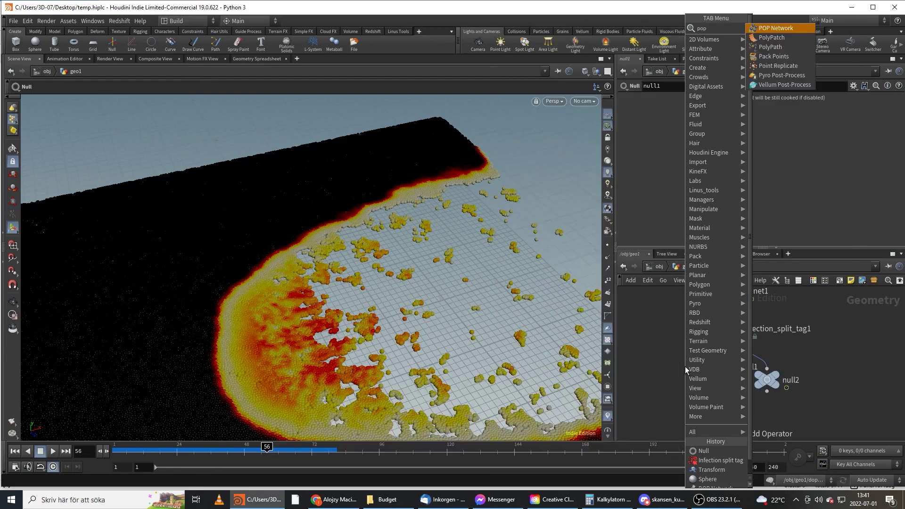
pyautogui.press('Return')
pyautogui.click(677, 402)
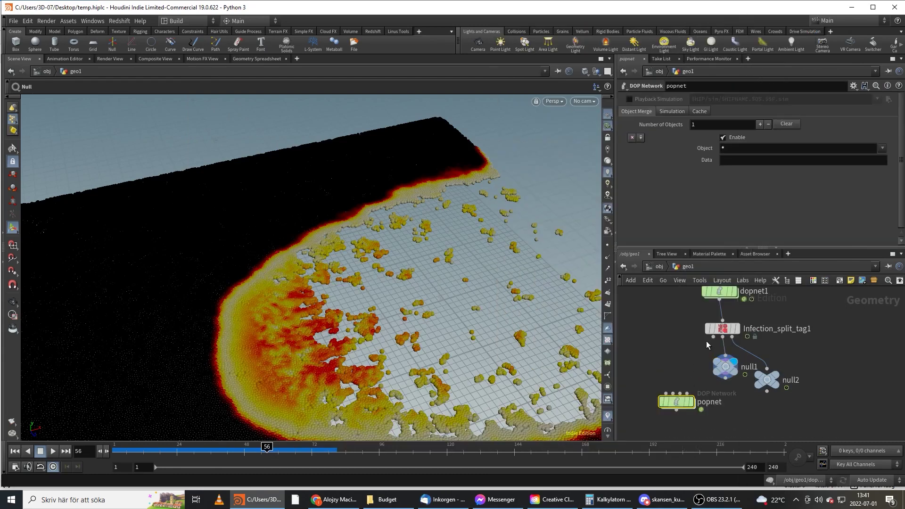
pyautogui.moveTo(723, 354); pyautogui.dragTo(694, 405)
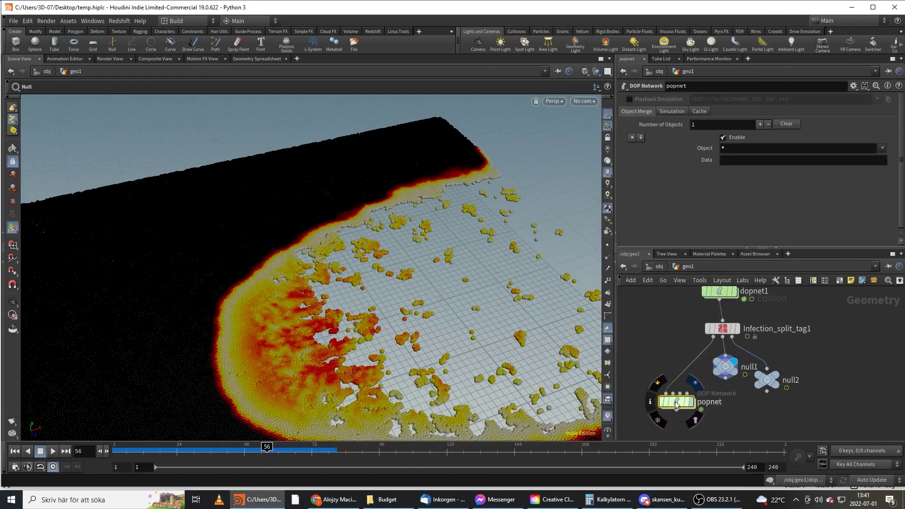
pyautogui.click(691, 402)
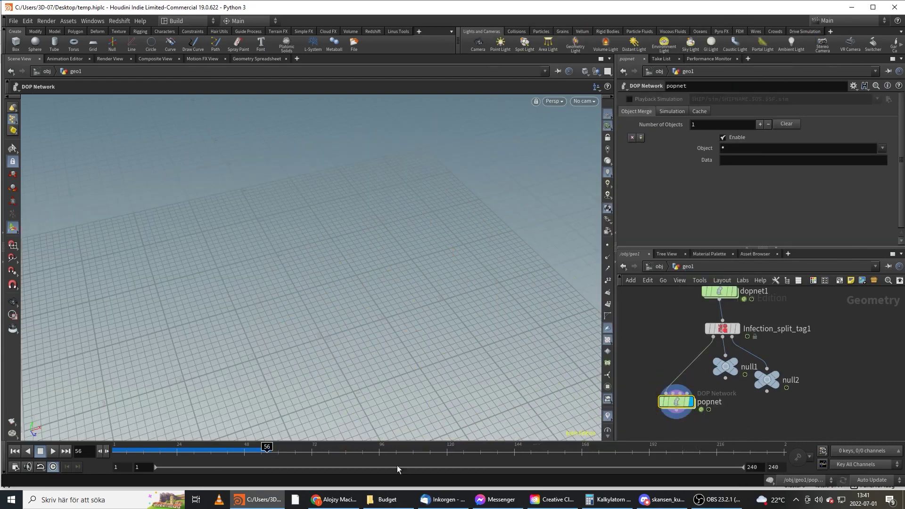
# Set the Emission Type of popnet's first-input POP Source to All Points and return to geo1
pyautogui.doubleClick(677, 402)
pyautogui.click(792, 318)
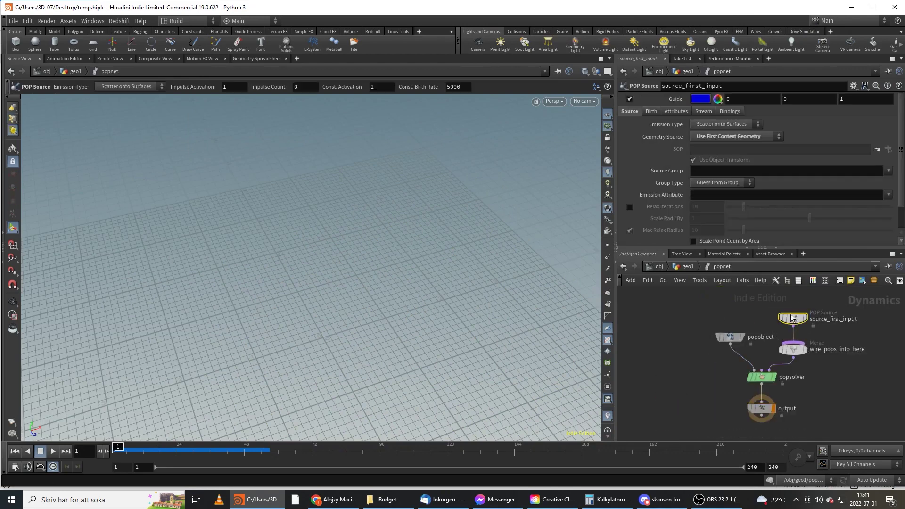
pyautogui.click(724, 125)
pyautogui.click(729, 124)
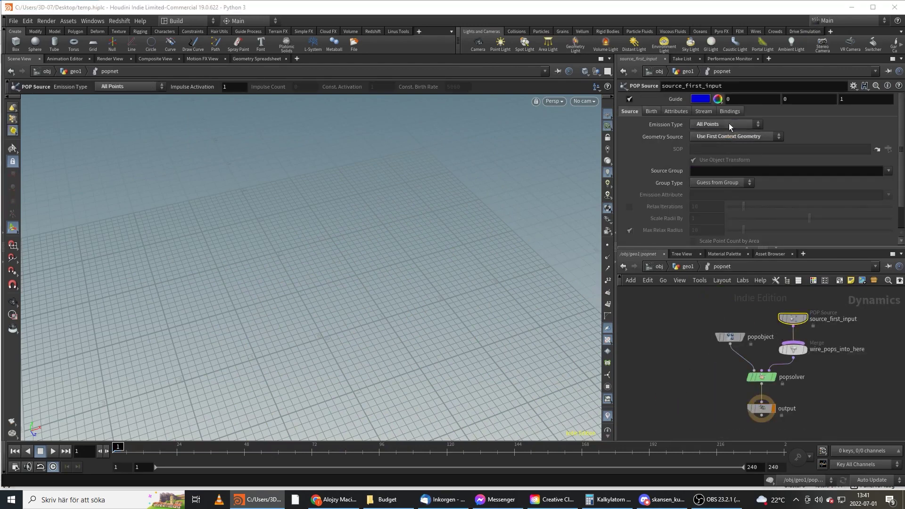
pyautogui.press('u')
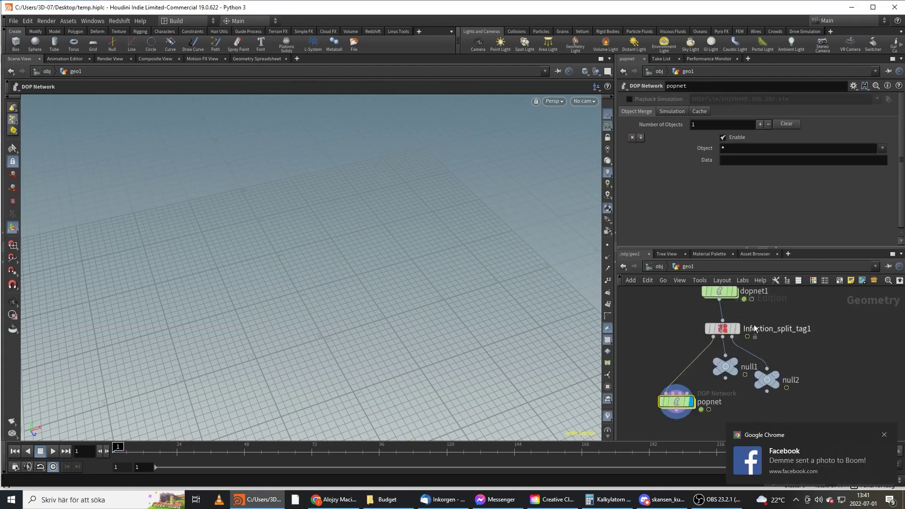
# Display the Infection split tag node, set its Time threshold to 3, and scrub the particles through to frame 50
pyautogui.click(730, 332)
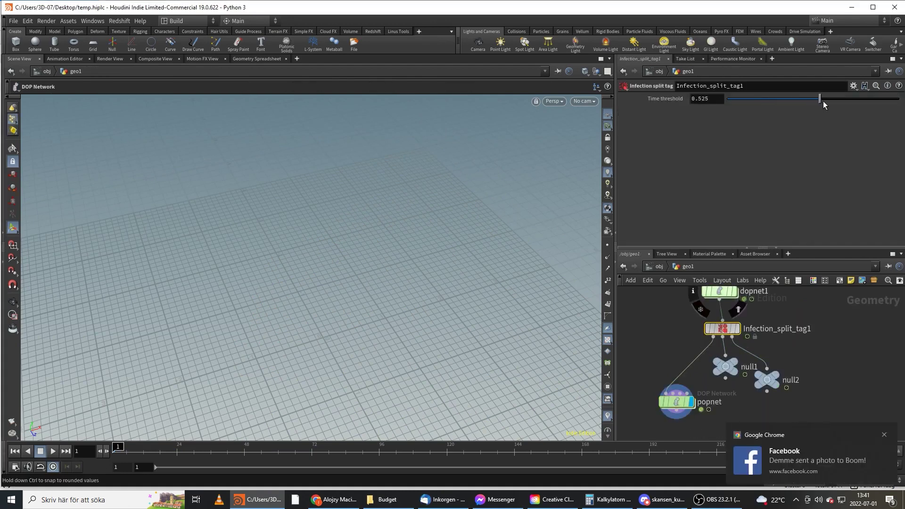
pyautogui.write('5')
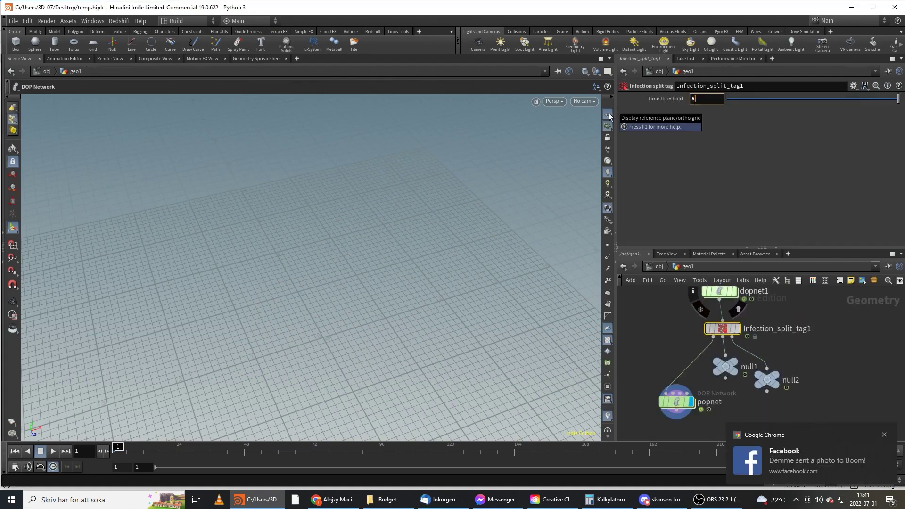
pyautogui.write('r')
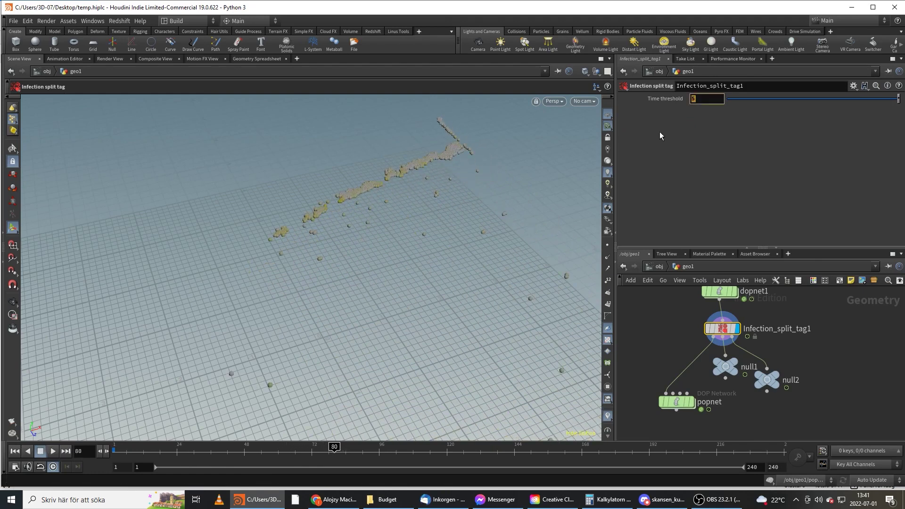
pyautogui.click(851, 381)
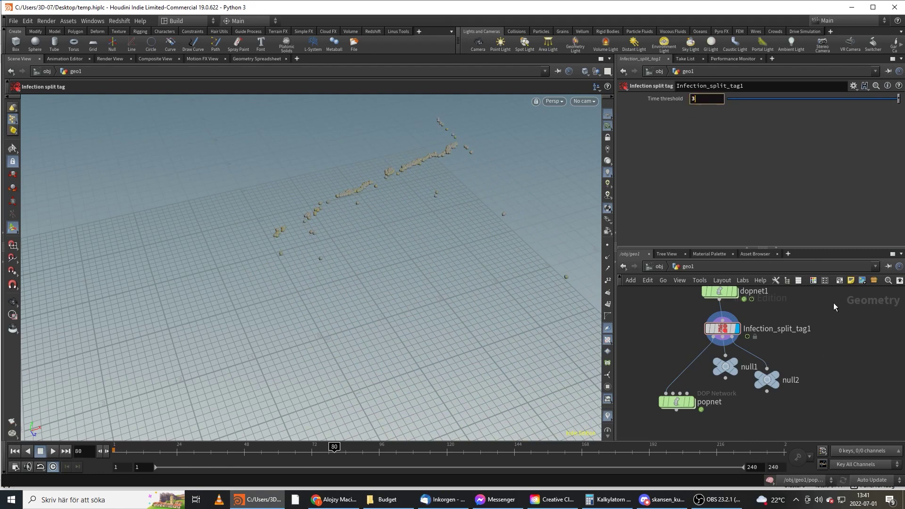
pyautogui.moveTo(326, 444); pyautogui.dragTo(136, 450)
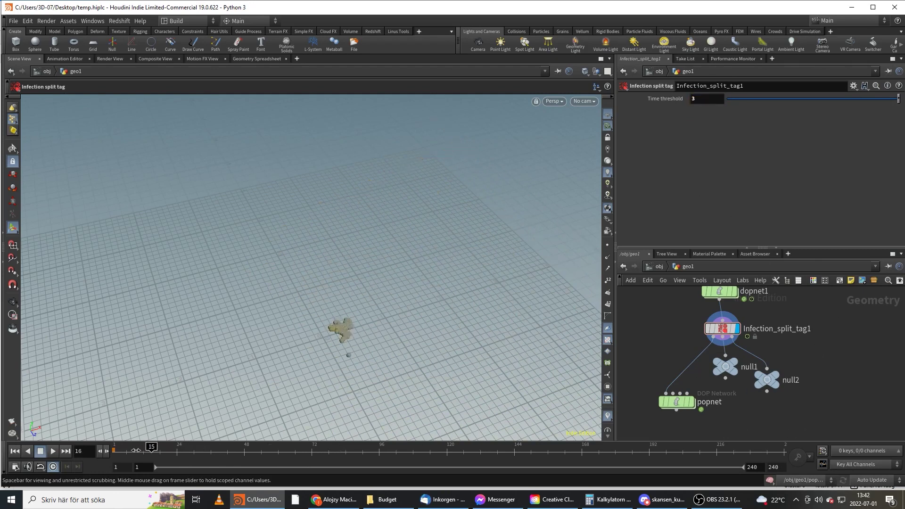
pyautogui.moveTo(80, 450); pyautogui.dragTo(251, 448)
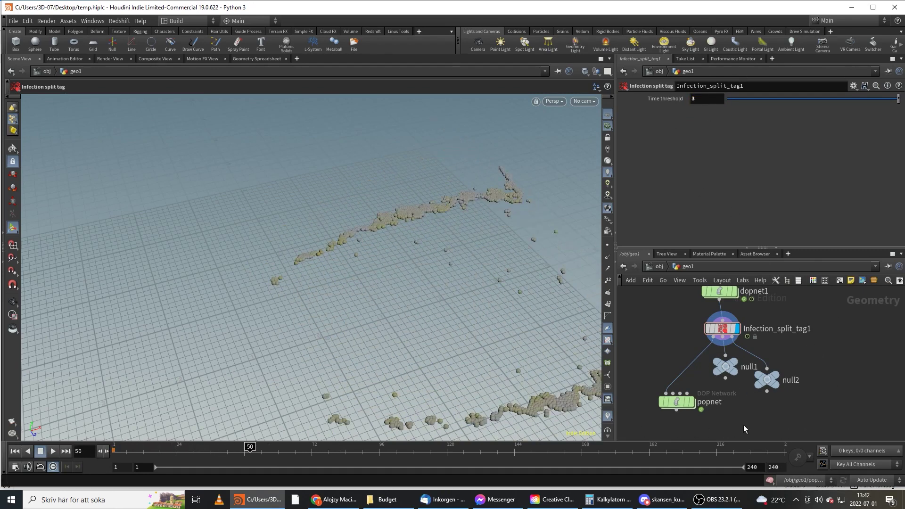
# Display popnet, rewind to frame 1, and set its POP Source's Life Expectancy to .5 and Life Variance to .23
pyautogui.click(689, 401)
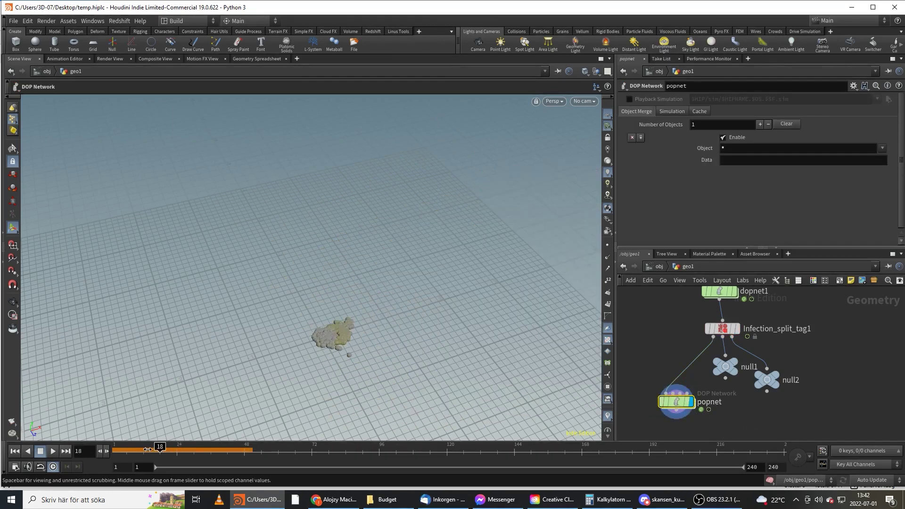
pyautogui.hotkey('ctrl', 'Up')
pyautogui.doubleClick(672, 403)
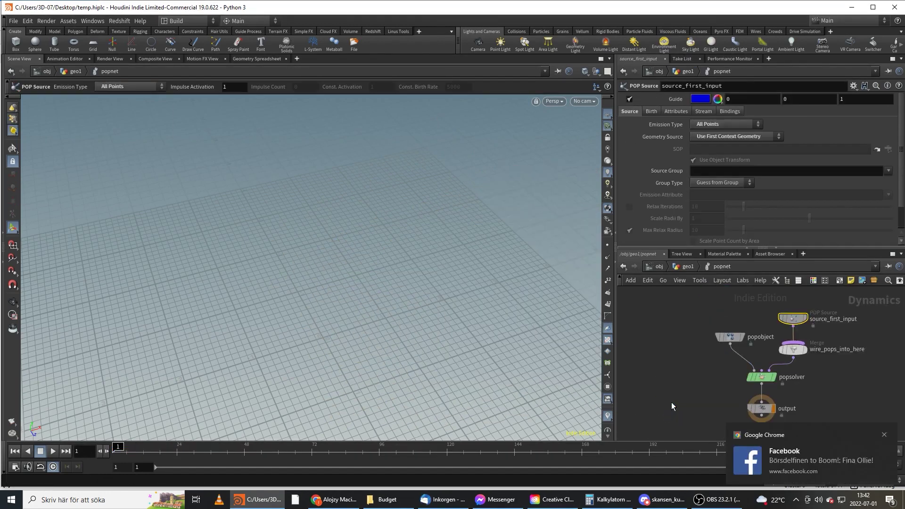
pyautogui.click(657, 112)
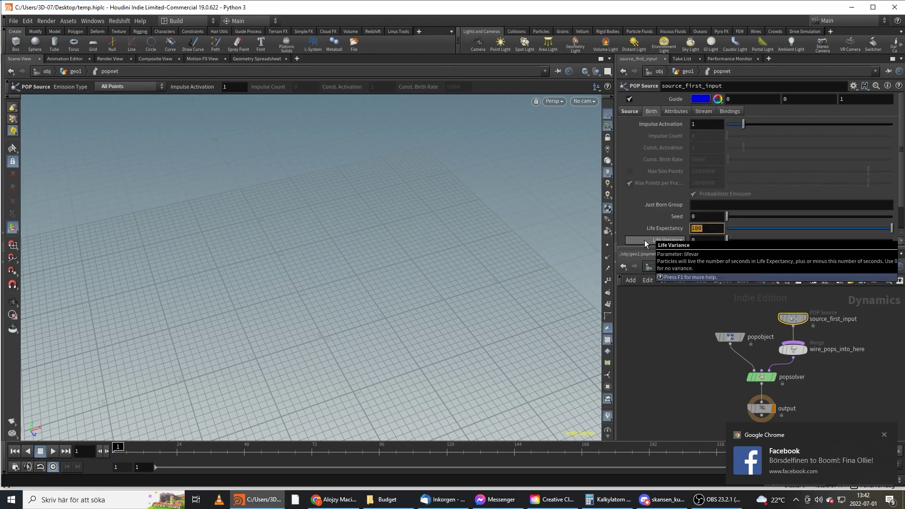
pyautogui.write('.5')
pyautogui.press('Tab')
pyautogui.write('2')
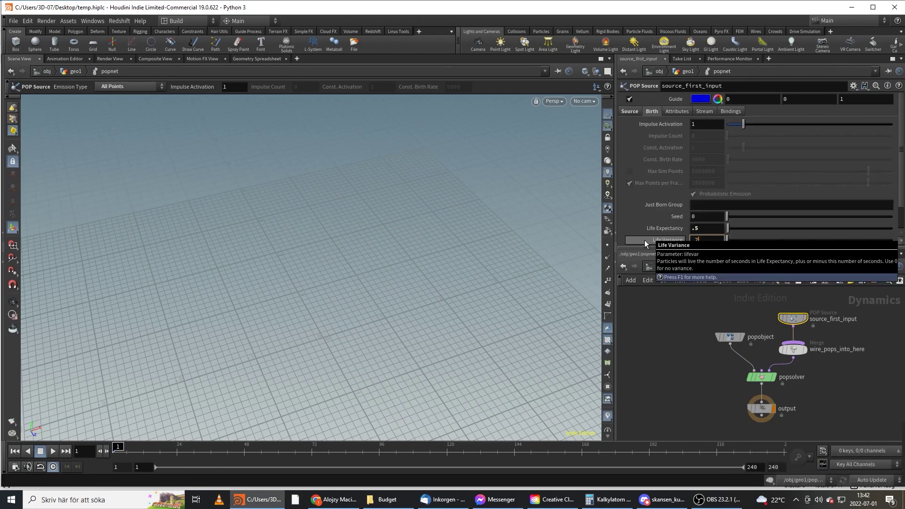
pyautogui.write('3')
pyautogui.press('Return')
pyautogui.press('Tab')
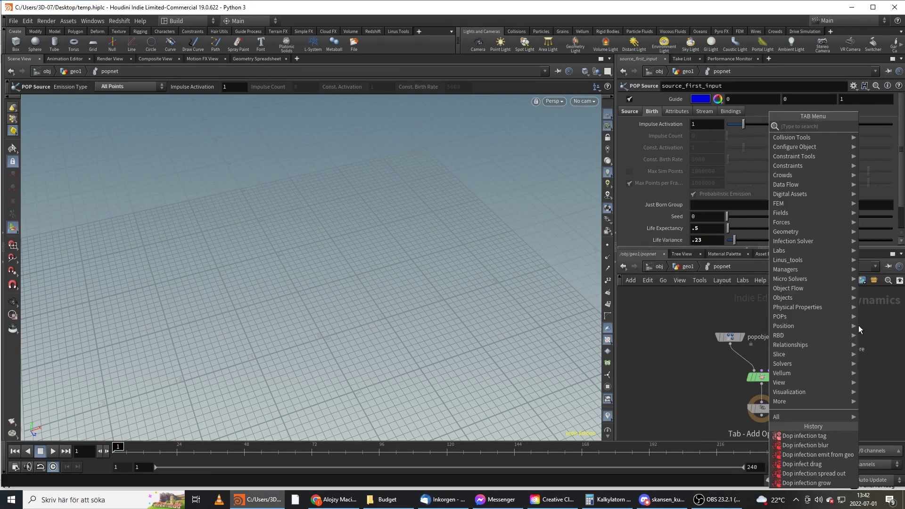
pyautogui.press('Escape')
# Set the POP Source's Initial Velocity to Add to inherited velocity, with Variance 0 and a Y Velocity of 1
pyautogui.click(672, 113)
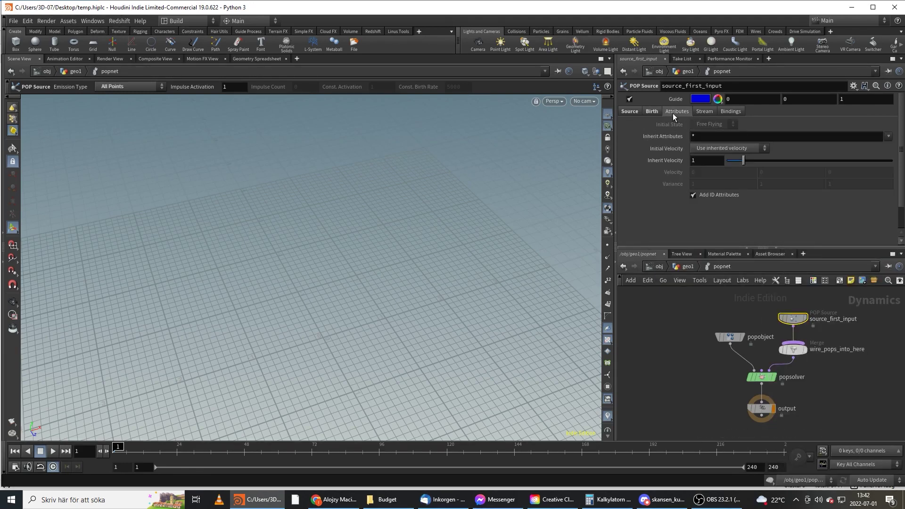
pyautogui.click(729, 148)
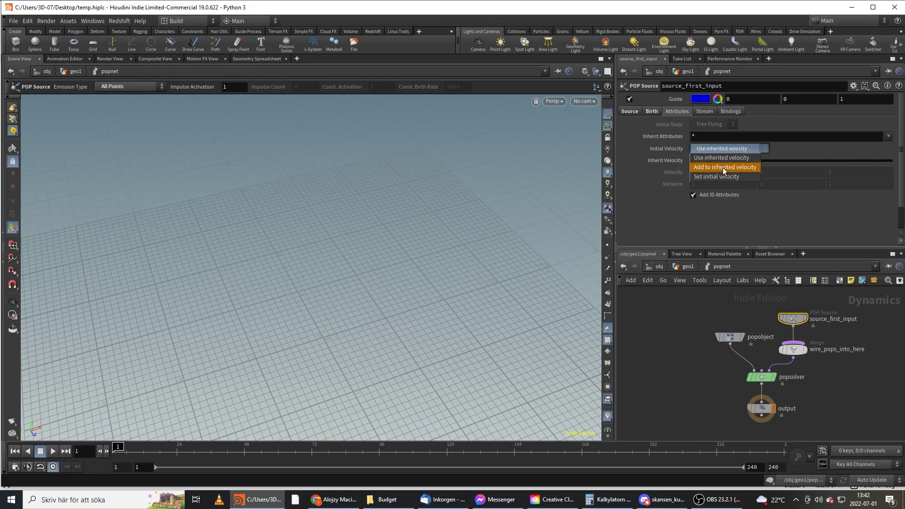
pyautogui.click(736, 174)
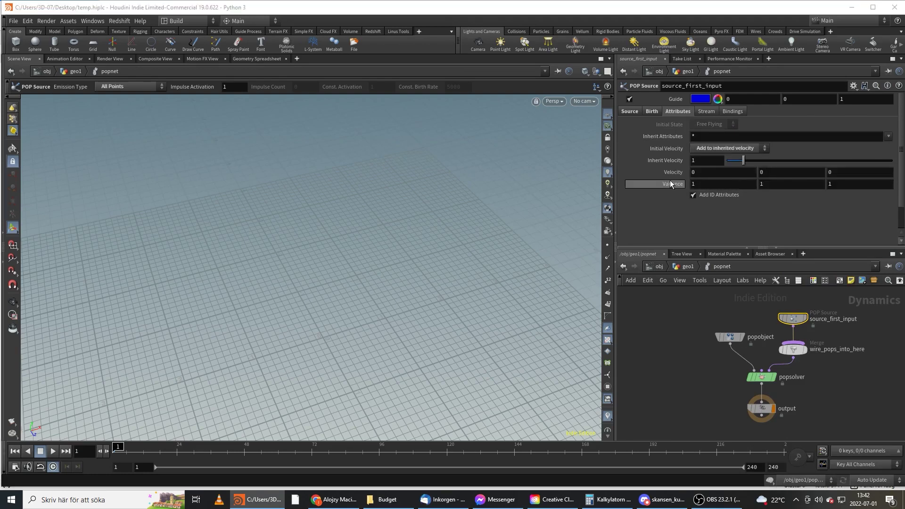
pyautogui.moveTo(676, 184); pyautogui.dragTo(663, 169, button='middle')
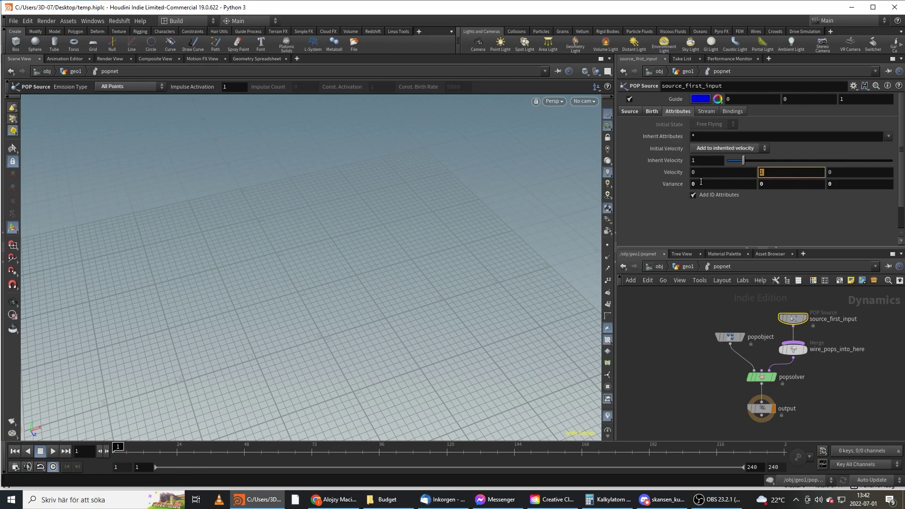
pyautogui.moveTo(789, 180); pyautogui.dragTo(803, 183, button='middle')
# Wire a POP Force into popnet's merge, set its X Force to 0.2 and noise Amplitude to 1.1, and return to geo1
pyautogui.press('Tab')
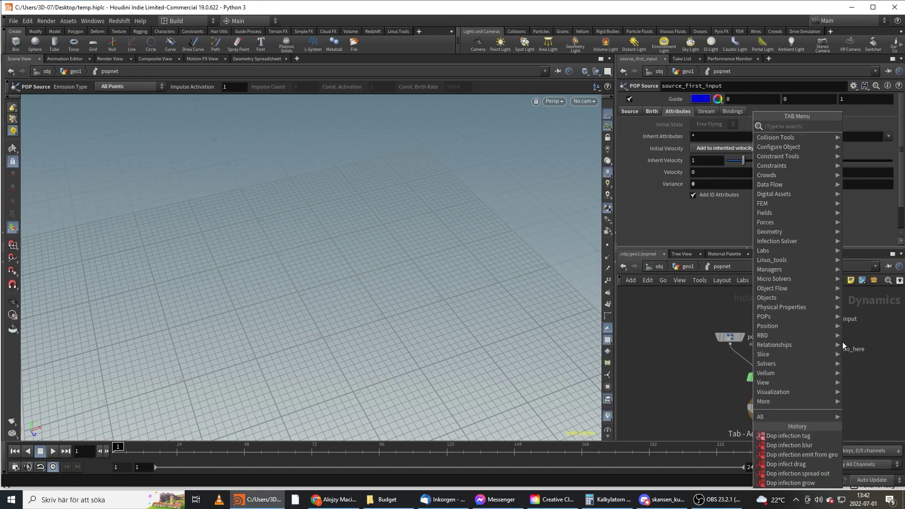
pyautogui.write('pop fo')
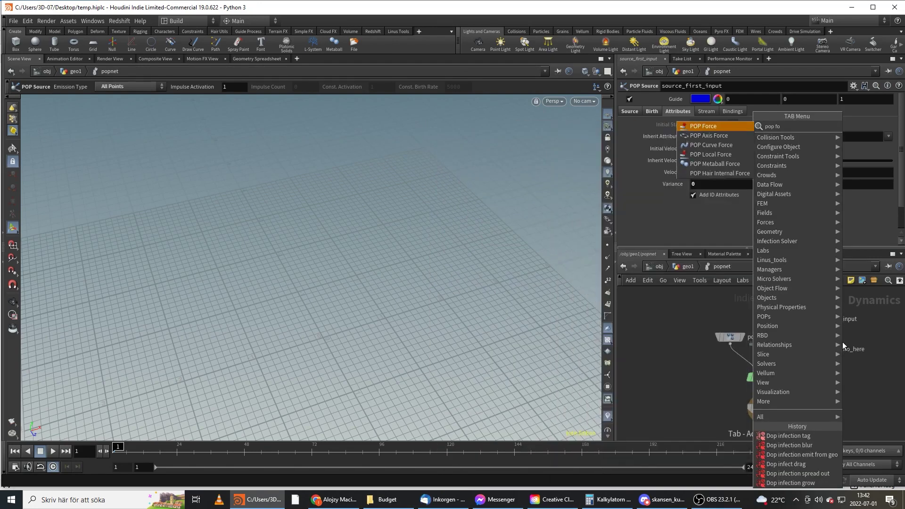
pyautogui.press('Return')
pyautogui.click(848, 330)
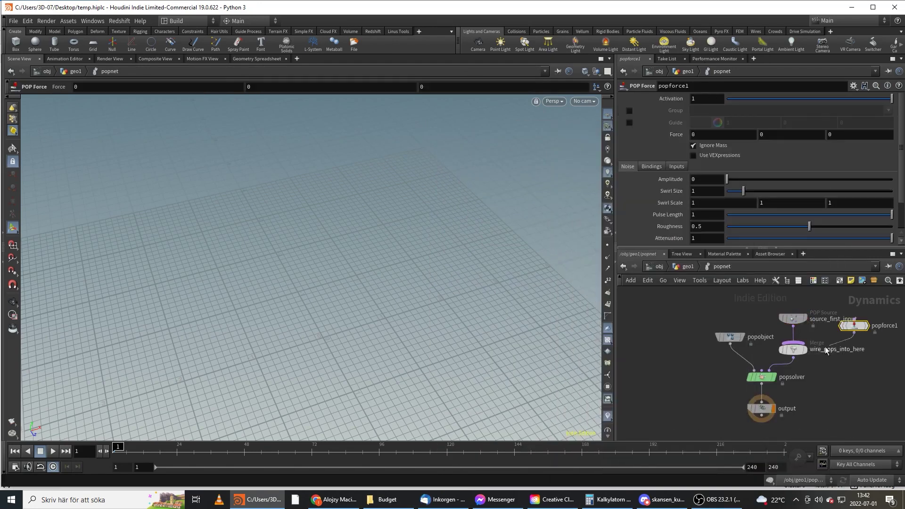
pyautogui.moveTo(855, 333); pyautogui.dragTo(798, 344)
pyautogui.moveTo(738, 134); pyautogui.dragTo(755, 134, button='middle')
pyautogui.moveTo(709, 178); pyautogui.dragTo(755, 174, button='middle')
pyautogui.press('u')
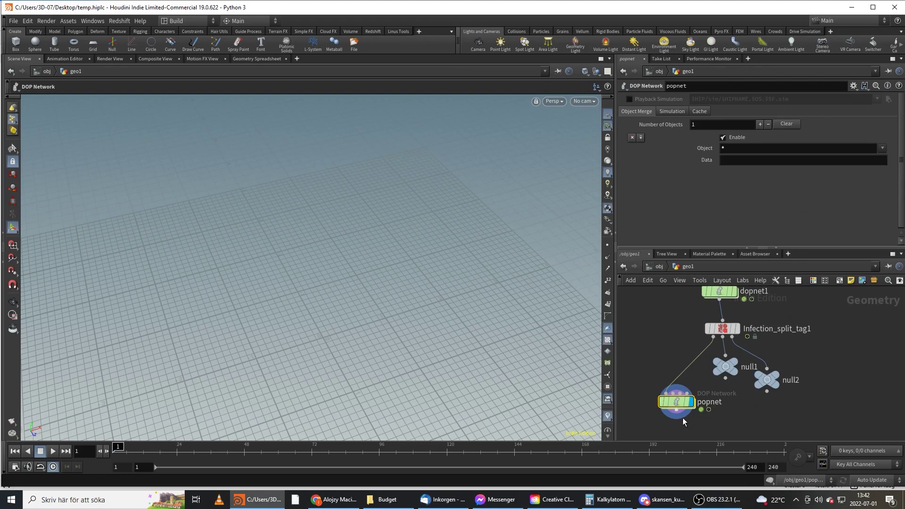
# Add a Merge node after popnet, wire null1 into it as well, and display the merge
pyautogui.moveTo(683, 417); pyautogui.dragTo(694, 392, button='middle')
pyautogui.press('Tab')
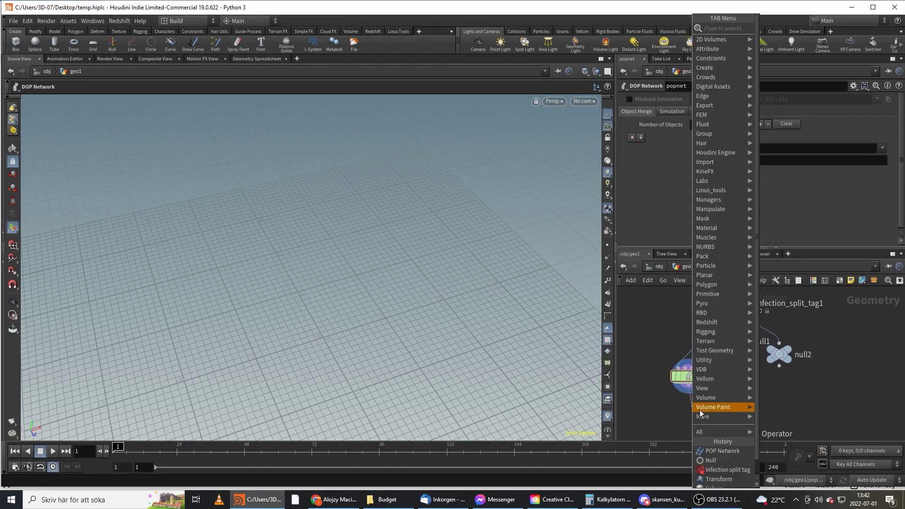
pyautogui.write('merge')
pyautogui.press('Return')
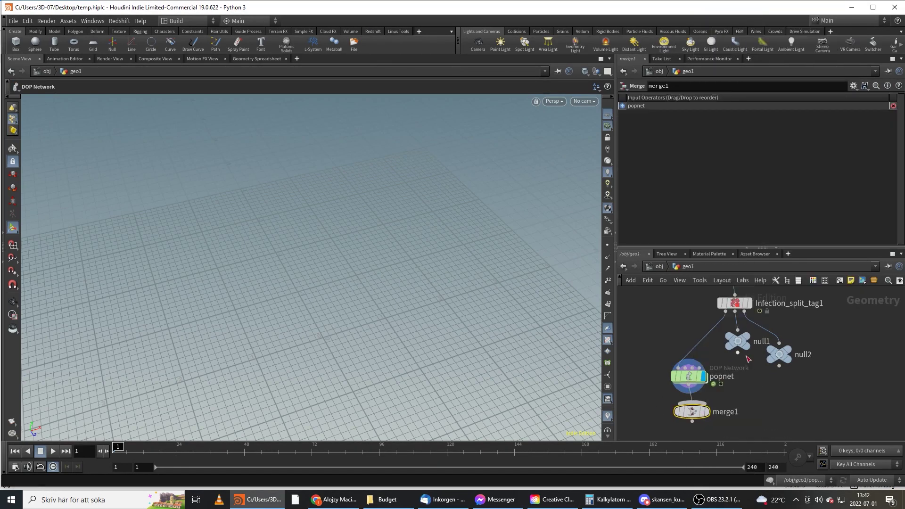
pyautogui.click(740, 359)
pyautogui.click(700, 404)
pyautogui.click(707, 412)
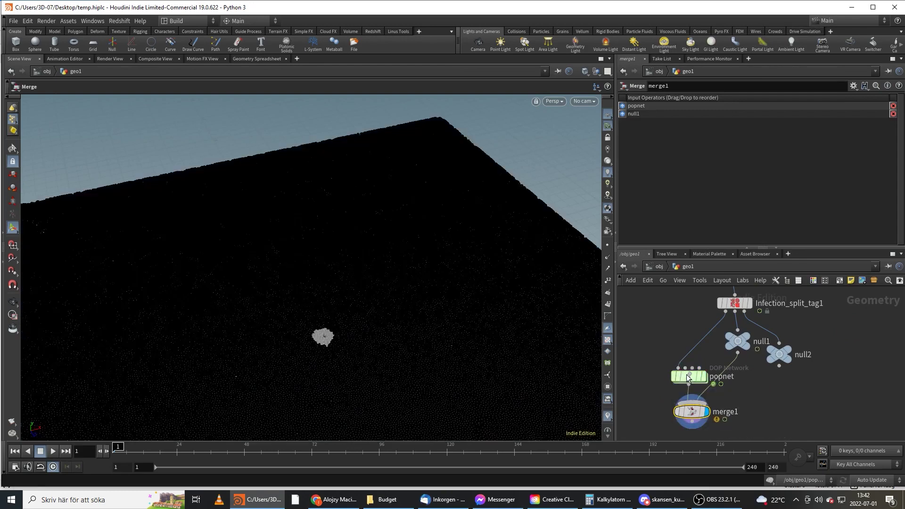
# Insert a gravity force between popsolver and output inside popnet, return to geo1, and play the merged simulation
pyautogui.doubleClick(688, 378)
pyautogui.press('Tab')
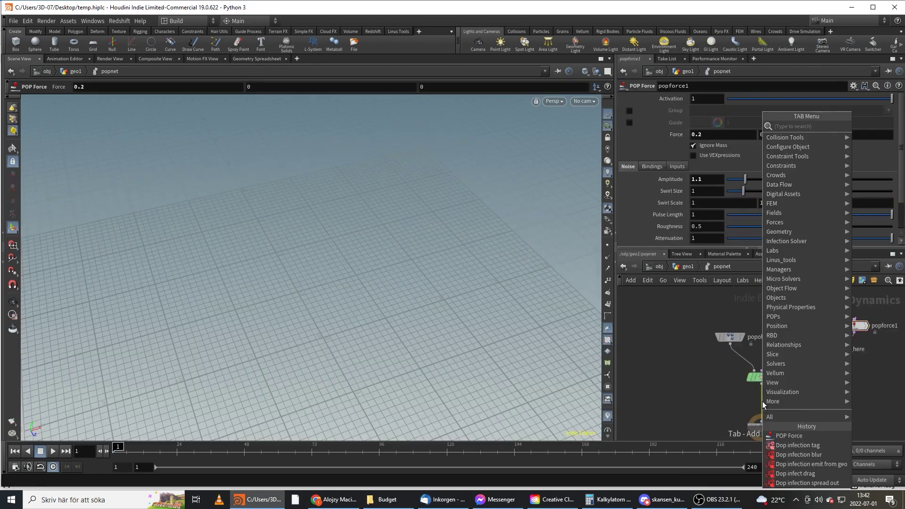
pyautogui.write('gra')
pyautogui.press('Return')
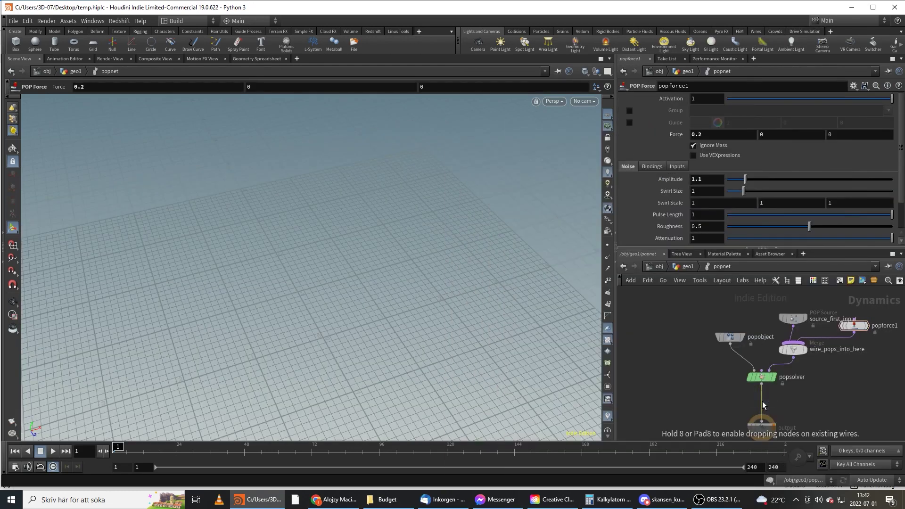
pyautogui.click(762, 401)
pyautogui.click(680, 267)
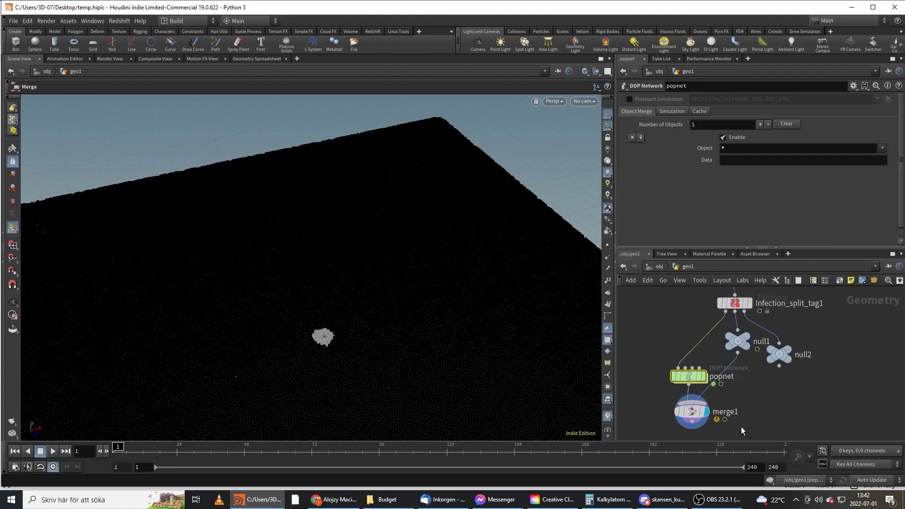
pyautogui.moveTo(742, 430); pyautogui.dragTo(775, 379, button='middle')
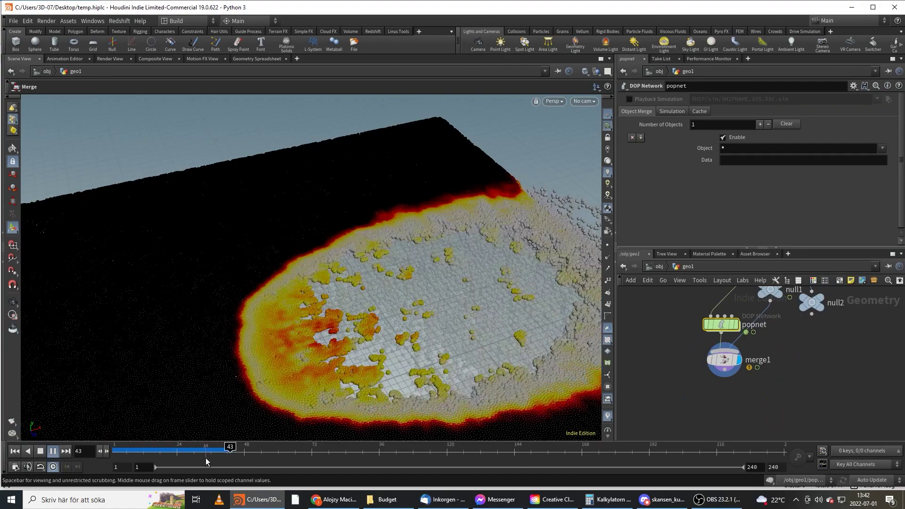
# Inside popnet, set the gravity force's Y Force to -.90665
pyautogui.click(236, 453)
pyautogui.keyDown('alt'); pyautogui.moveTo(398, 338); pyautogui.dragTo(417, 313); pyautogui.keyUp('alt')
pyautogui.doubleClick(720, 324)
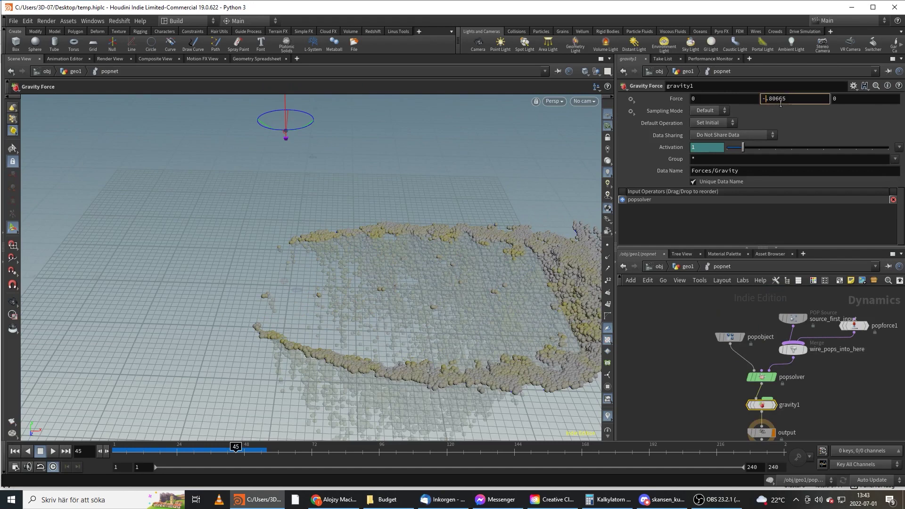
pyautogui.write('9')
pyautogui.press('Return')
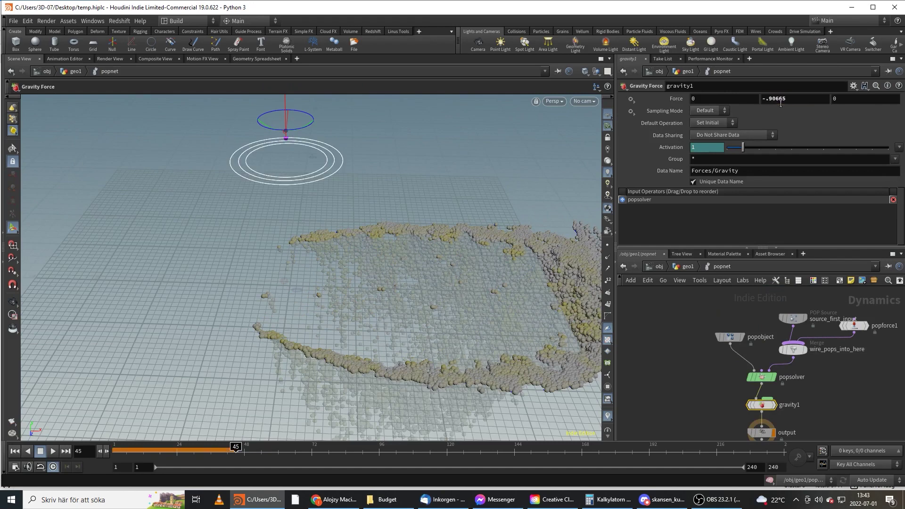
# Replay the merged simulation in geo1 from frame 1 and examine how the released particles move from several angles and frames
pyautogui.moveTo(165, 457); pyautogui.dragTo(116, 452)
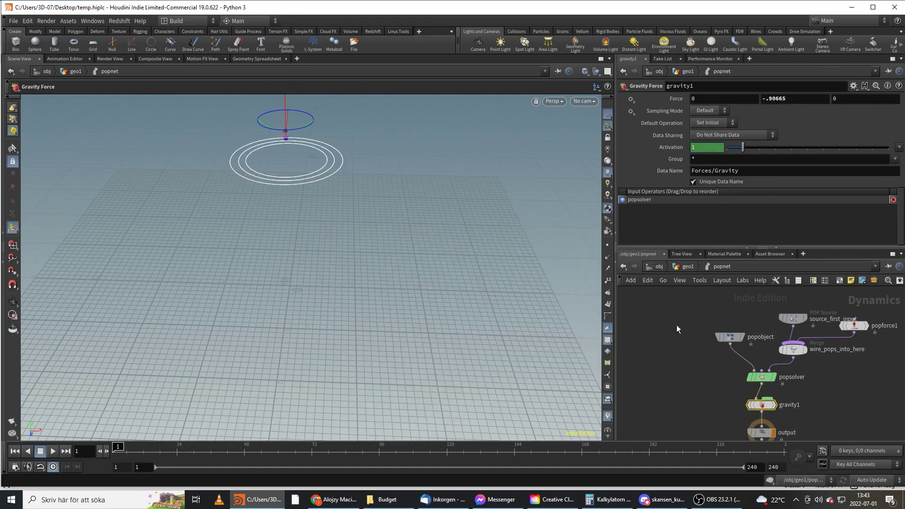
pyautogui.click(687, 267)
pyautogui.click(53, 451)
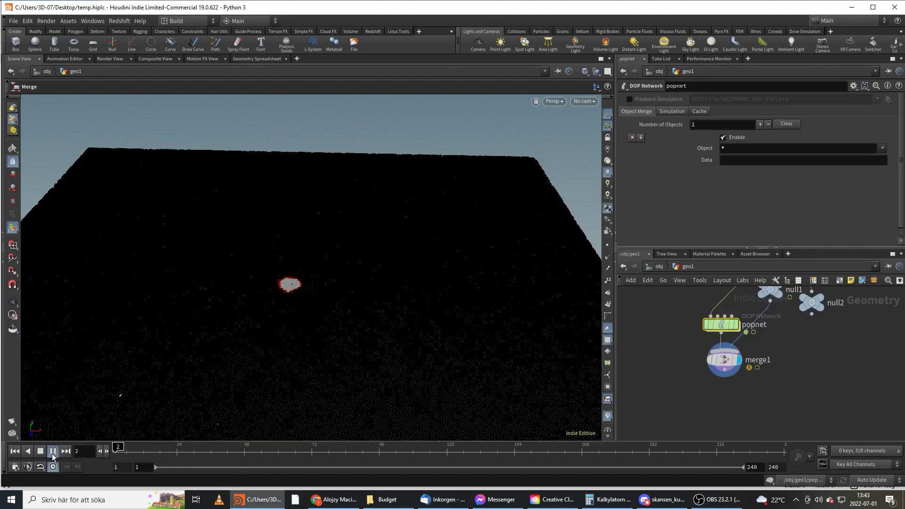
pyautogui.moveTo(294, 336); pyautogui.dragTo(354, 356)
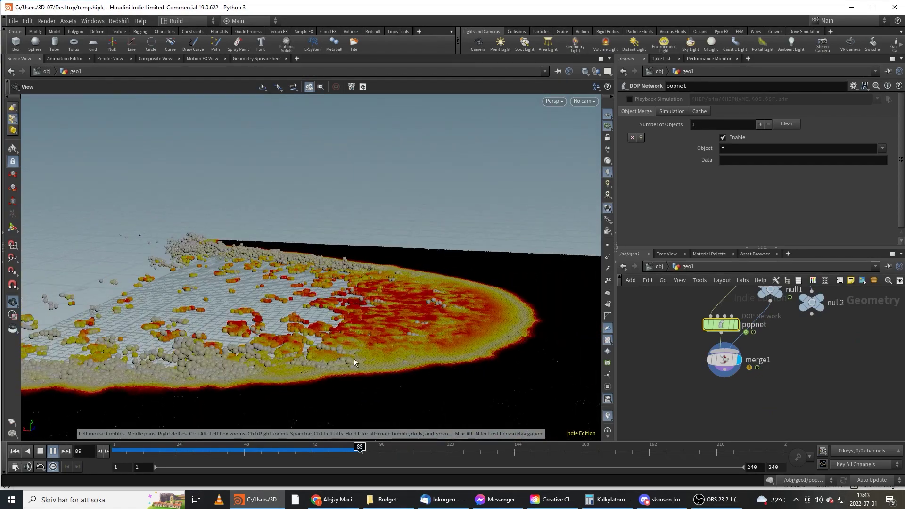
pyautogui.moveTo(277, 454); pyautogui.dragTo(311, 453)
pyautogui.moveTo(308, 360); pyautogui.dragTo(382, 363)
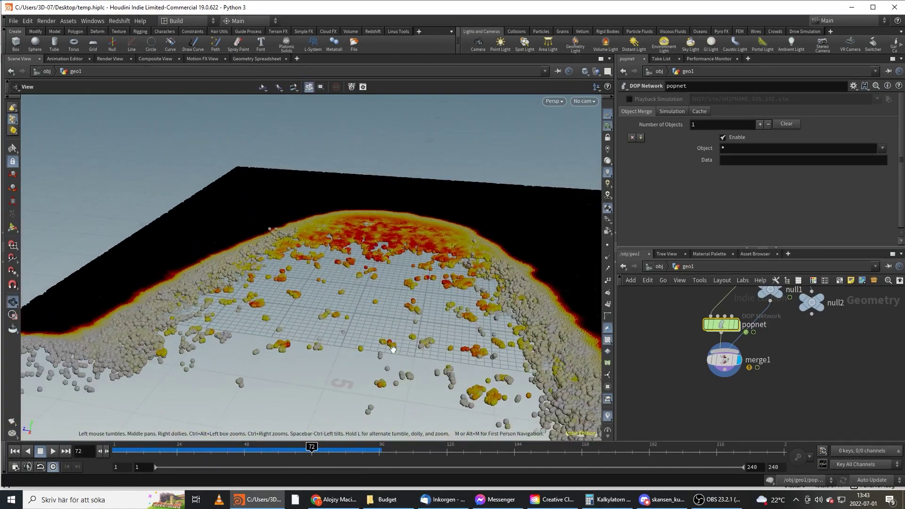
pyautogui.moveTo(302, 451); pyautogui.dragTo(141, 445)
pyautogui.doubleClick(736, 325)
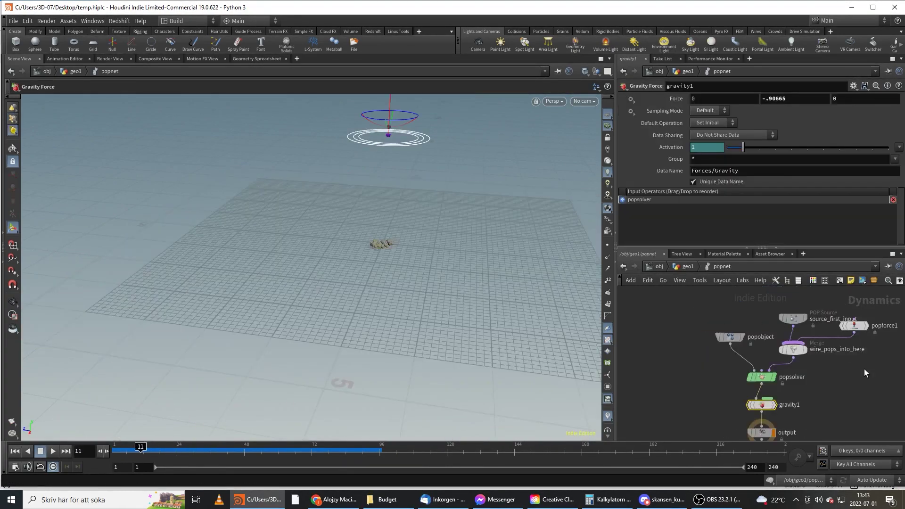
pyautogui.press('u')
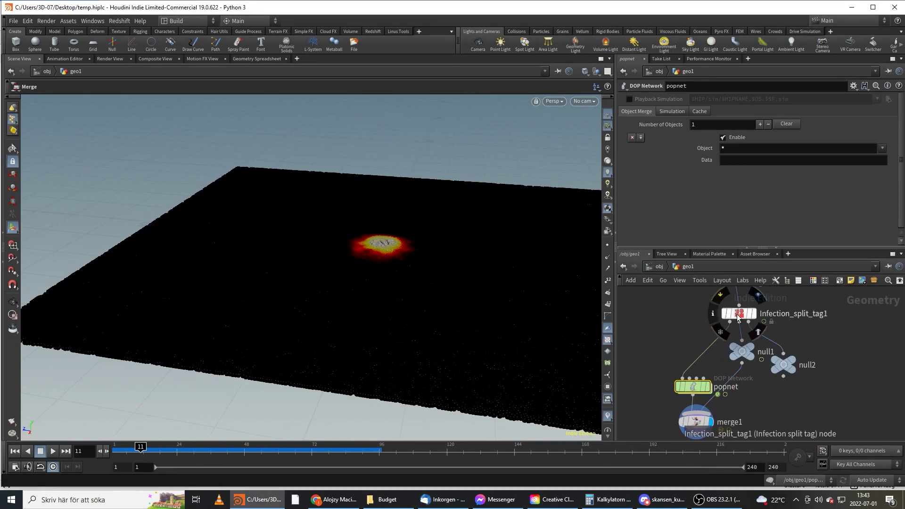
pyautogui.doubleClick(738, 315)
pyautogui.click(687, 268)
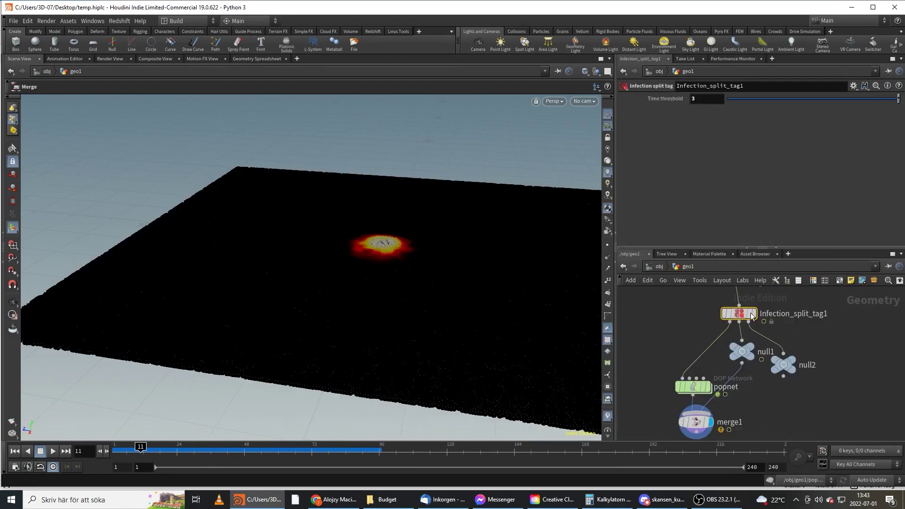
# Open the dopnet1 network and rewind the simulation to frame 1
pyautogui.scroll(4, 802, 325)
pyautogui.click(738, 376)
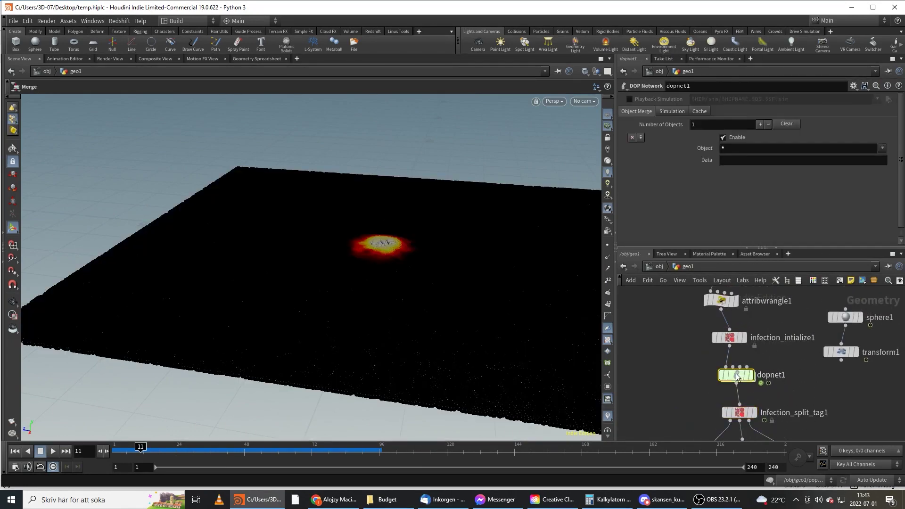
pyautogui.doubleClick(738, 376)
pyautogui.moveTo(218, 450); pyautogui.dragTo(117, 450)
pyautogui.scroll(2, 703, 409)
pyautogui.hscroll(-4, 731, 403)
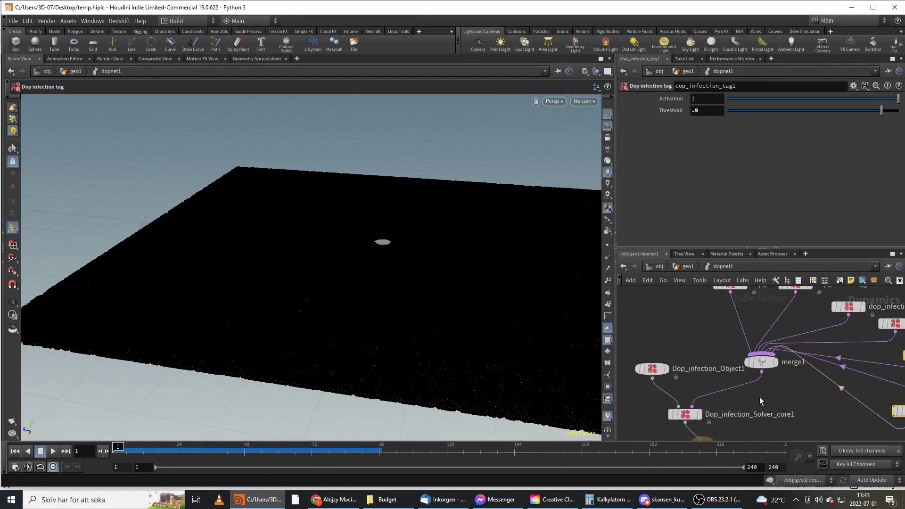
pyautogui.hscroll(5, 760, 397)
pyautogui.scroll(2, 835, 340)
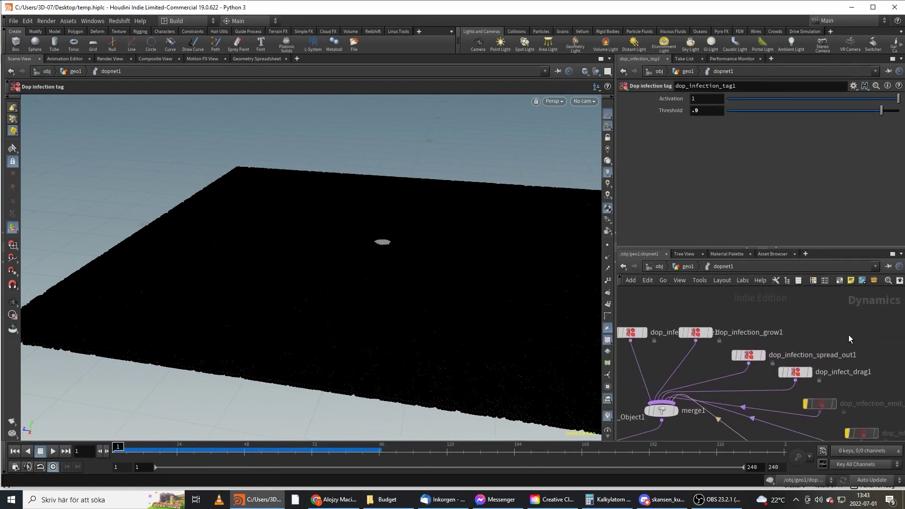
# Add a Dop infection build sharp node, wire it into dopnet1's merge, and set its Amount to 1
pyautogui.press('Tab')
pyautogui.press('Escape')
pyautogui.press('Tab')
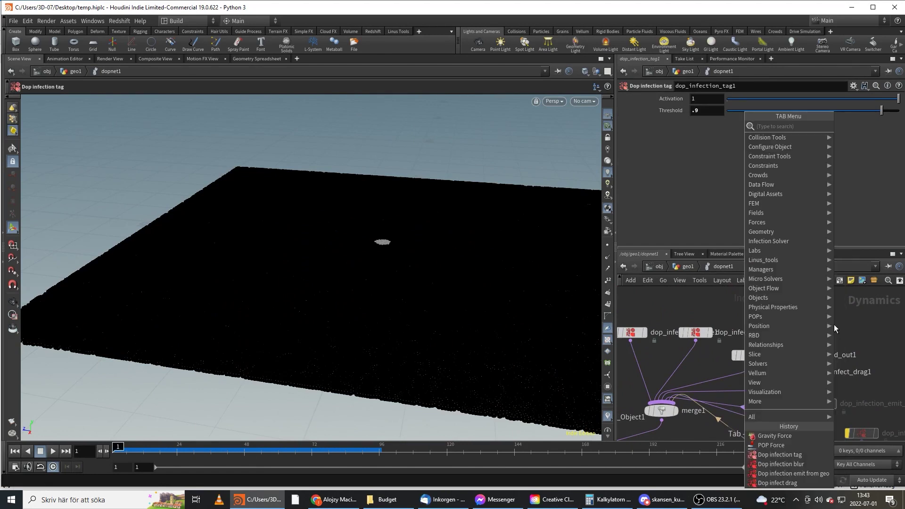
pyautogui.write('infection')
pyautogui.press('Return')
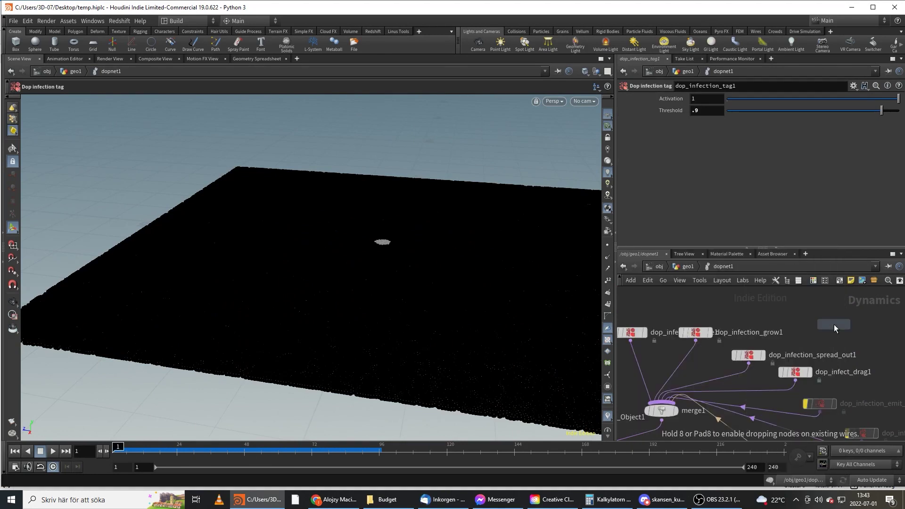
pyautogui.click(833, 324)
pyautogui.click(834, 333)
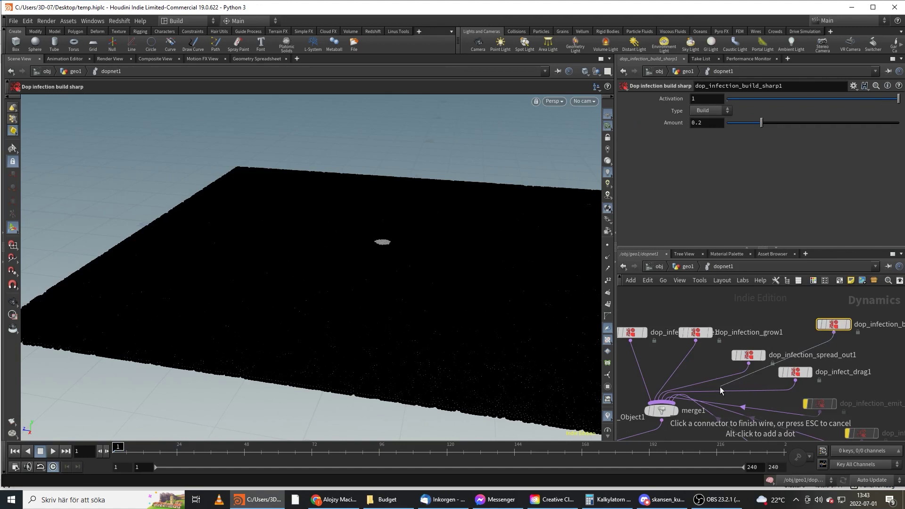
pyautogui.click(660, 397)
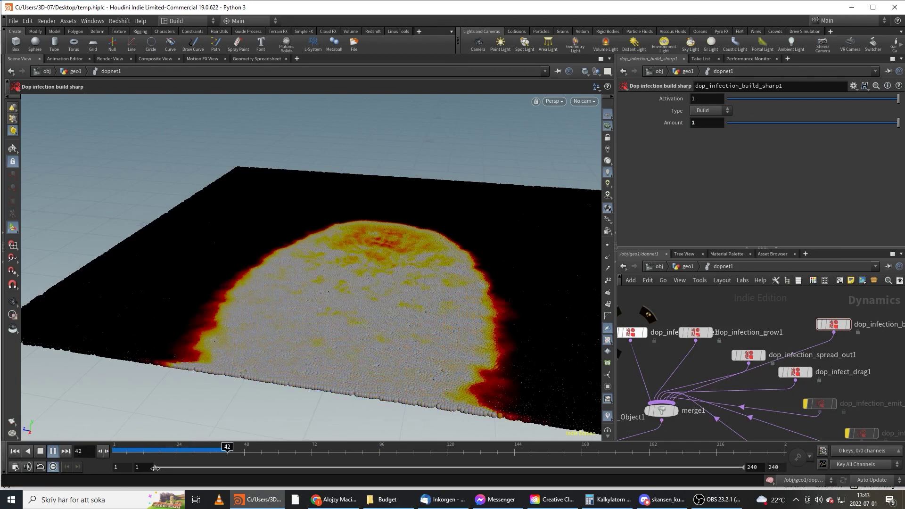
# Rewind to frame 1 and set the Threshold of dop_infection_tag1 to .7
pyautogui.moveTo(188, 450); pyautogui.dragTo(100, 456)
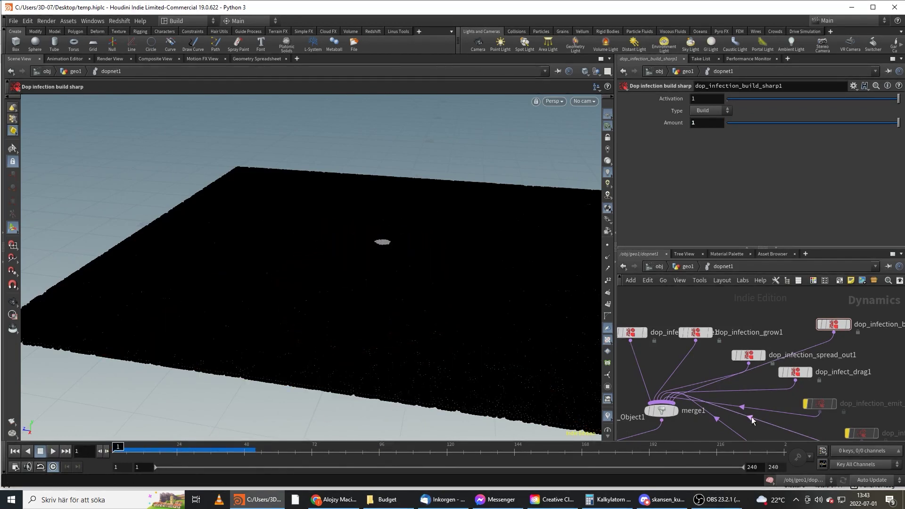
pyautogui.moveTo(752, 420); pyautogui.dragTo(718, 333, button='middle')
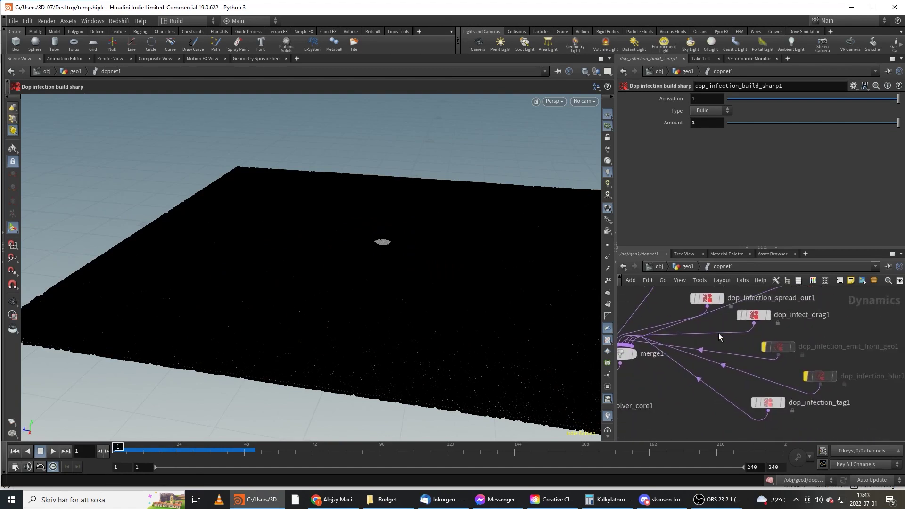
pyautogui.click(767, 402)
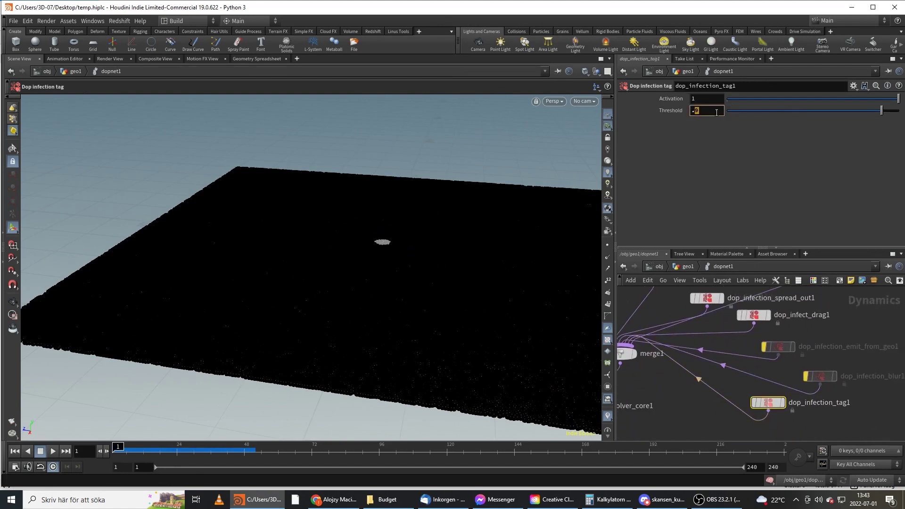
pyautogui.click(717, 113)
pyautogui.write('.7')
pyautogui.press('Return')
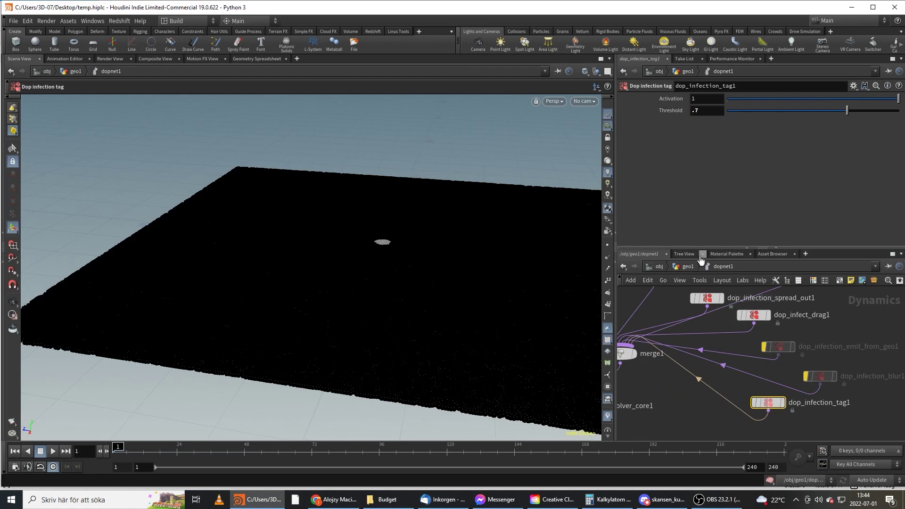
# Return to geo1, play the merged simulation, and examine the particles released along the infection front up close
pyautogui.press('u')
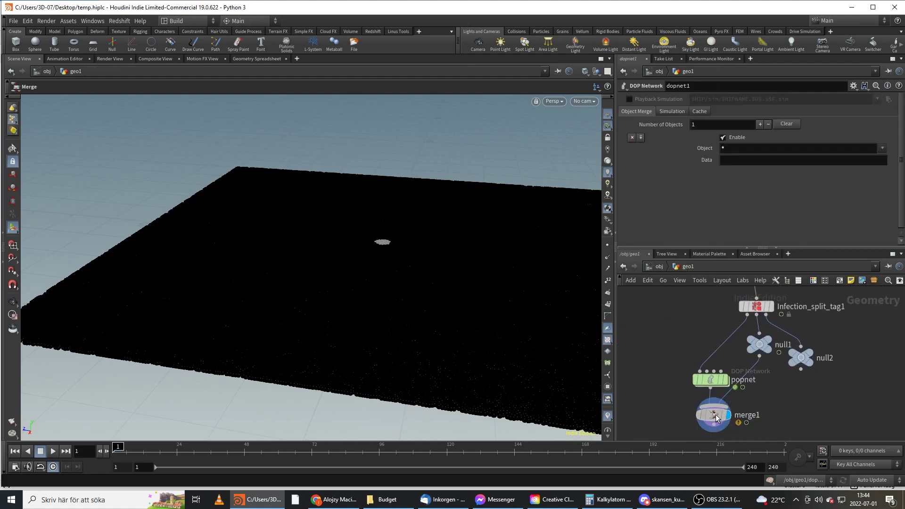
pyautogui.click(716, 417)
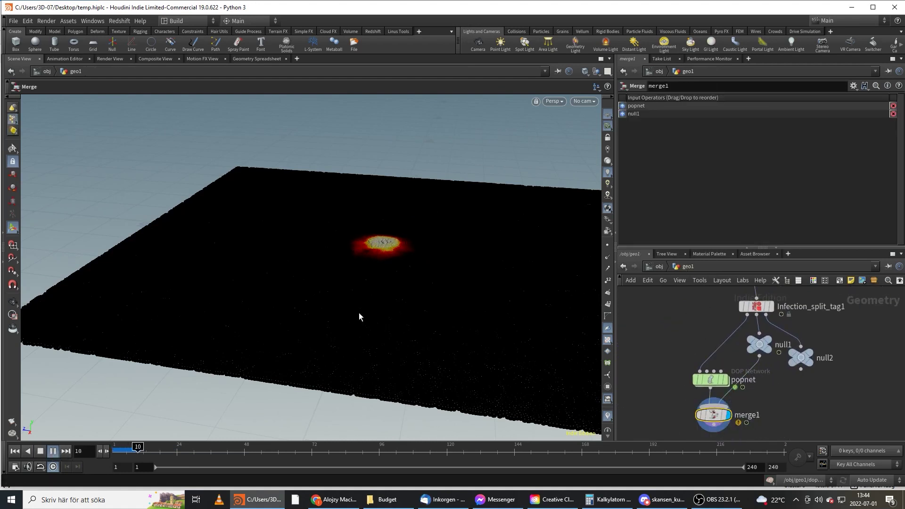
pyautogui.press('Escape')
pyautogui.scroll(3, 406, 255)
pyautogui.moveTo(406, 255); pyautogui.dragTo(450, 304)
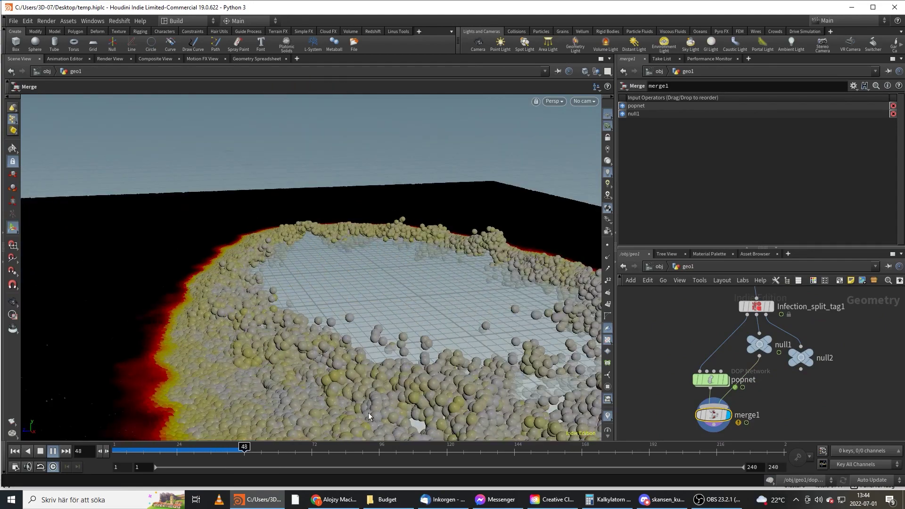
pyautogui.moveTo(240, 452)
pyautogui.mouseDown()
pyautogui.moveTo(172, 452)
pyautogui.moveTo(225, 451)
pyautogui.mouseUp()
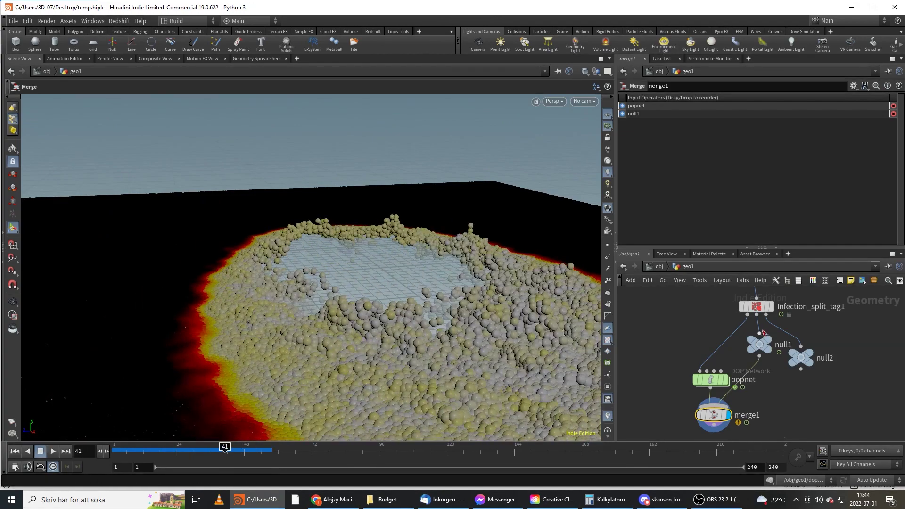
pyautogui.doubleClick(751, 307)
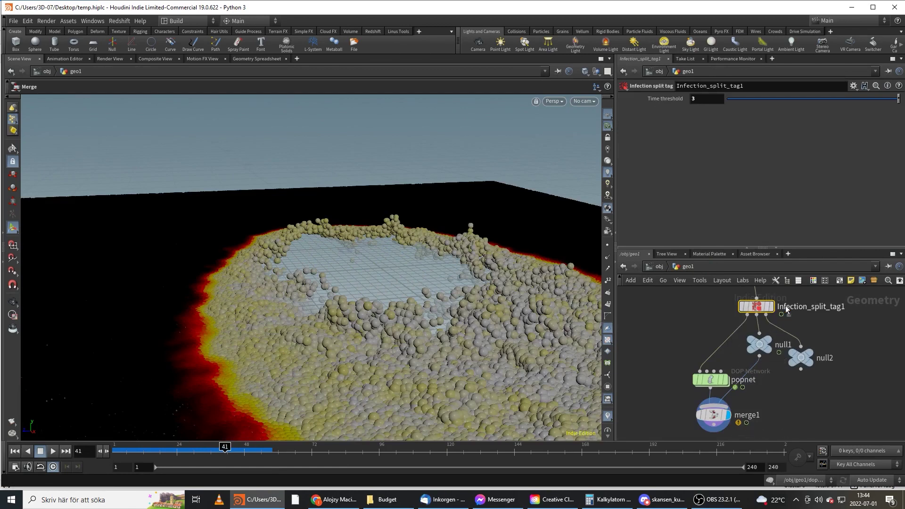
pyautogui.doubleClick(757, 347)
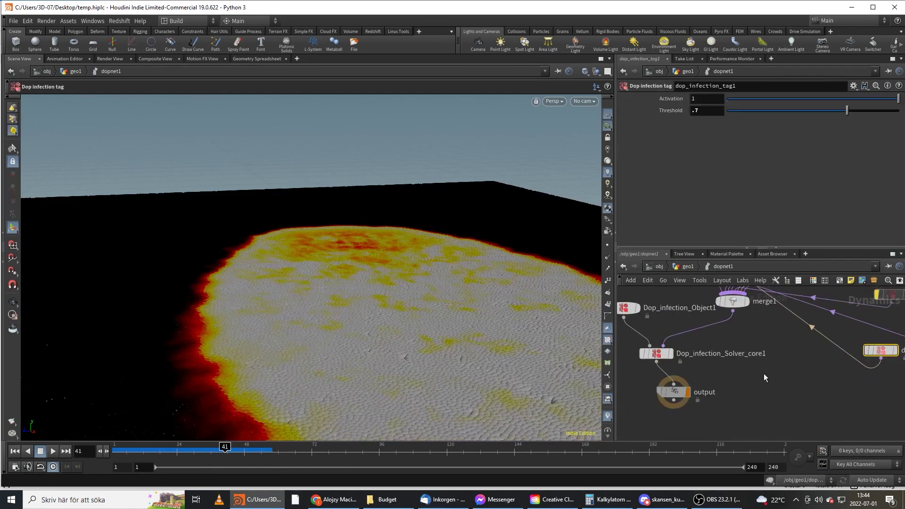
pyautogui.click(668, 266)
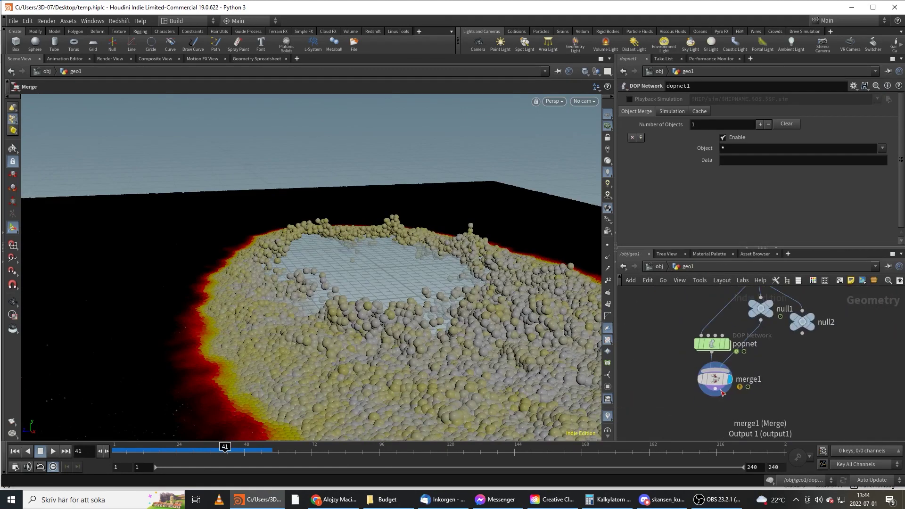
# Add an Infection visualize node after merge1 in geo1 and display it
pyautogui.press('Tab')
pyautogui.write('in')
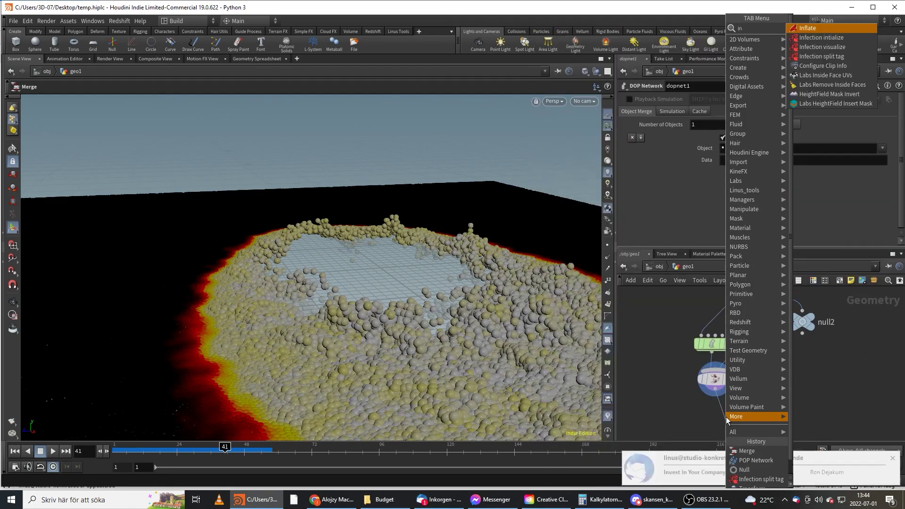
pyautogui.write(' v')
pyautogui.press('Return')
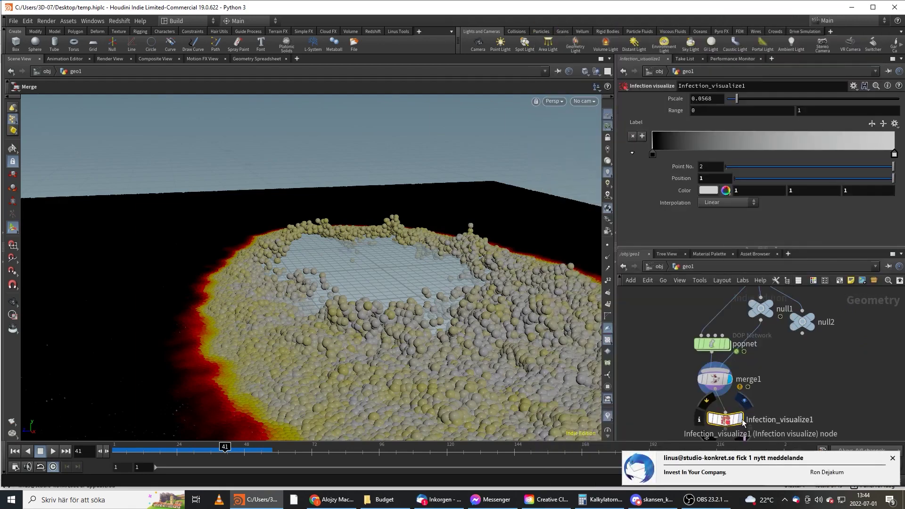
pyautogui.click(744, 422)
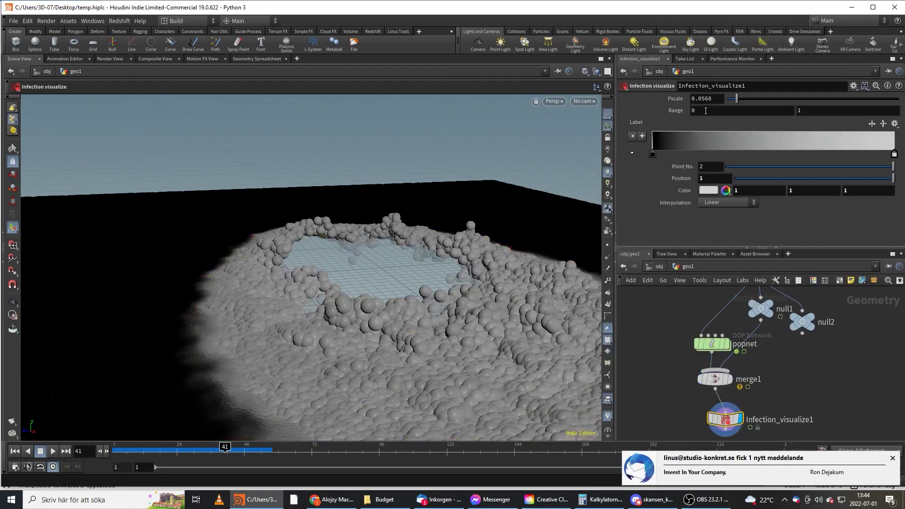
# Set Infection_visualize1's Pscale to 0.0138 and apply the Blackbody preset to its color ramp
pyautogui.moveTo(694, 129); pyautogui.dragTo(532, 147, button='middle')
pyautogui.moveTo(201, 447); pyautogui.dragTo(114, 448)
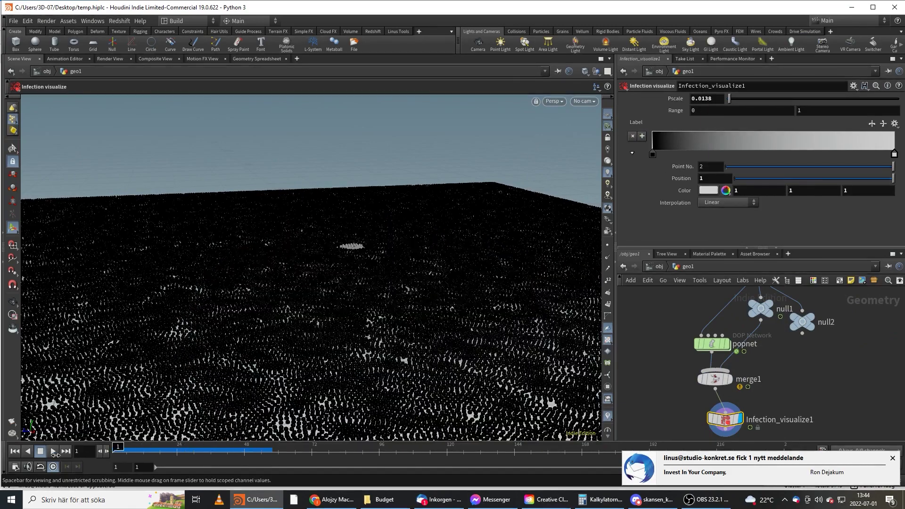
pyautogui.click(892, 122)
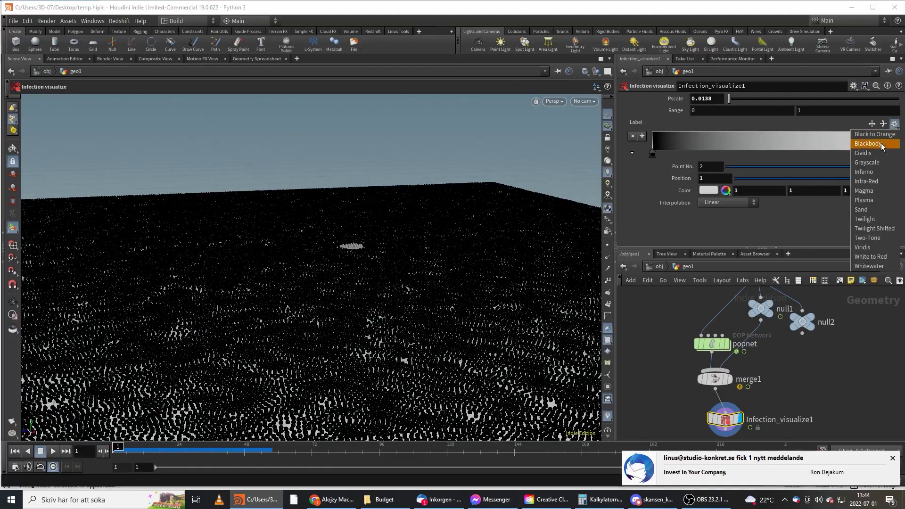
pyautogui.click(874, 146)
# Play and scrub the visualized simulation while orbiting around it to examine the particles and the infection front
pyautogui.press('Escape')
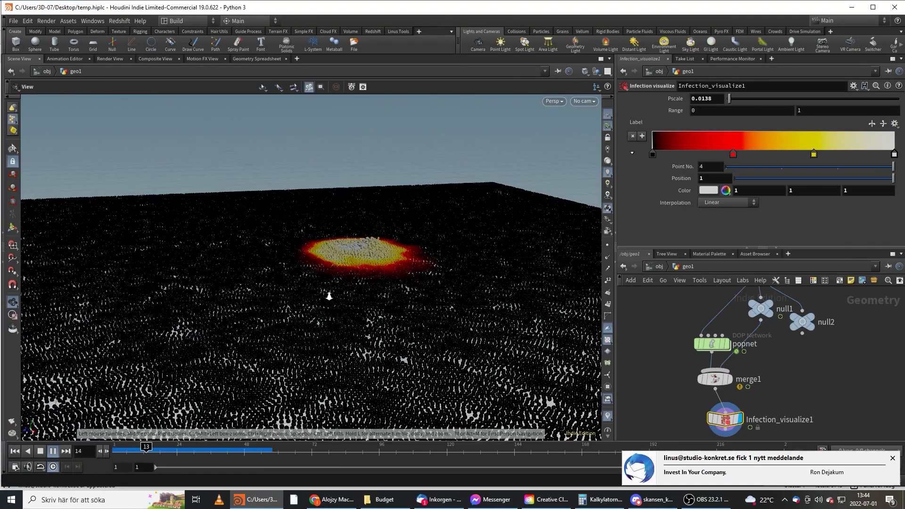
pyautogui.moveTo(328, 295); pyautogui.dragTo(375, 315)
pyautogui.press('Return')
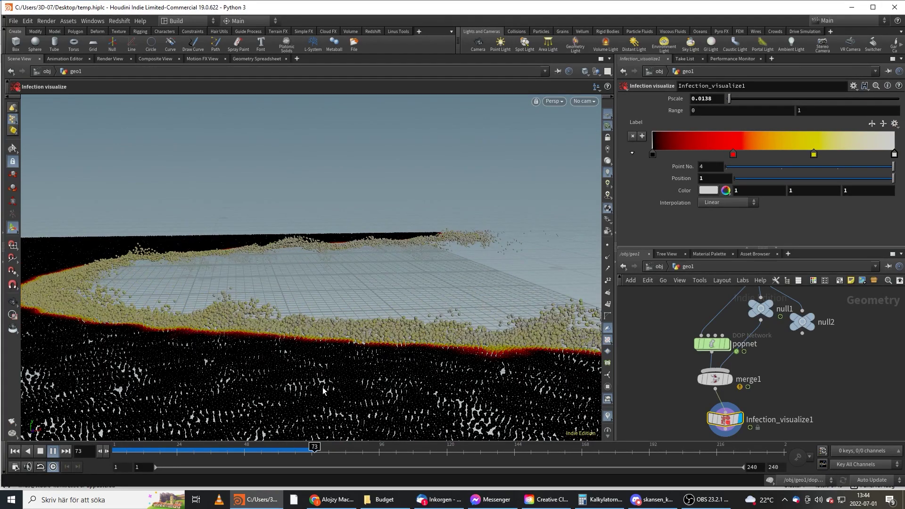
pyautogui.click(307, 450)
pyautogui.moveTo(307, 450)
pyautogui.mouseDown()
pyautogui.moveTo(210, 450)
pyautogui.moveTo(311, 451)
pyautogui.mouseUp()
pyautogui.press('Escape')
pyautogui.moveTo(317, 332); pyautogui.dragTo(258, 437)
pyautogui.press('Return')
pyautogui.moveTo(161, 447); pyautogui.dragTo(343, 445)
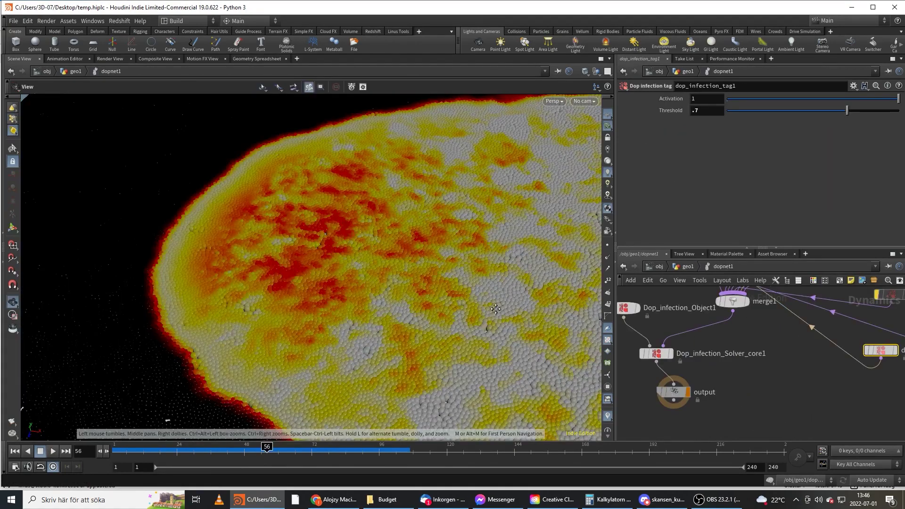
# Set the Dissipation Amount of Dop_infection_Solver_core1 to 0.3 and play the simulation to check how the infection fades
pyautogui.moveTo(254, 449); pyautogui.dragTo(309, 447)
pyautogui.moveTo(686, 345); pyautogui.dragTo(708, 352, button='middle')
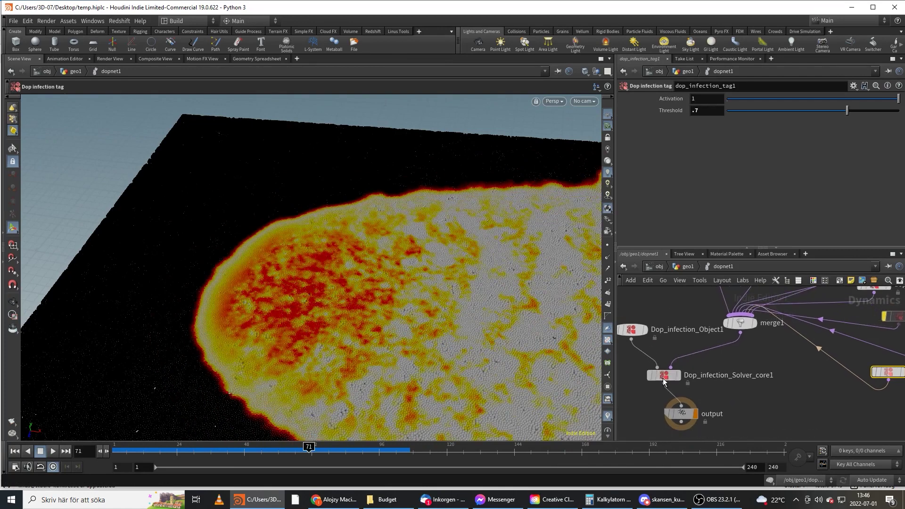
pyautogui.click(663, 379)
pyautogui.click(684, 111)
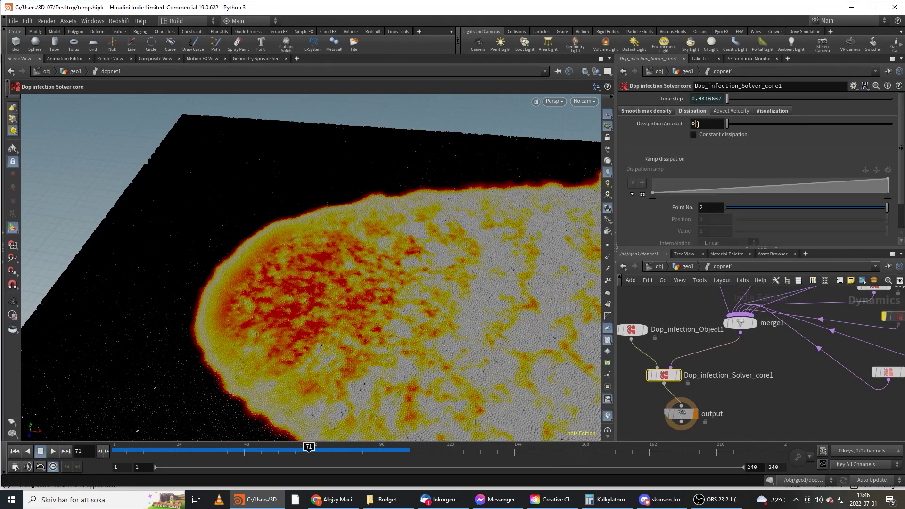
pyautogui.write('.3')
pyautogui.press('Return')
pyautogui.click(55, 452)
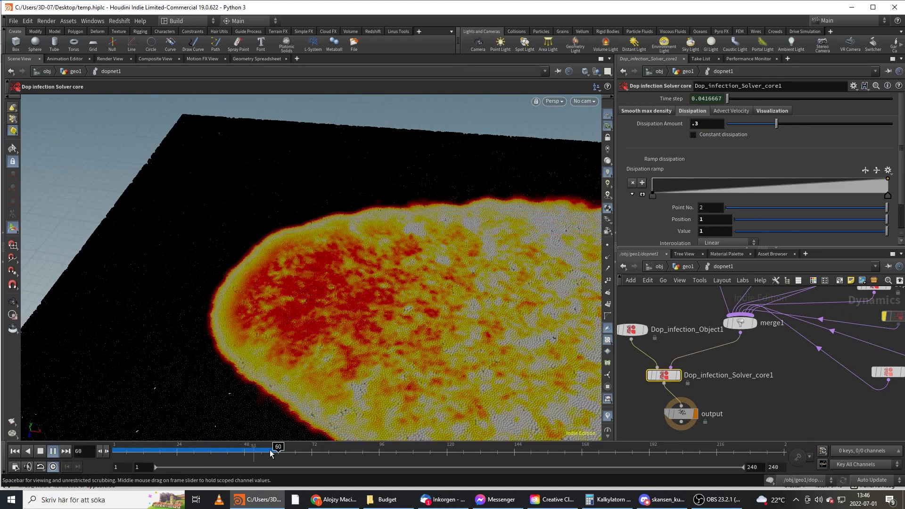
pyautogui.click(247, 451)
# Enable Constant dissipation on the infection solver and replay the simulation from the start
pyautogui.click(693, 135)
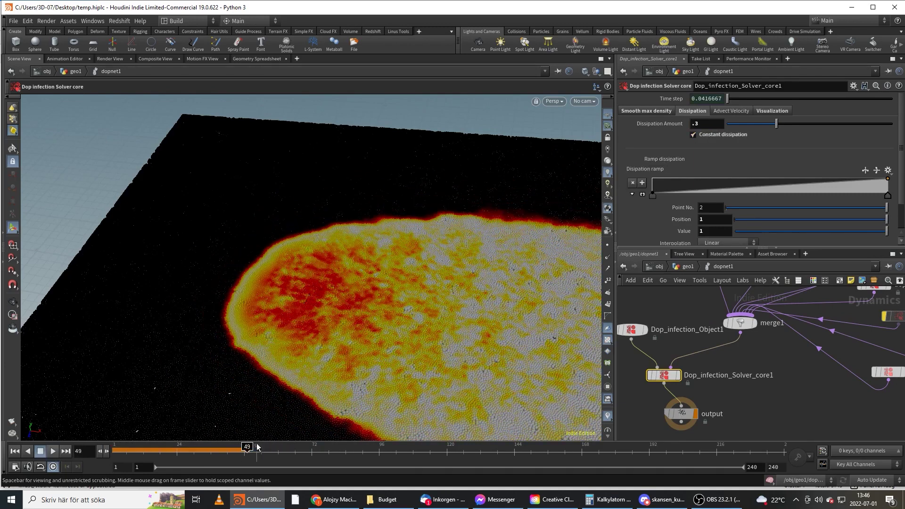
pyautogui.hotkey('ctrl', 'Up')
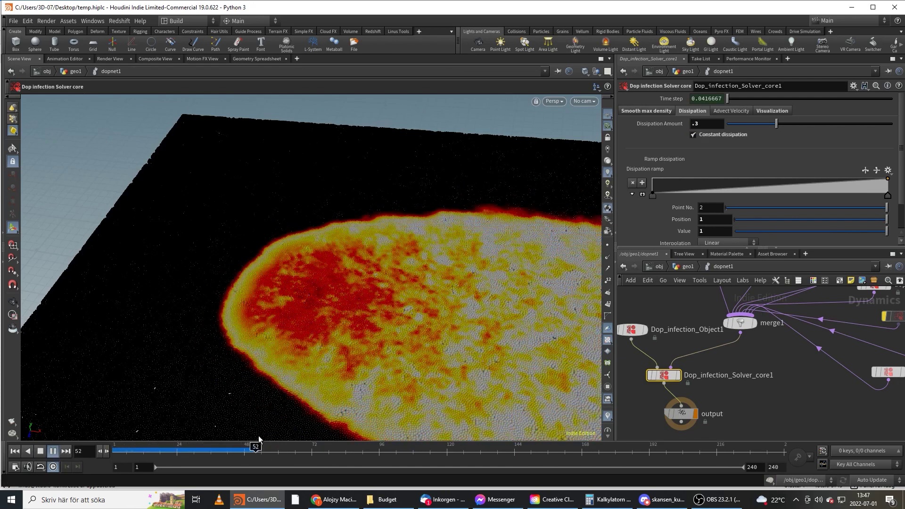
pyautogui.press('Up')
# Raise the first point of the dissipation ramp to a value of 0.966667, replay the simulation, and inspect the fading interior
pyautogui.click(654, 192)
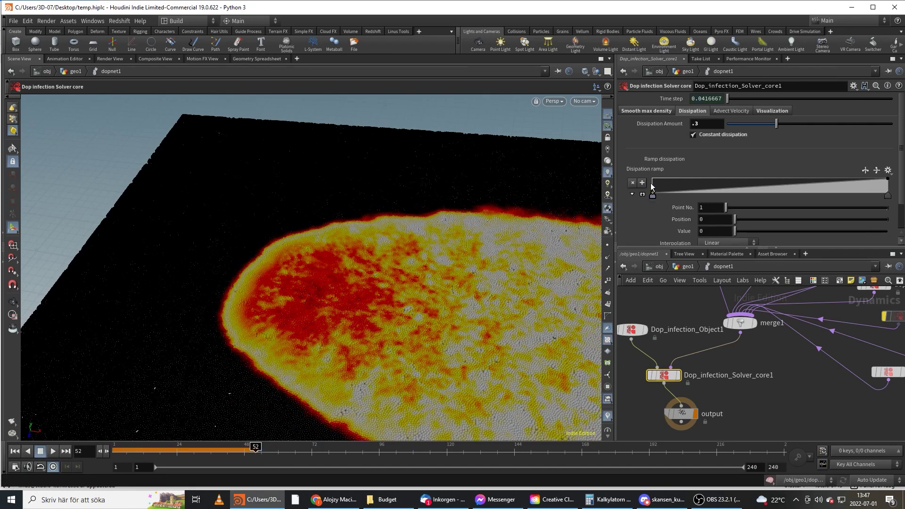
pyautogui.moveTo(655, 185); pyautogui.dragTo(654, 179)
pyautogui.hotkey('ctrl', 'Up')
pyautogui.click(52, 452)
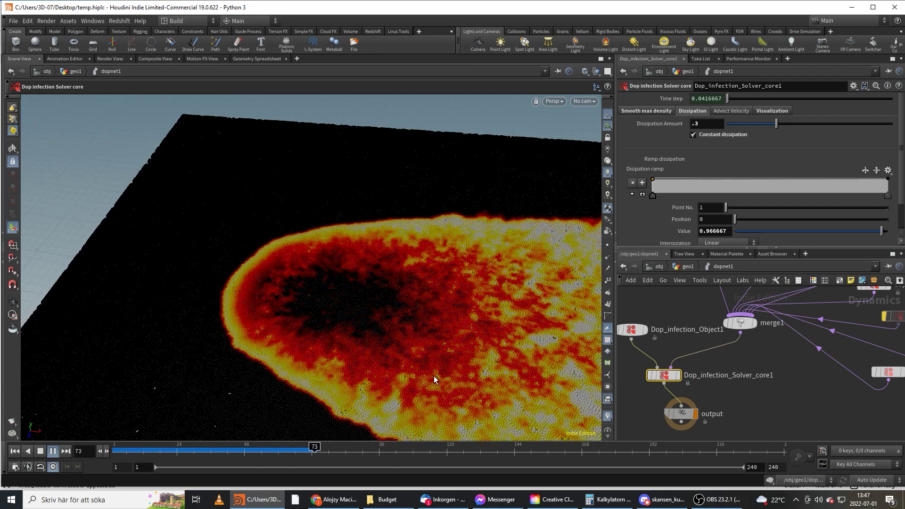
pyautogui.click(326, 448)
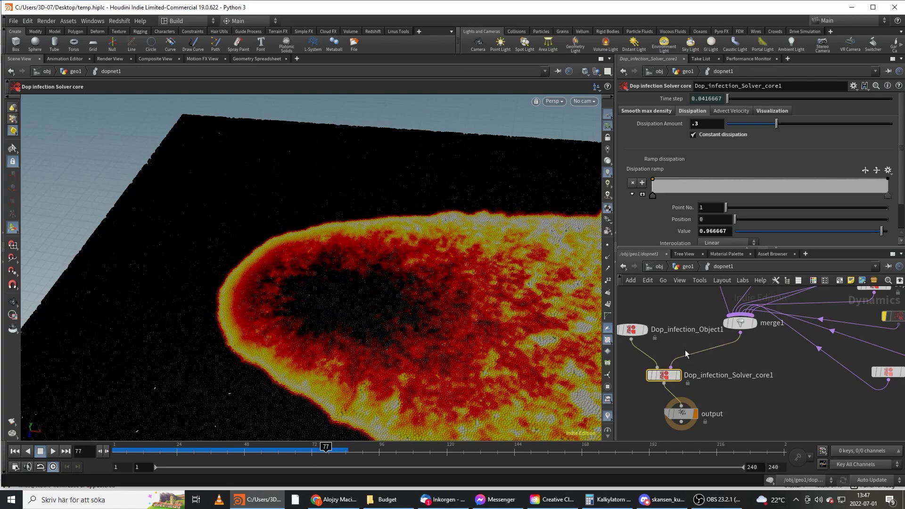
pyautogui.moveTo(432, 294); pyautogui.dragTo(592, 326)
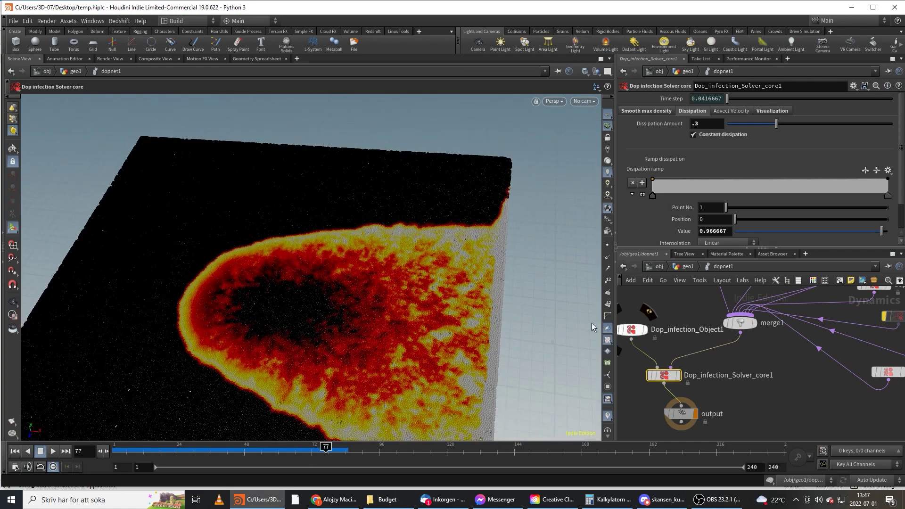